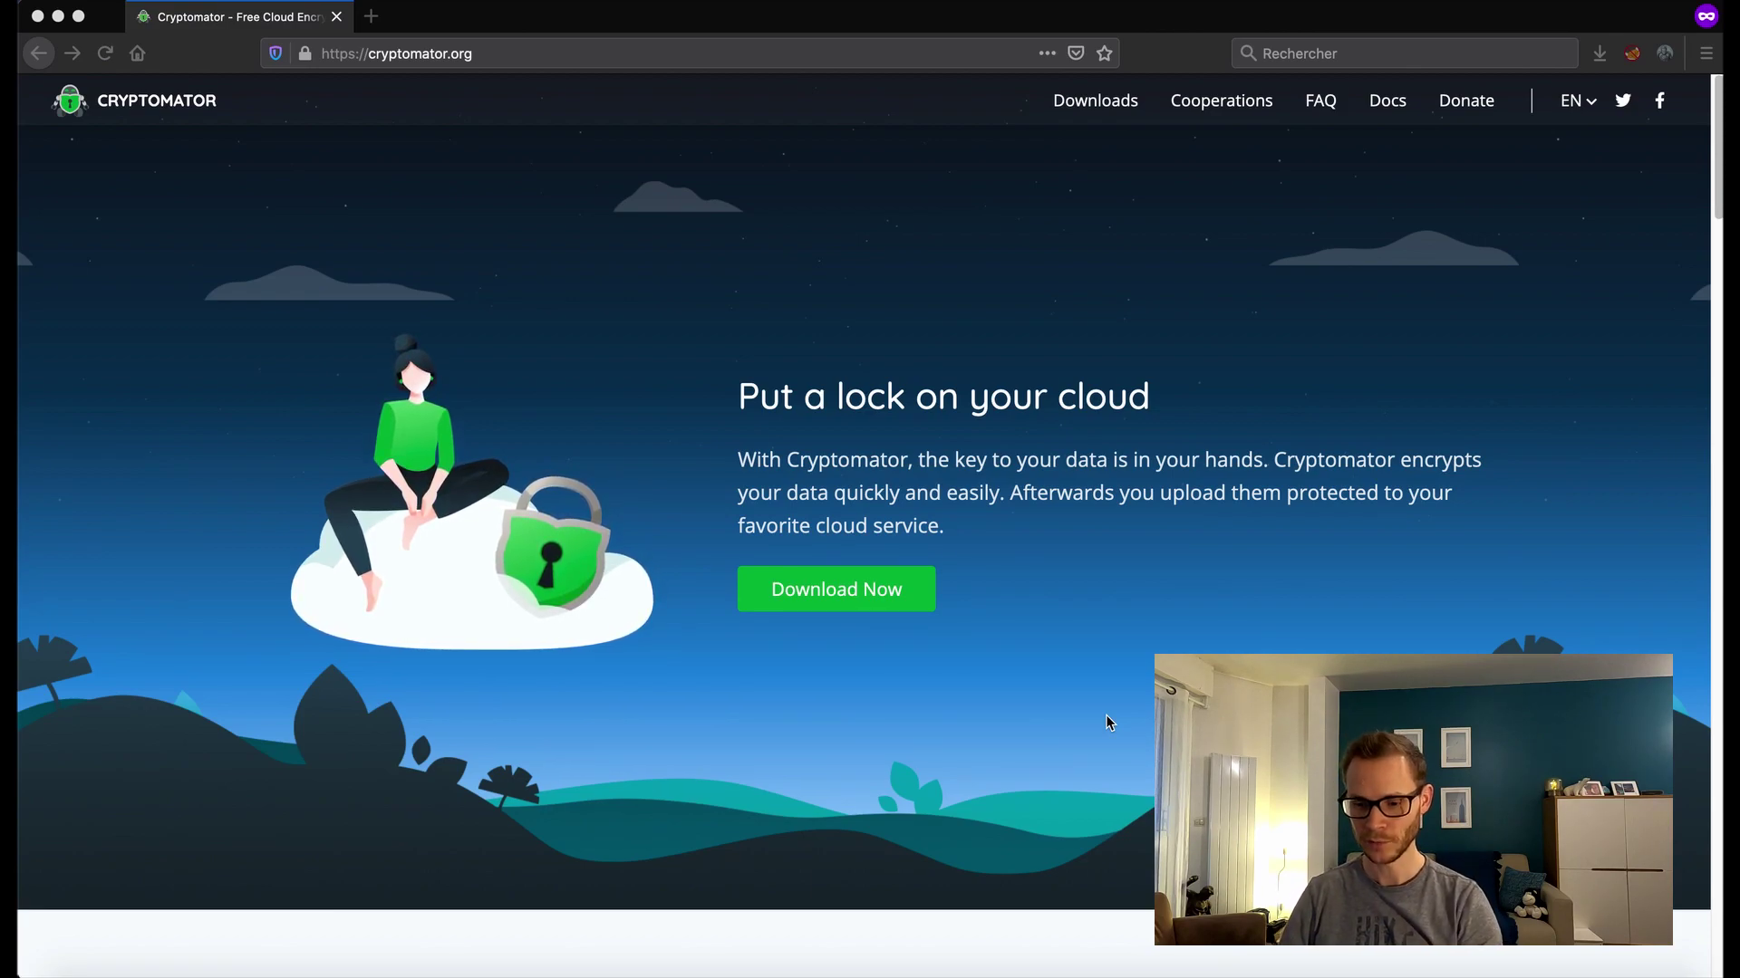
# Read through the Cryptomator homepage, highlighting the paragraph on accessing the vault through a virtual encrypted drive.
pyautogui.scroll(-9, 1110, 722)
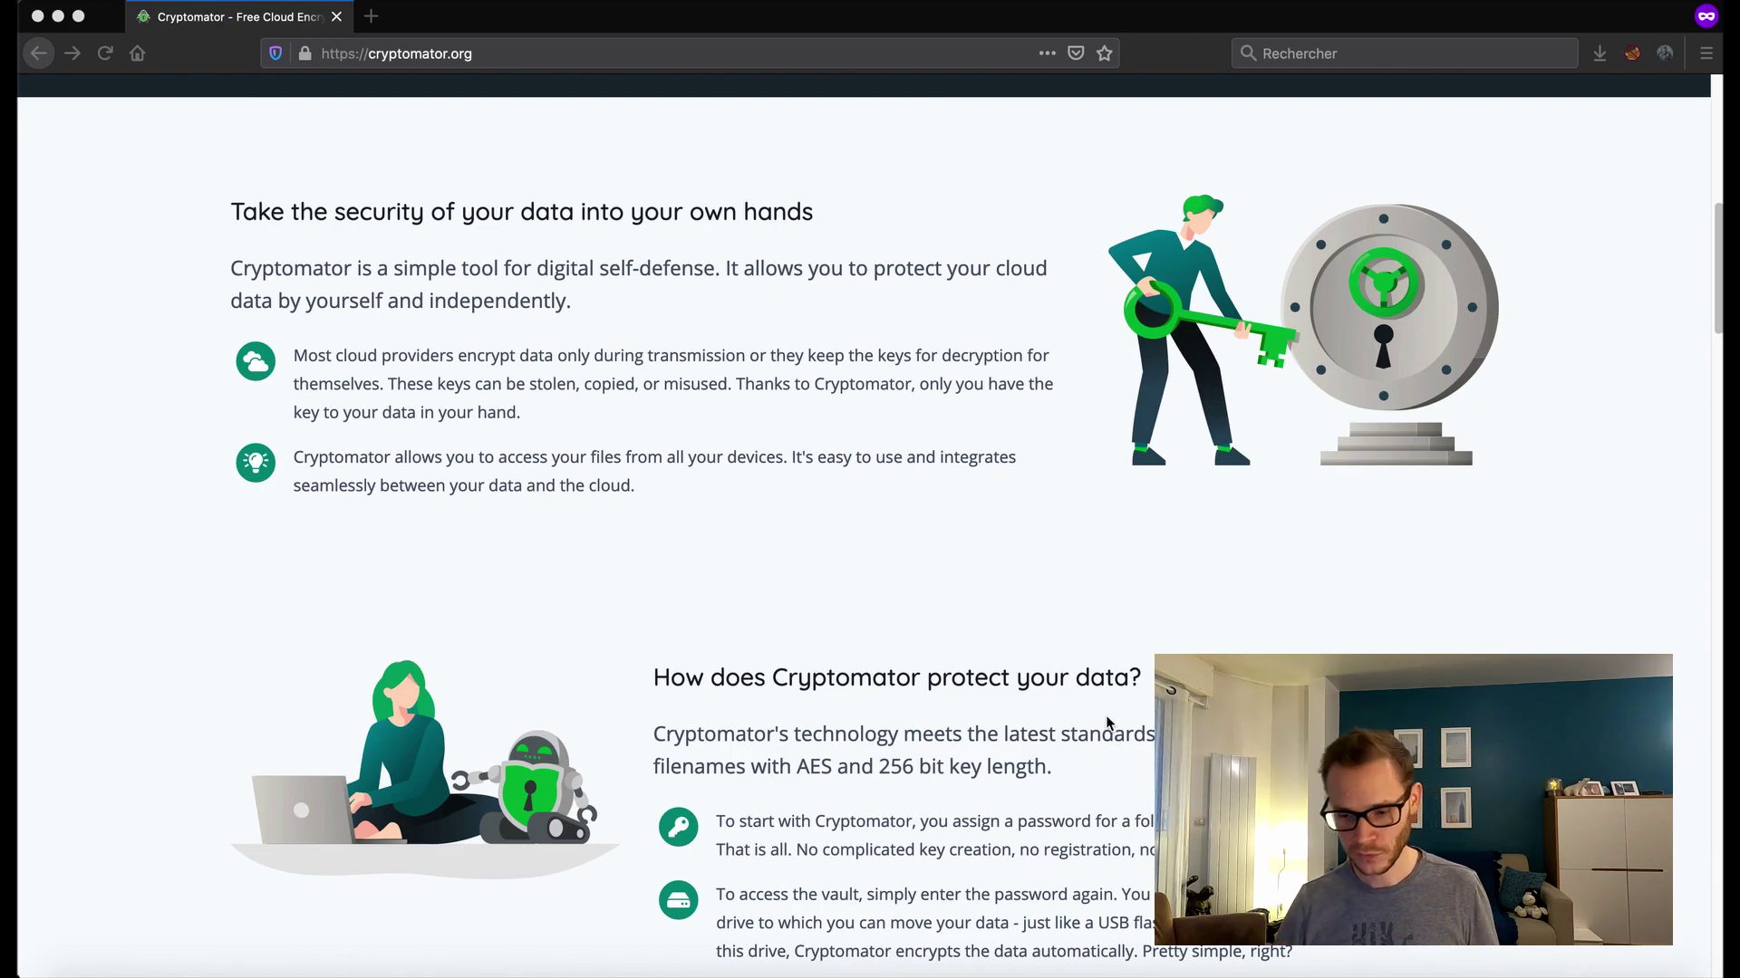
pyautogui.scroll(-1, 1067, 554)
pyautogui.scroll(-8, 1068, 555)
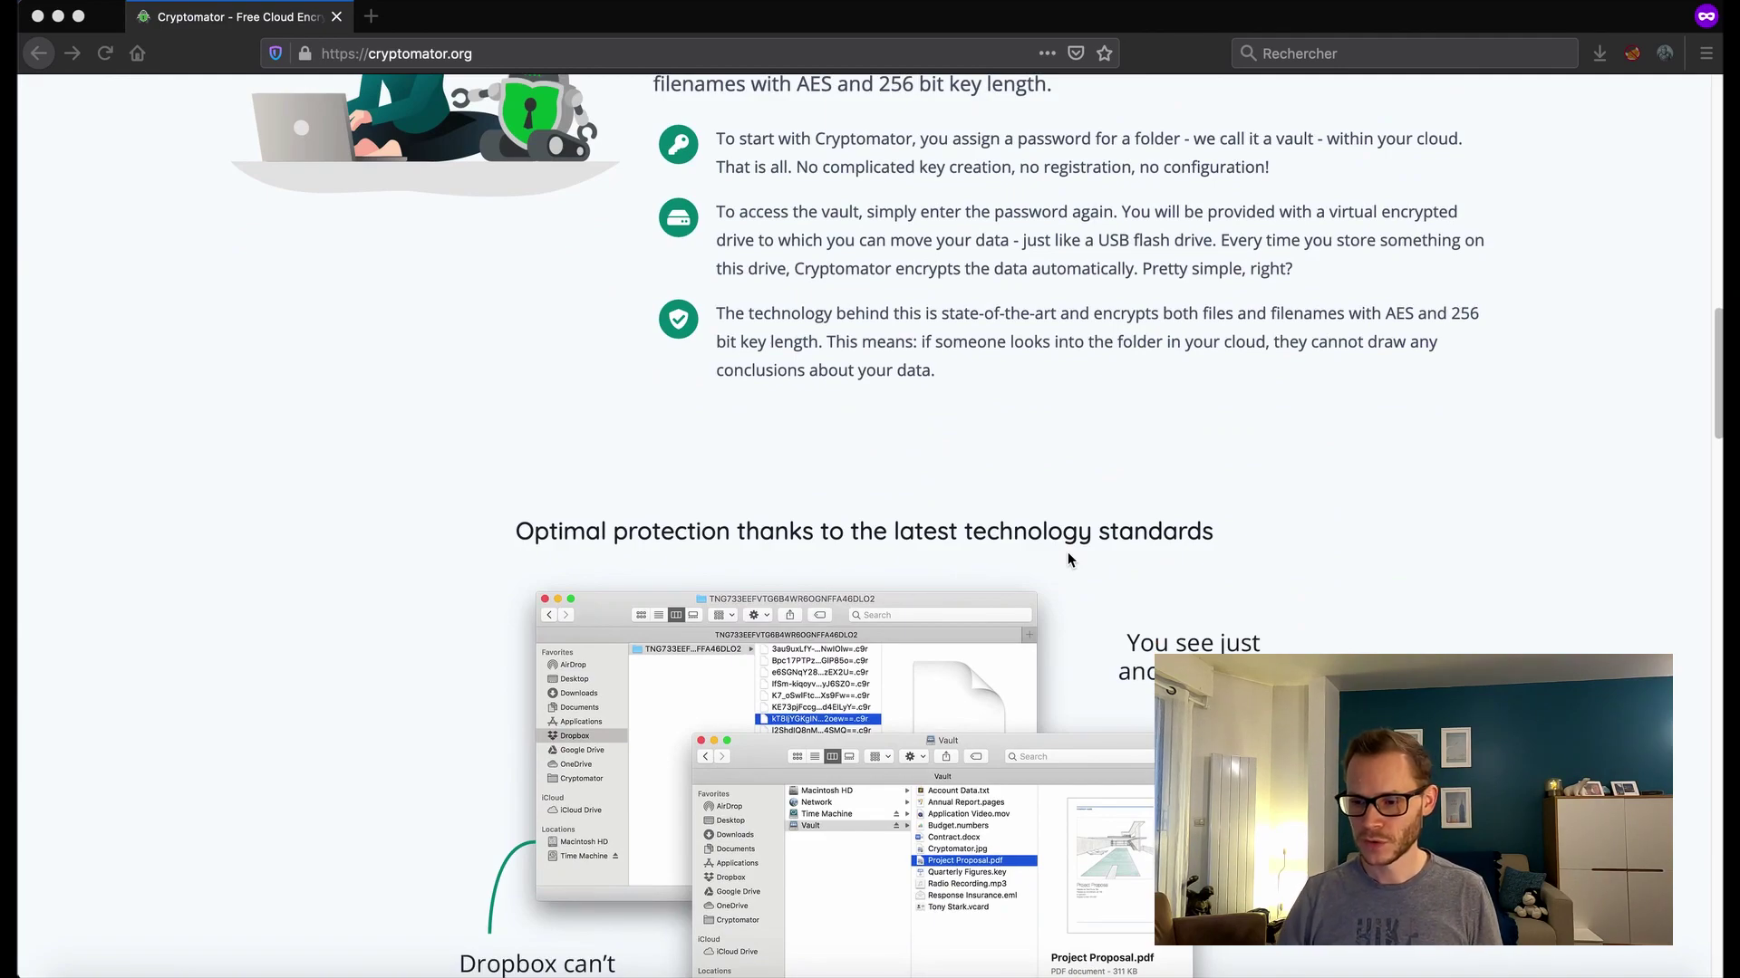
pyautogui.click(717, 207)
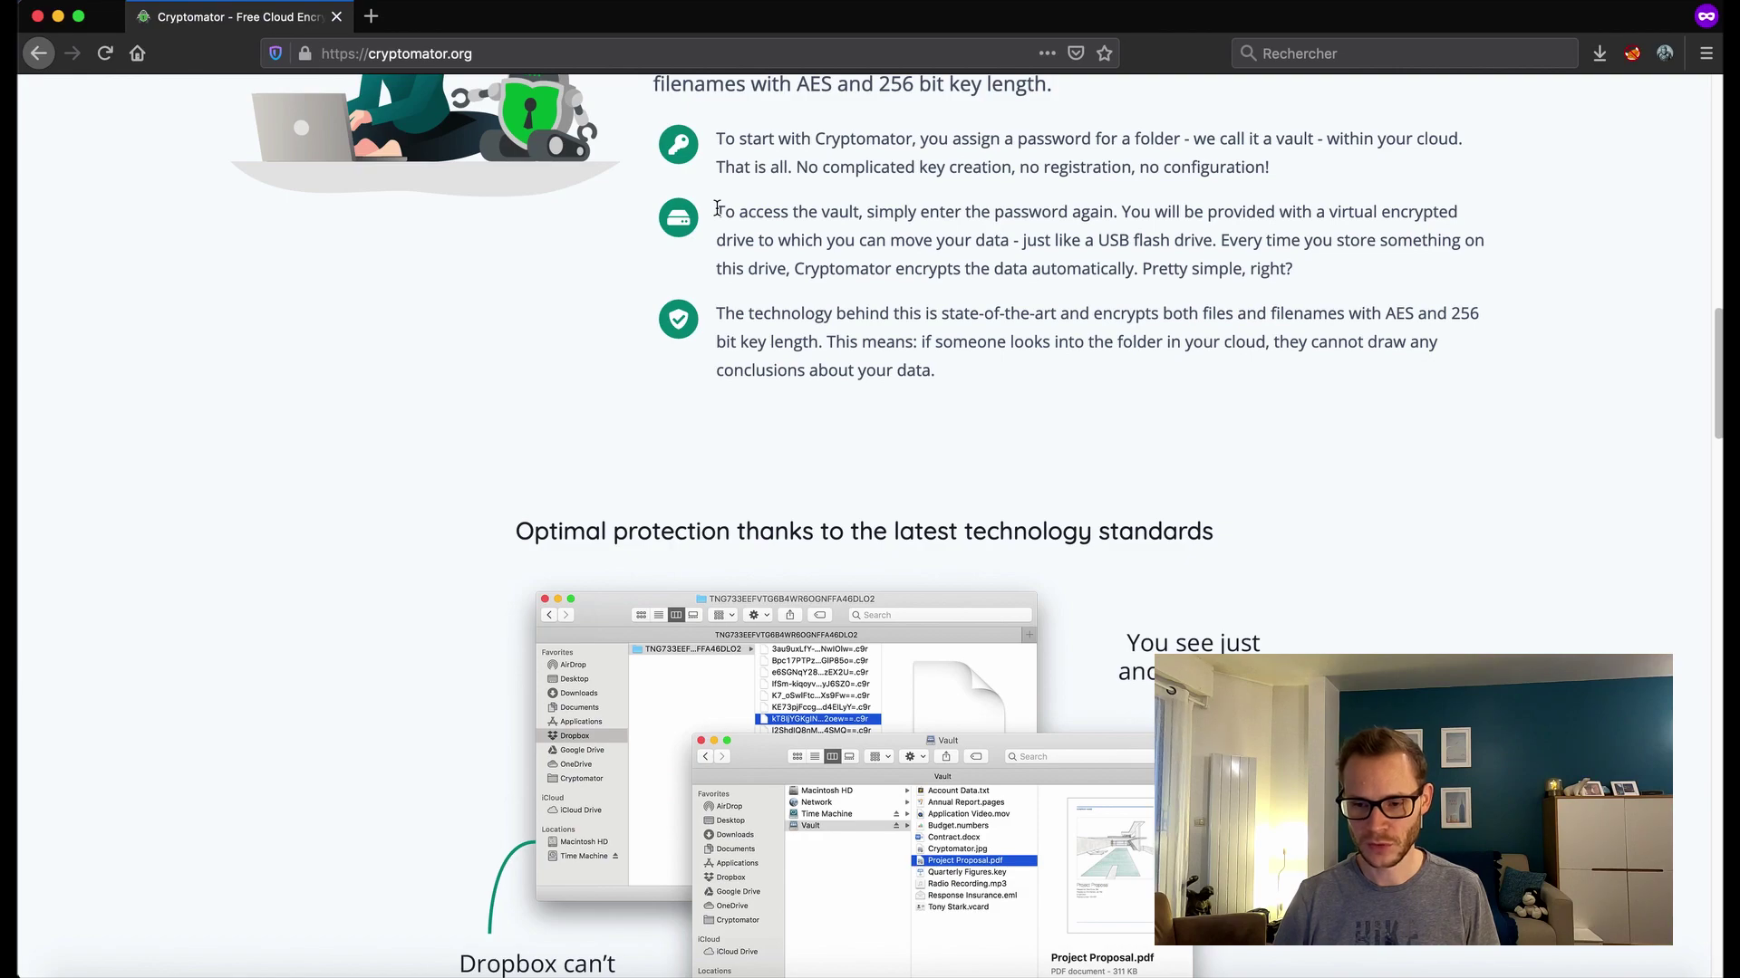
pyautogui.moveTo(717, 207); pyautogui.dragTo(1326, 275)
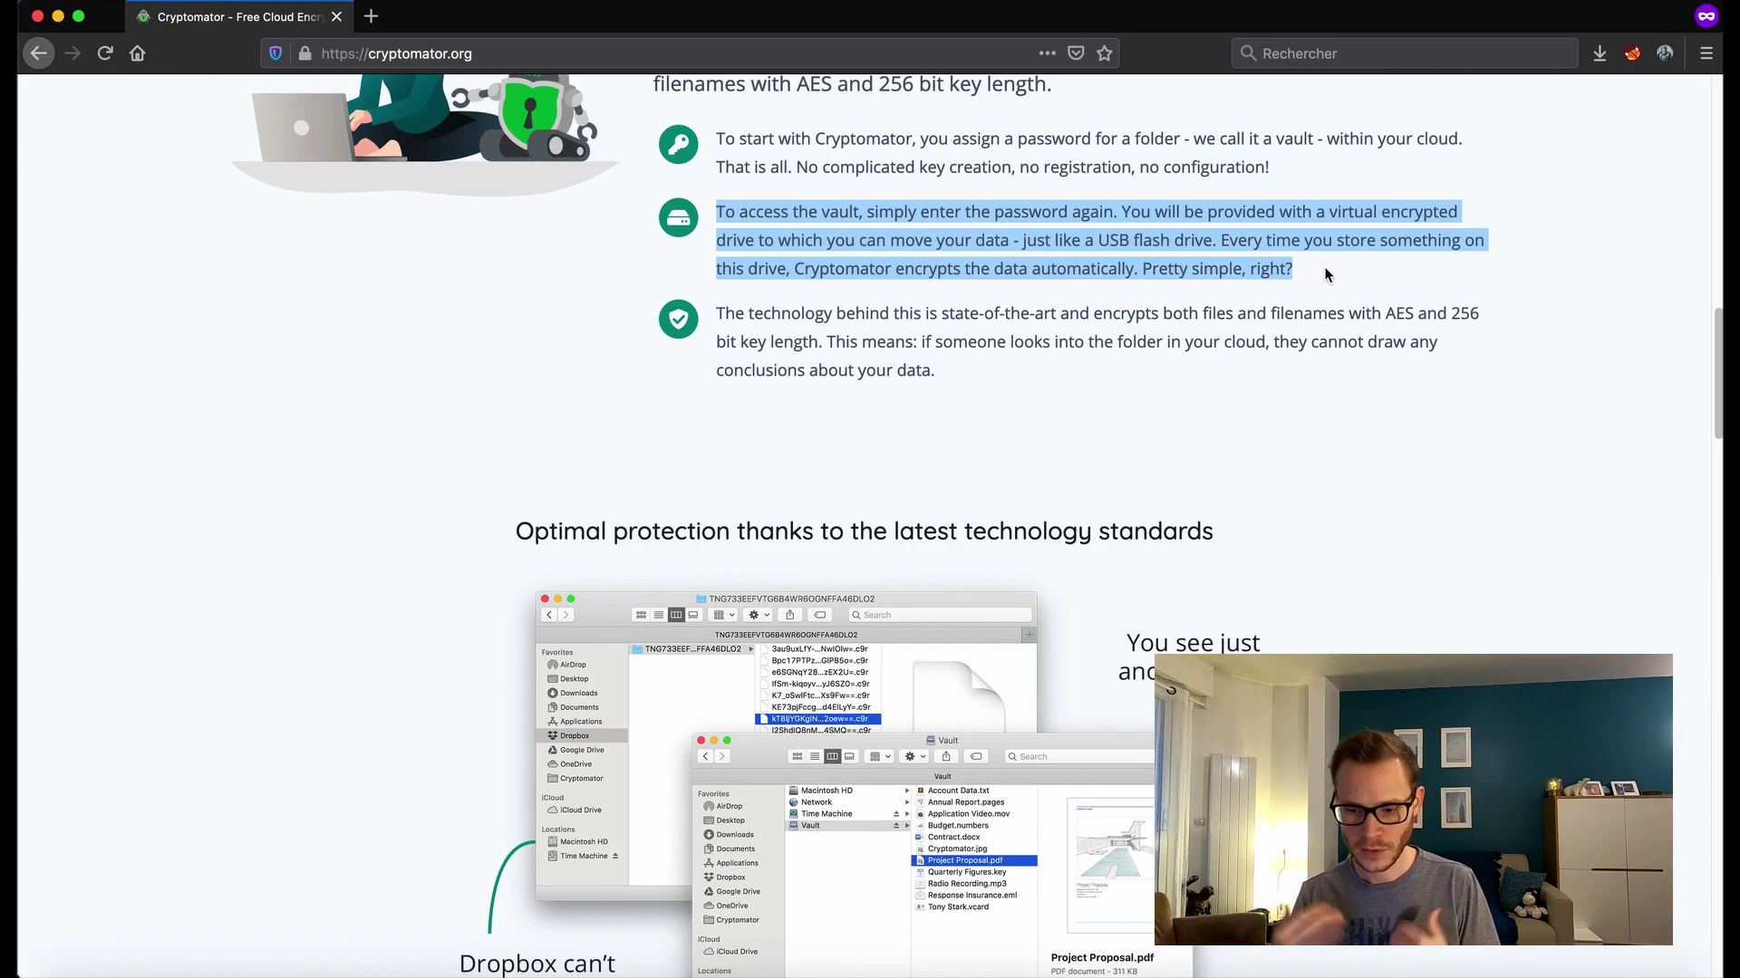
pyautogui.scroll(-5, 1318, 281)
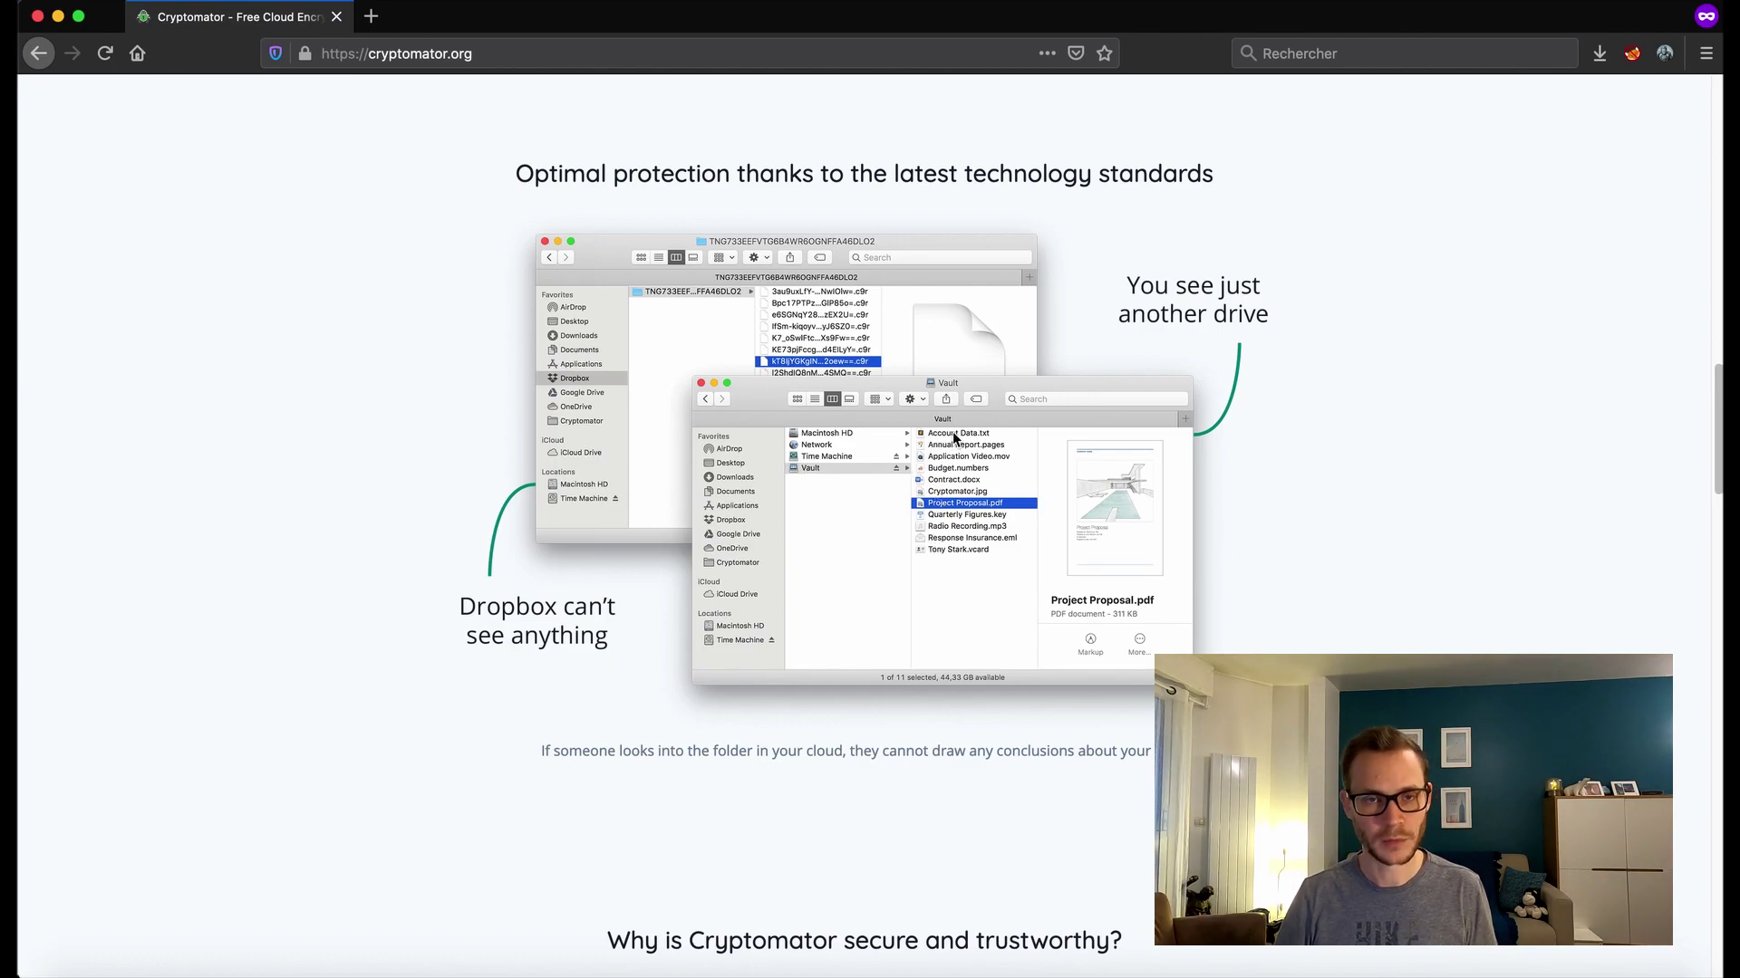
pyautogui.scroll(-9, 948, 523)
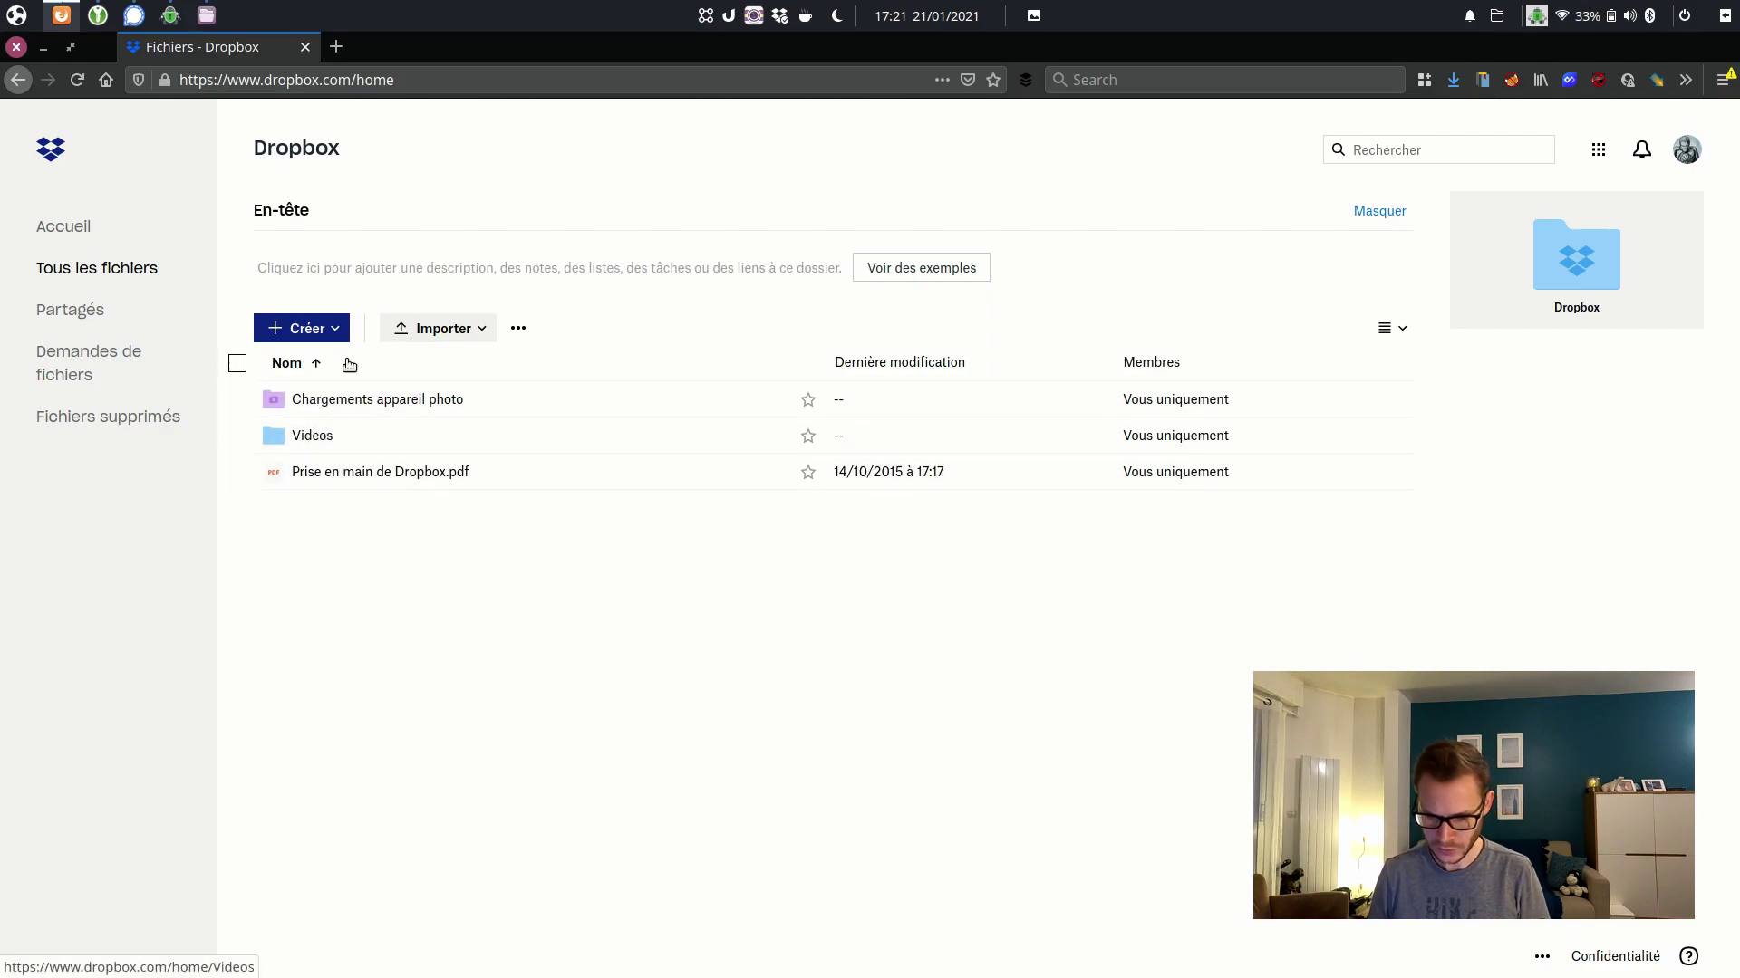
# From the local Dropbox folder, switch to a terminal, change to Dropbox and create an empty file named TestCrypto.txt.
pyautogui.click(206, 15)
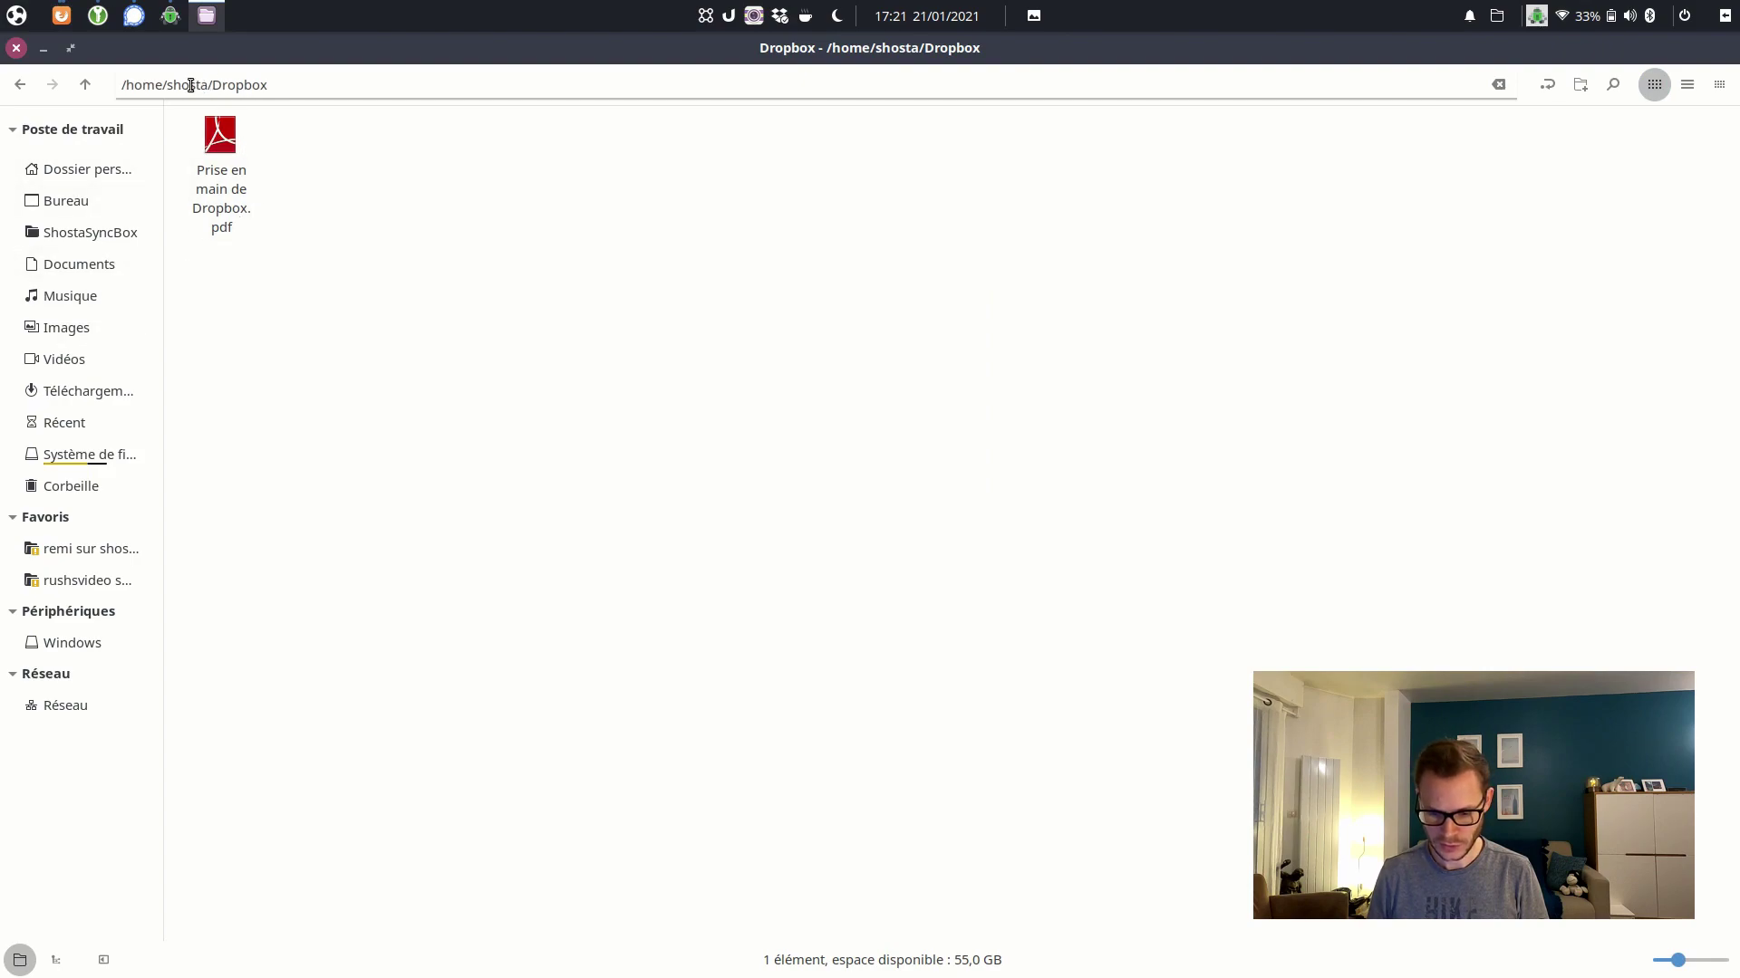
pyautogui.moveTo(121, 84); pyautogui.dragTo(271, 85)
pyautogui.hotkey('ctrl', 'alt', 't')
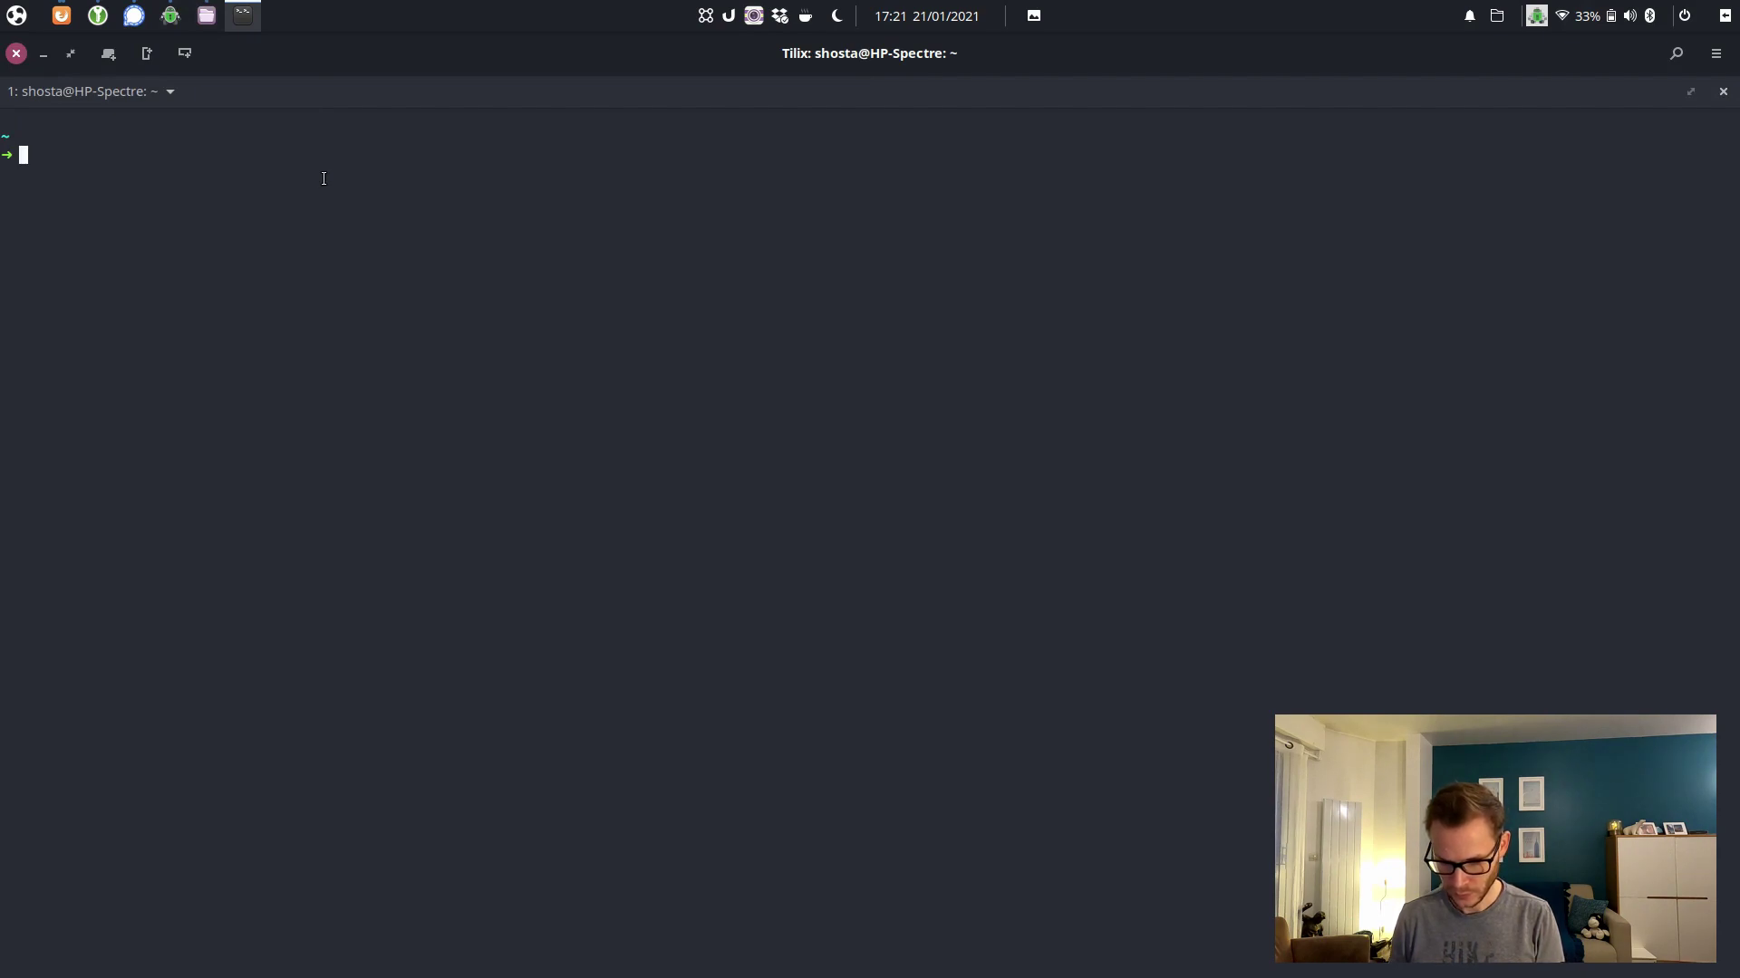
pyautogui.write('cd Dropbox')
pyautogui.press('Return')
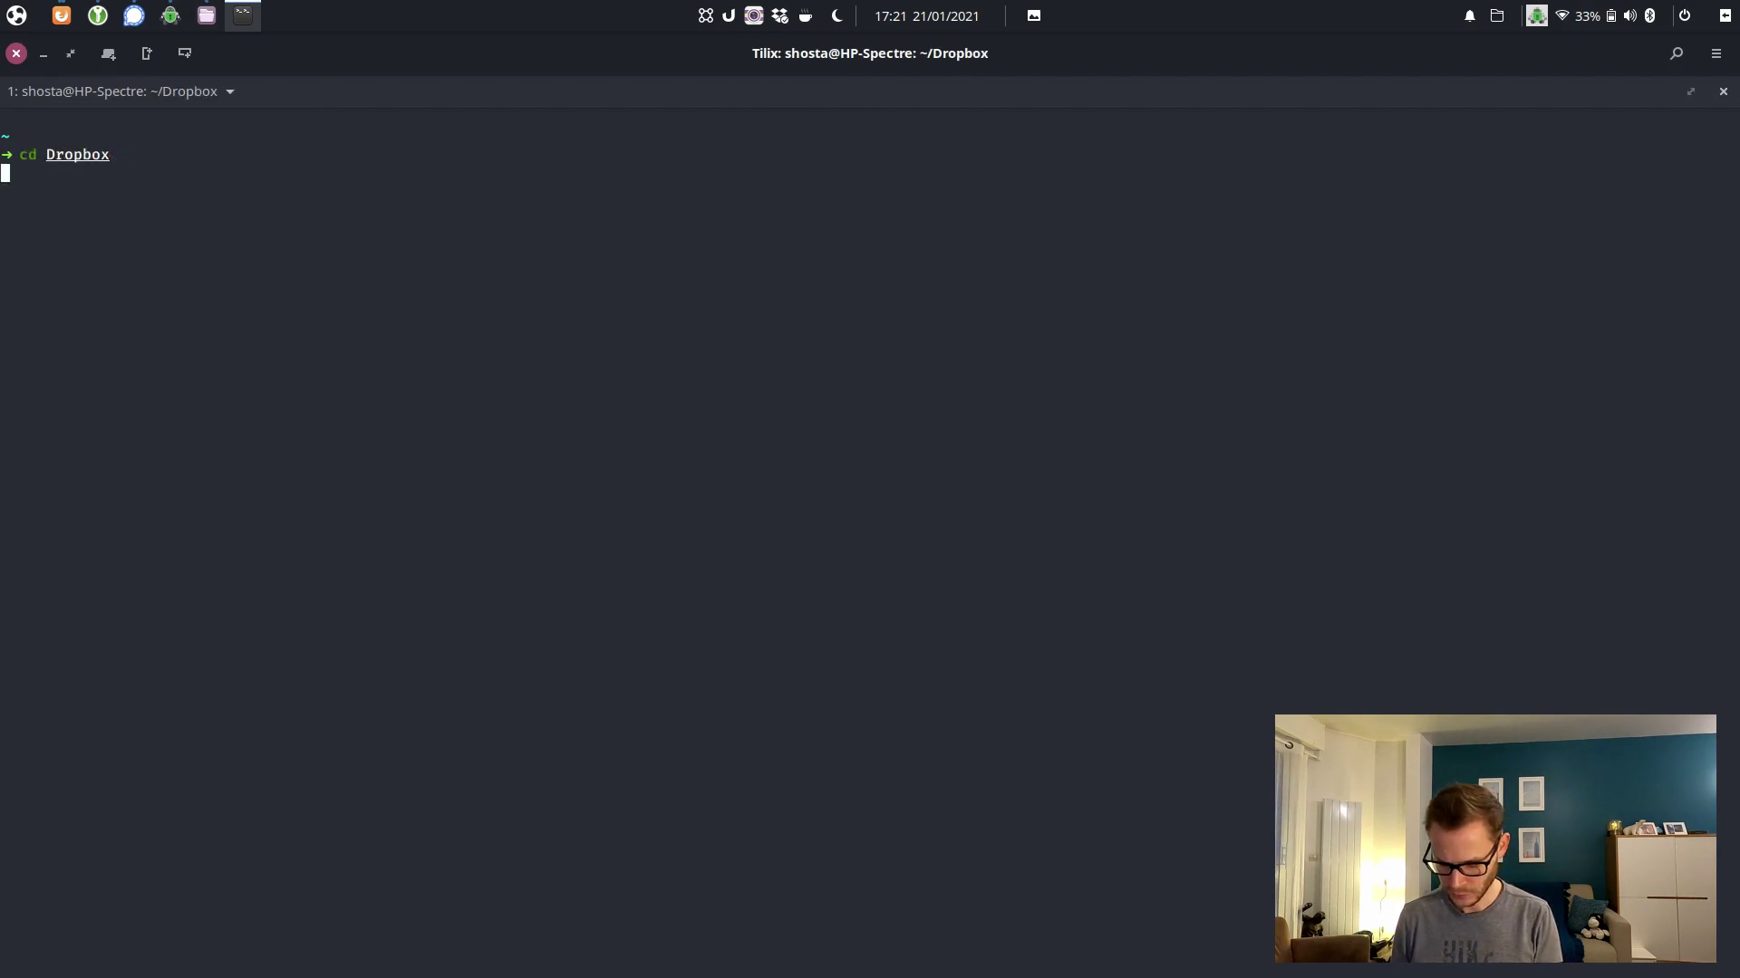
pyautogui.write('touch ')
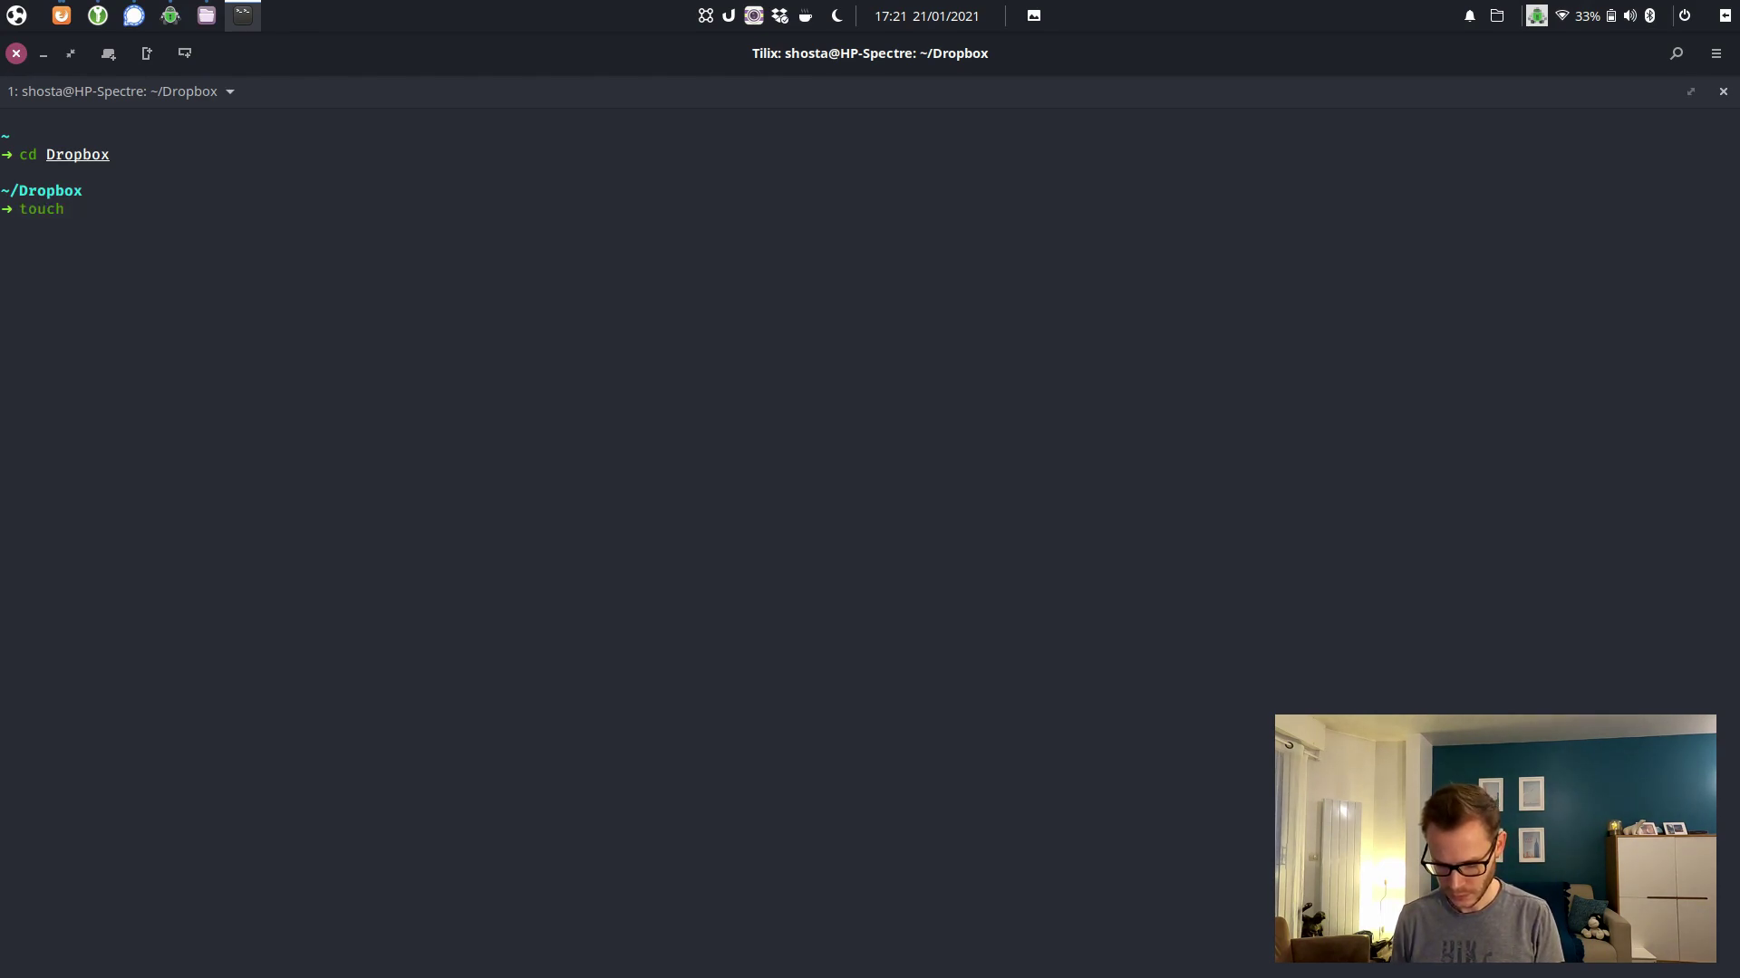
pyautogui.write('TestCr')
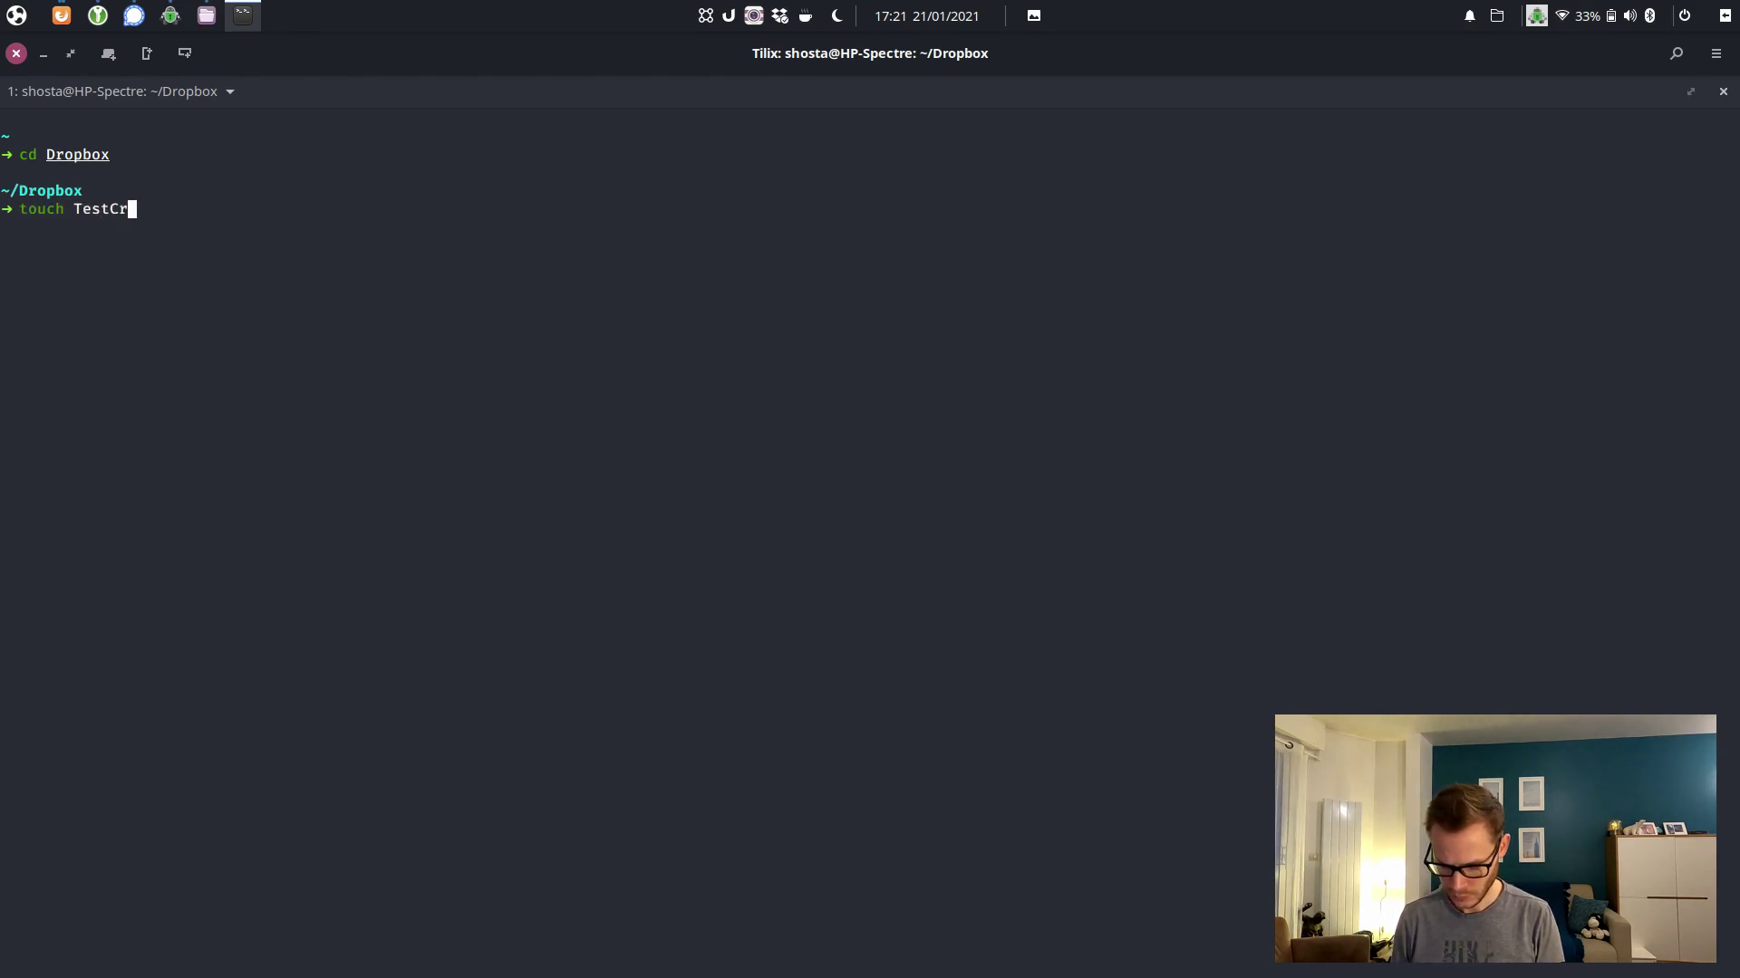
pyautogui.write('ypto')
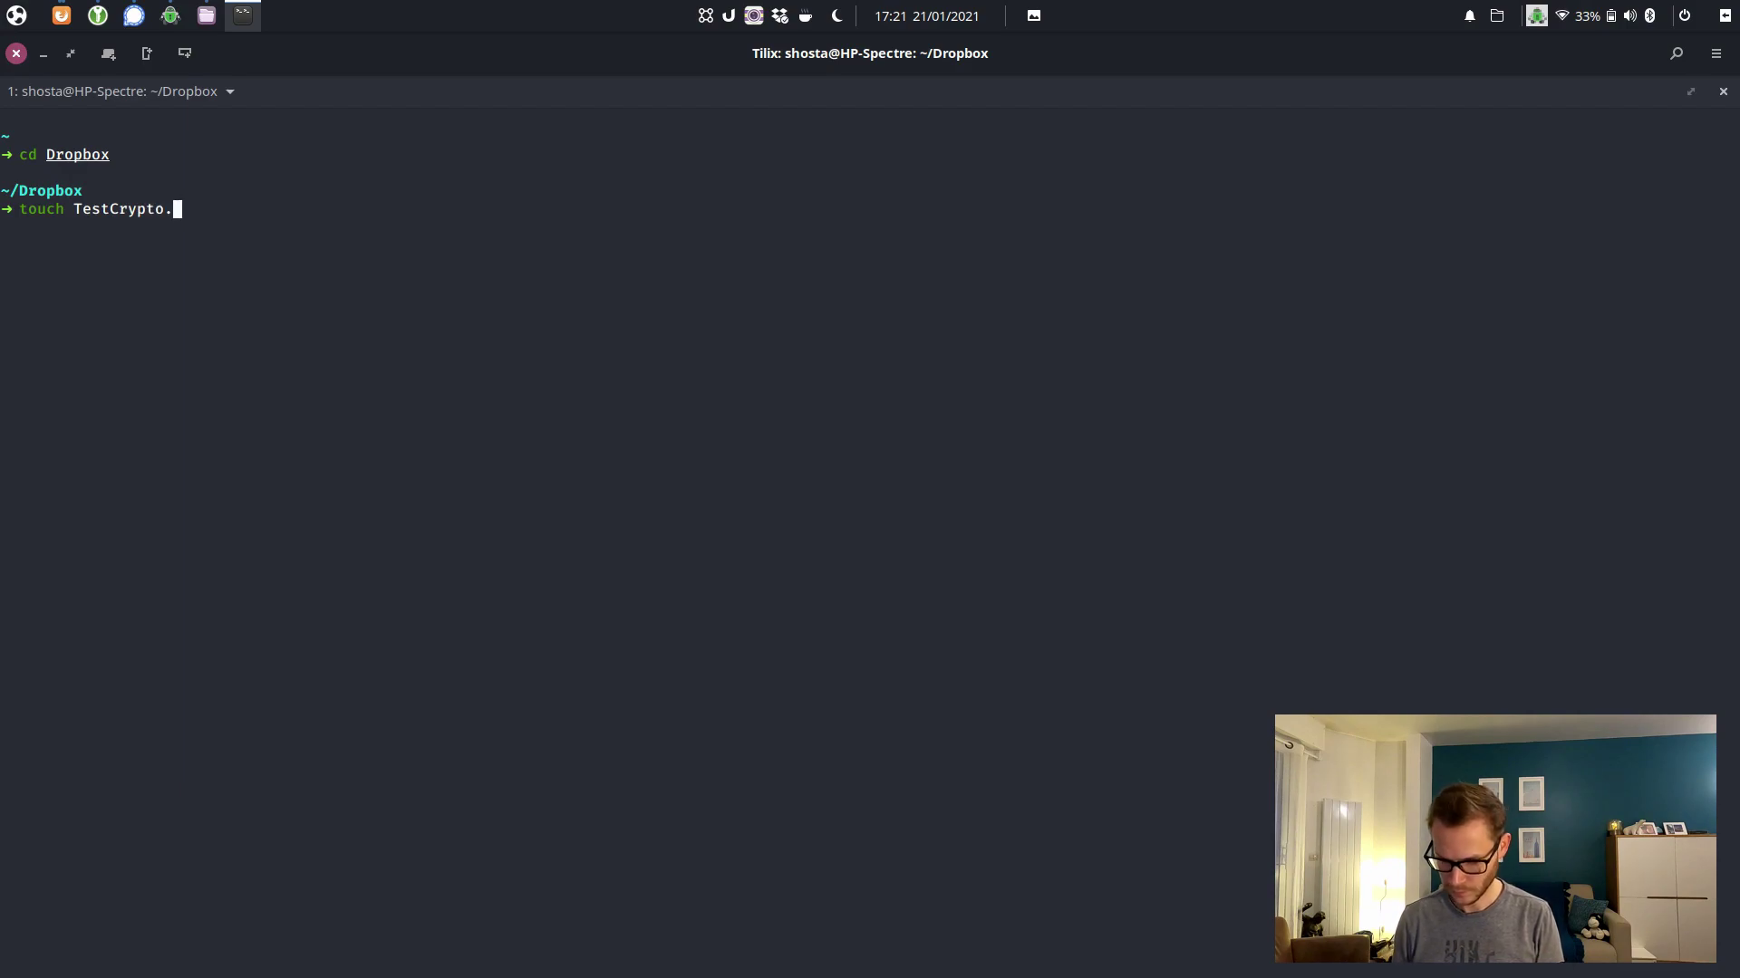
pyautogui.write('.txt')
pyautogui.press('Return')
# Check TestCrypto.txt in the local Dropbox folder in the file manager and on the Dropbox website.
pyautogui.hotkey('alt', 'Tab')
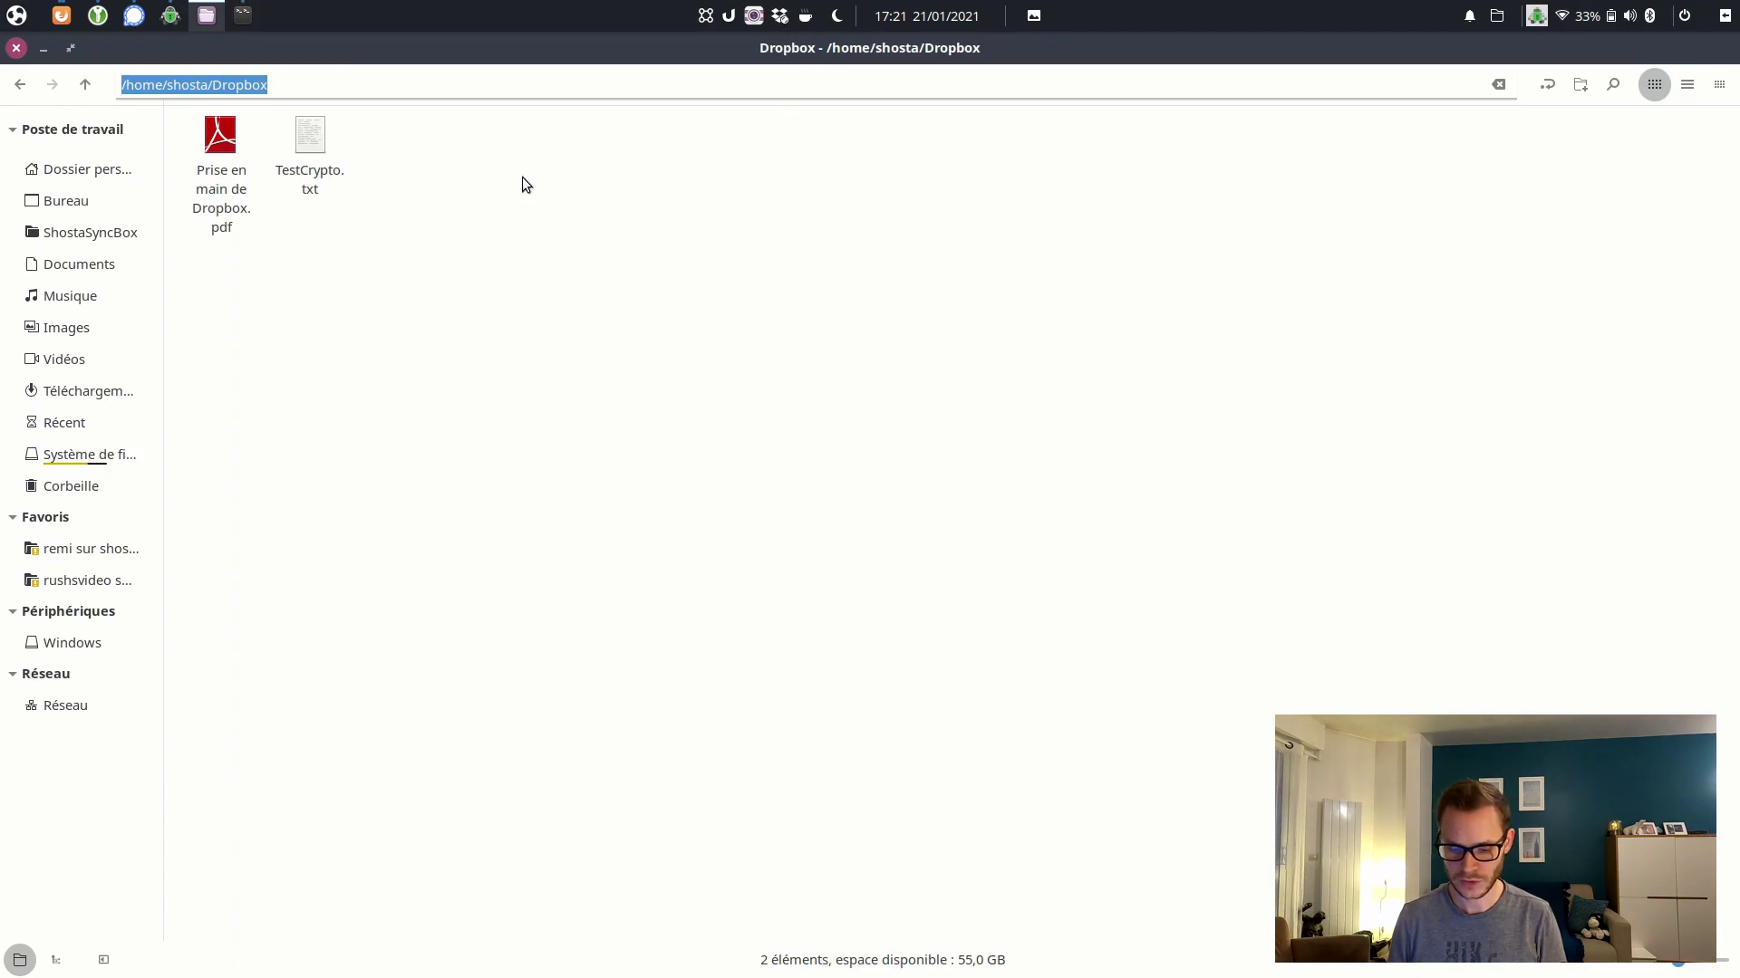
pyautogui.click(311, 145)
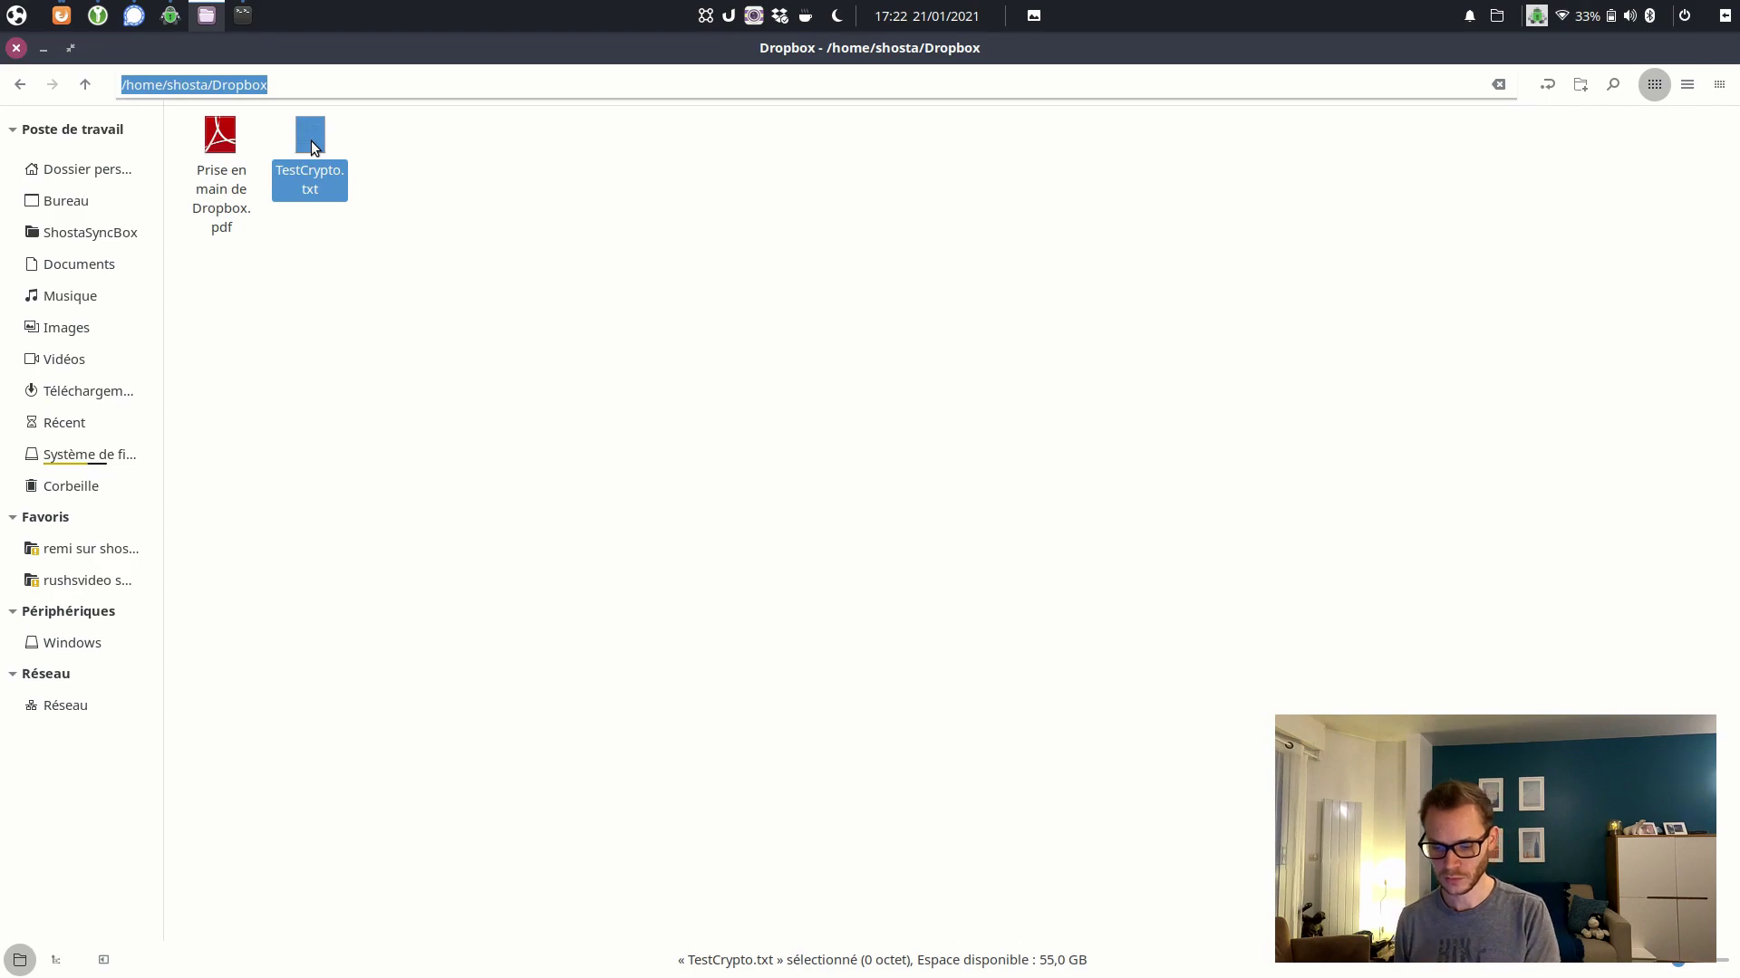
pyautogui.hotkey('alt', 'Tab')
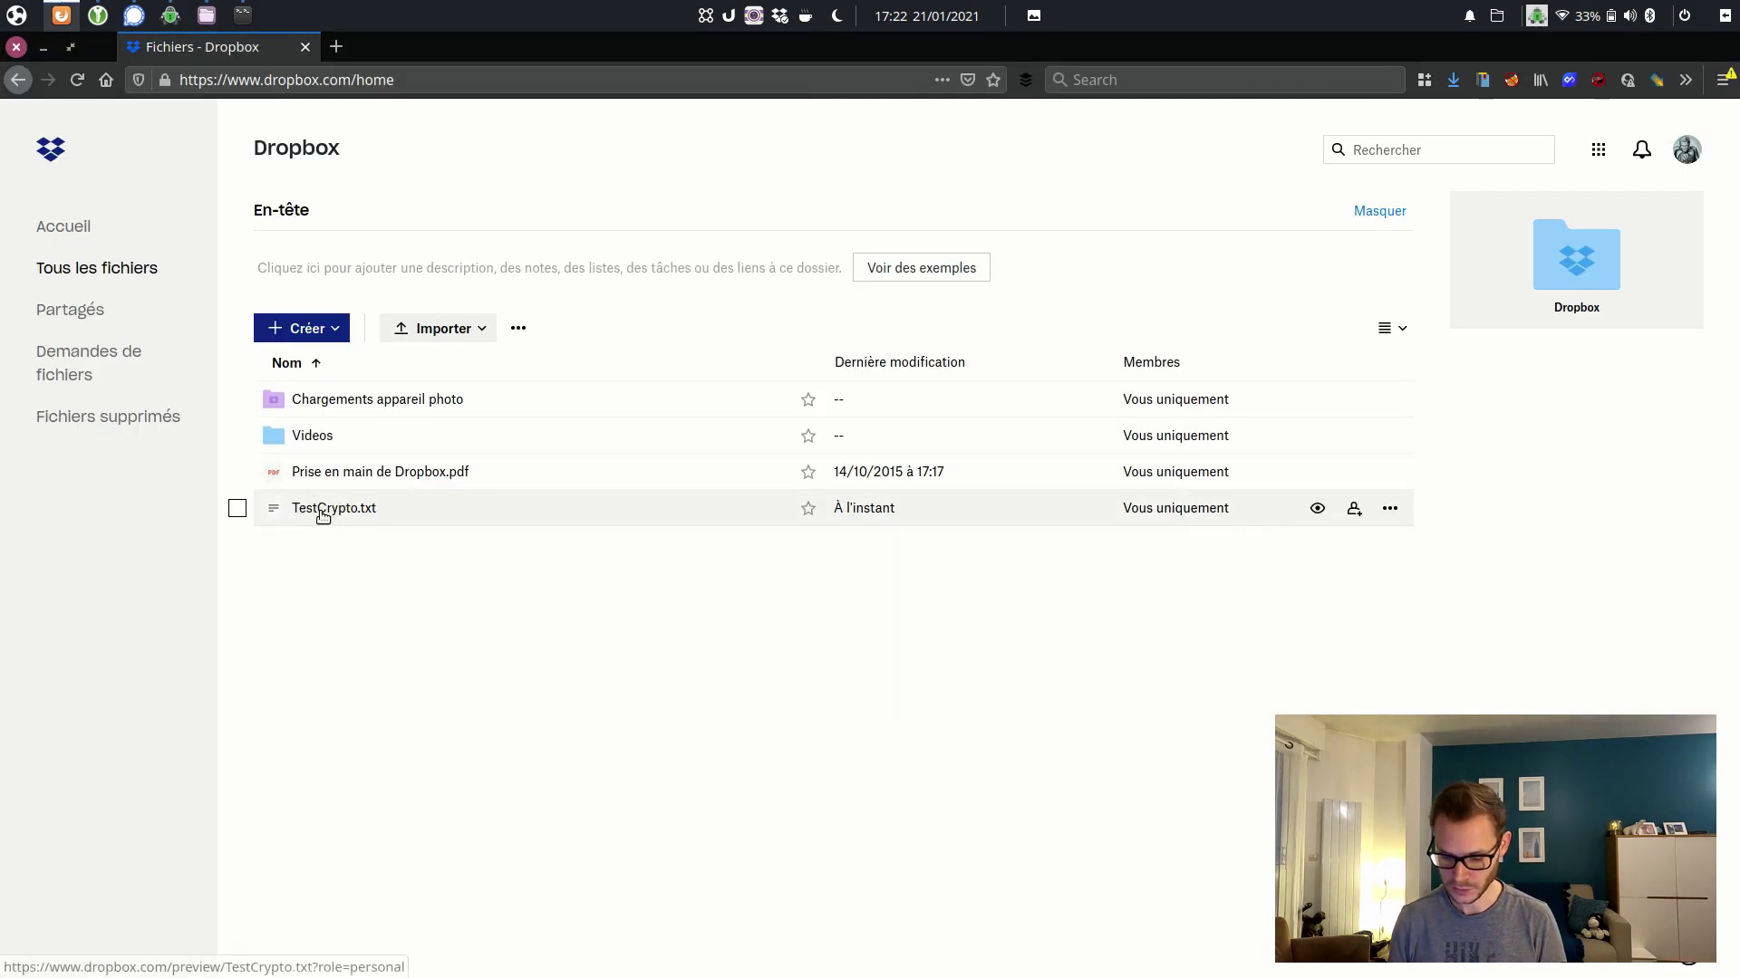
pyautogui.click(323, 510)
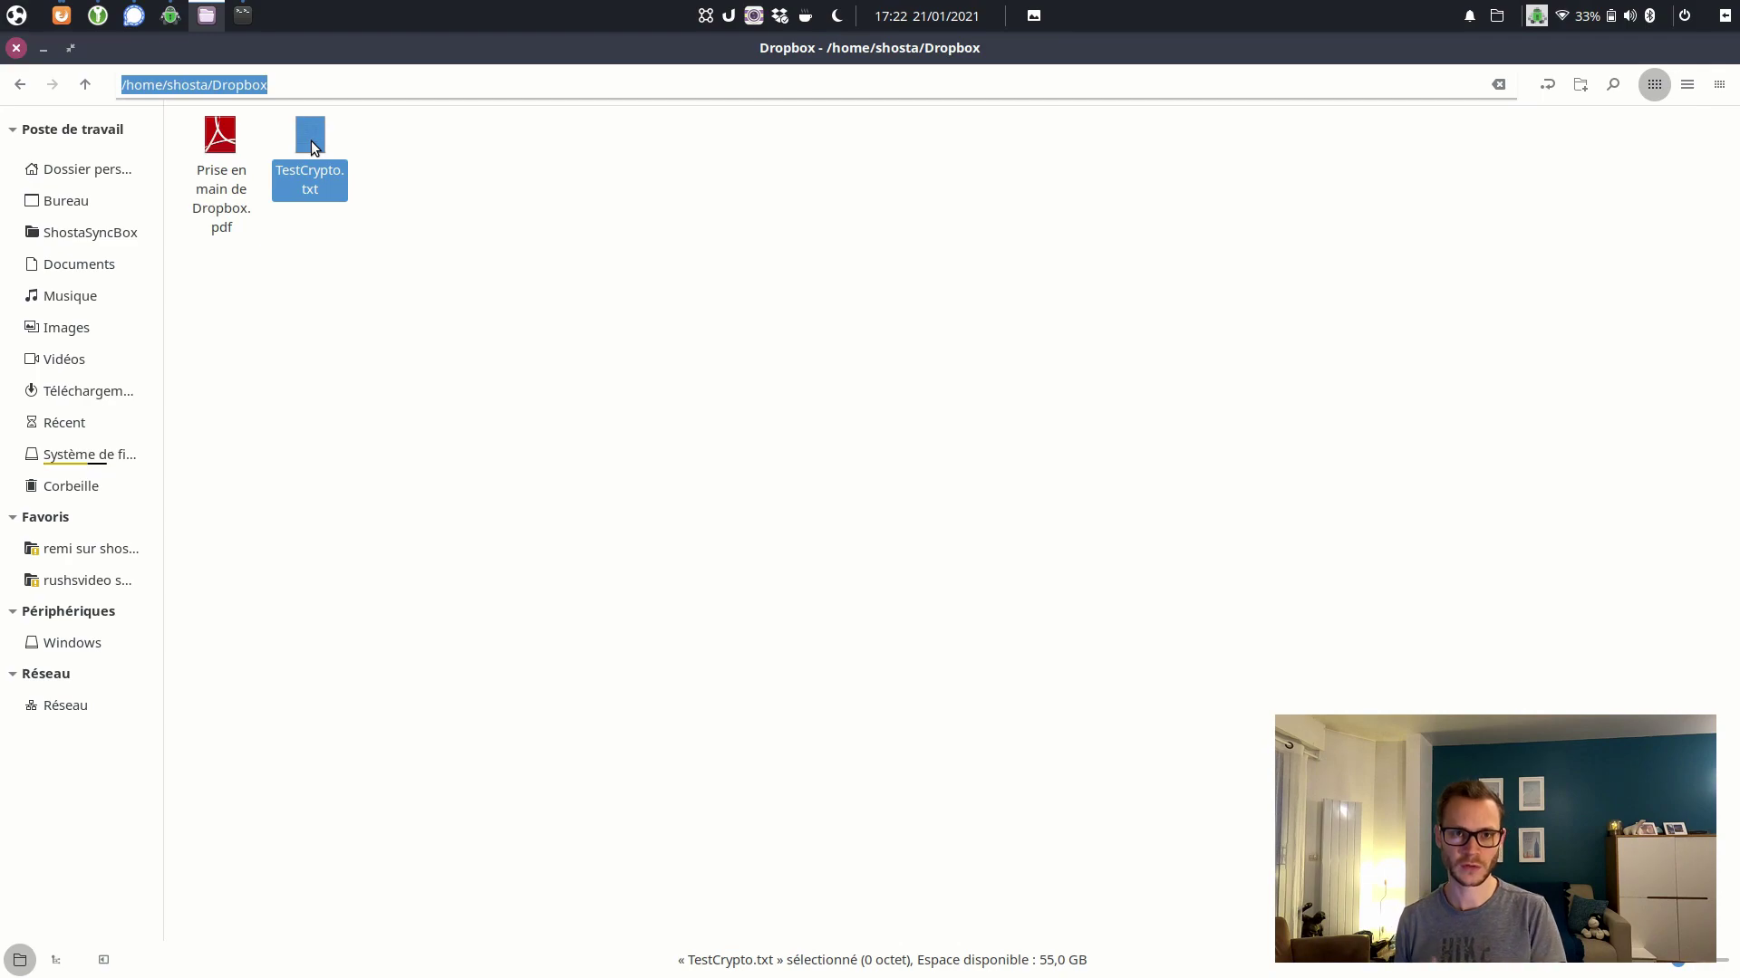
pyautogui.click(632, 436)
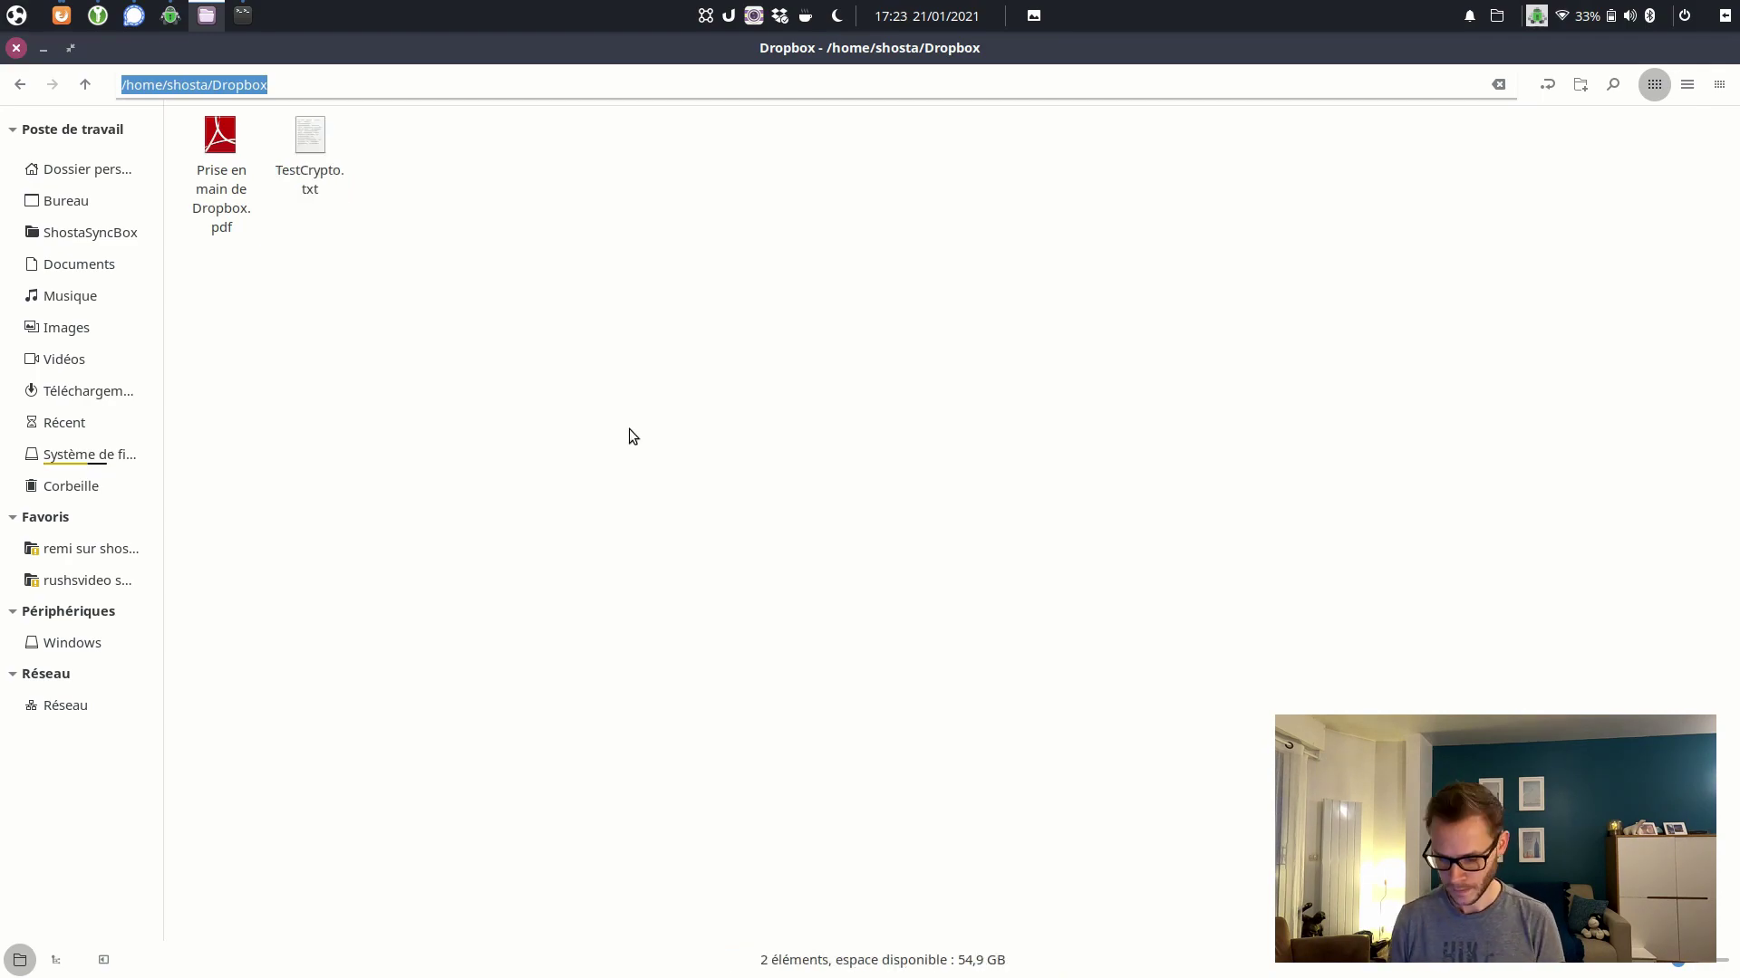
# Switch to Cryptomator and start creating a new vault named Dropbox, stored in the Dropbox location.
pyautogui.hotkey('alt', 'Tab')
pyautogui.hotkey('alt', 'Tab')
pyautogui.hotkey('alt', 'Tab')
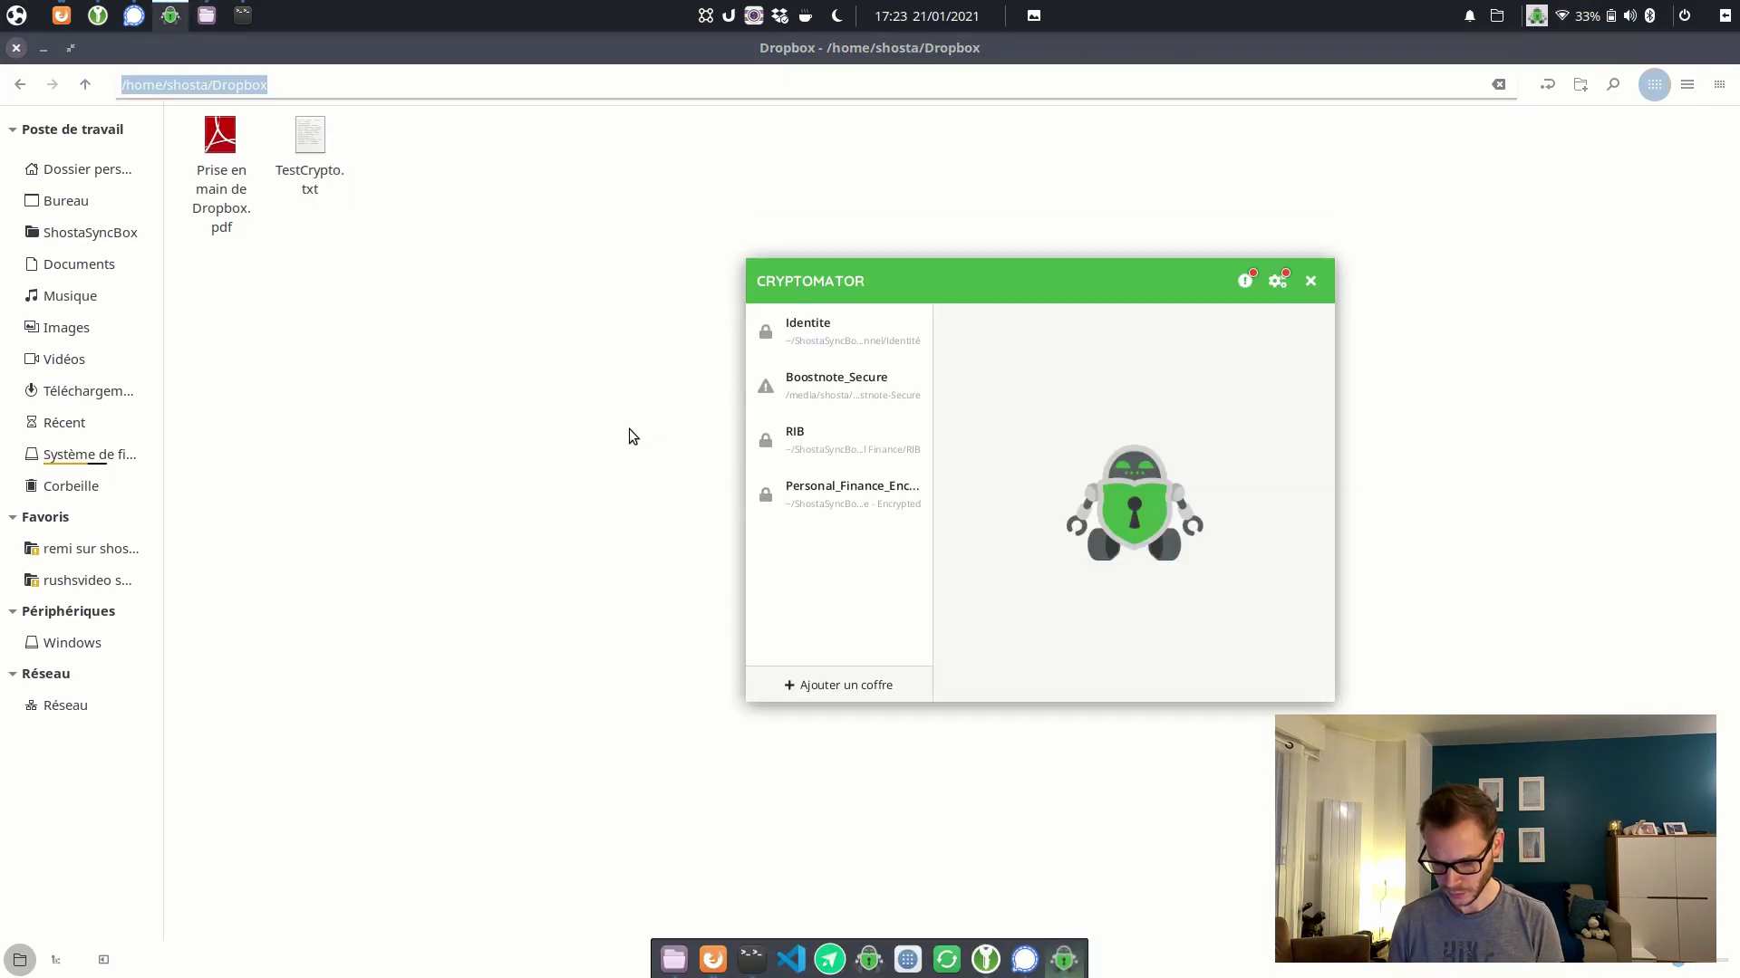
pyautogui.click(845, 686)
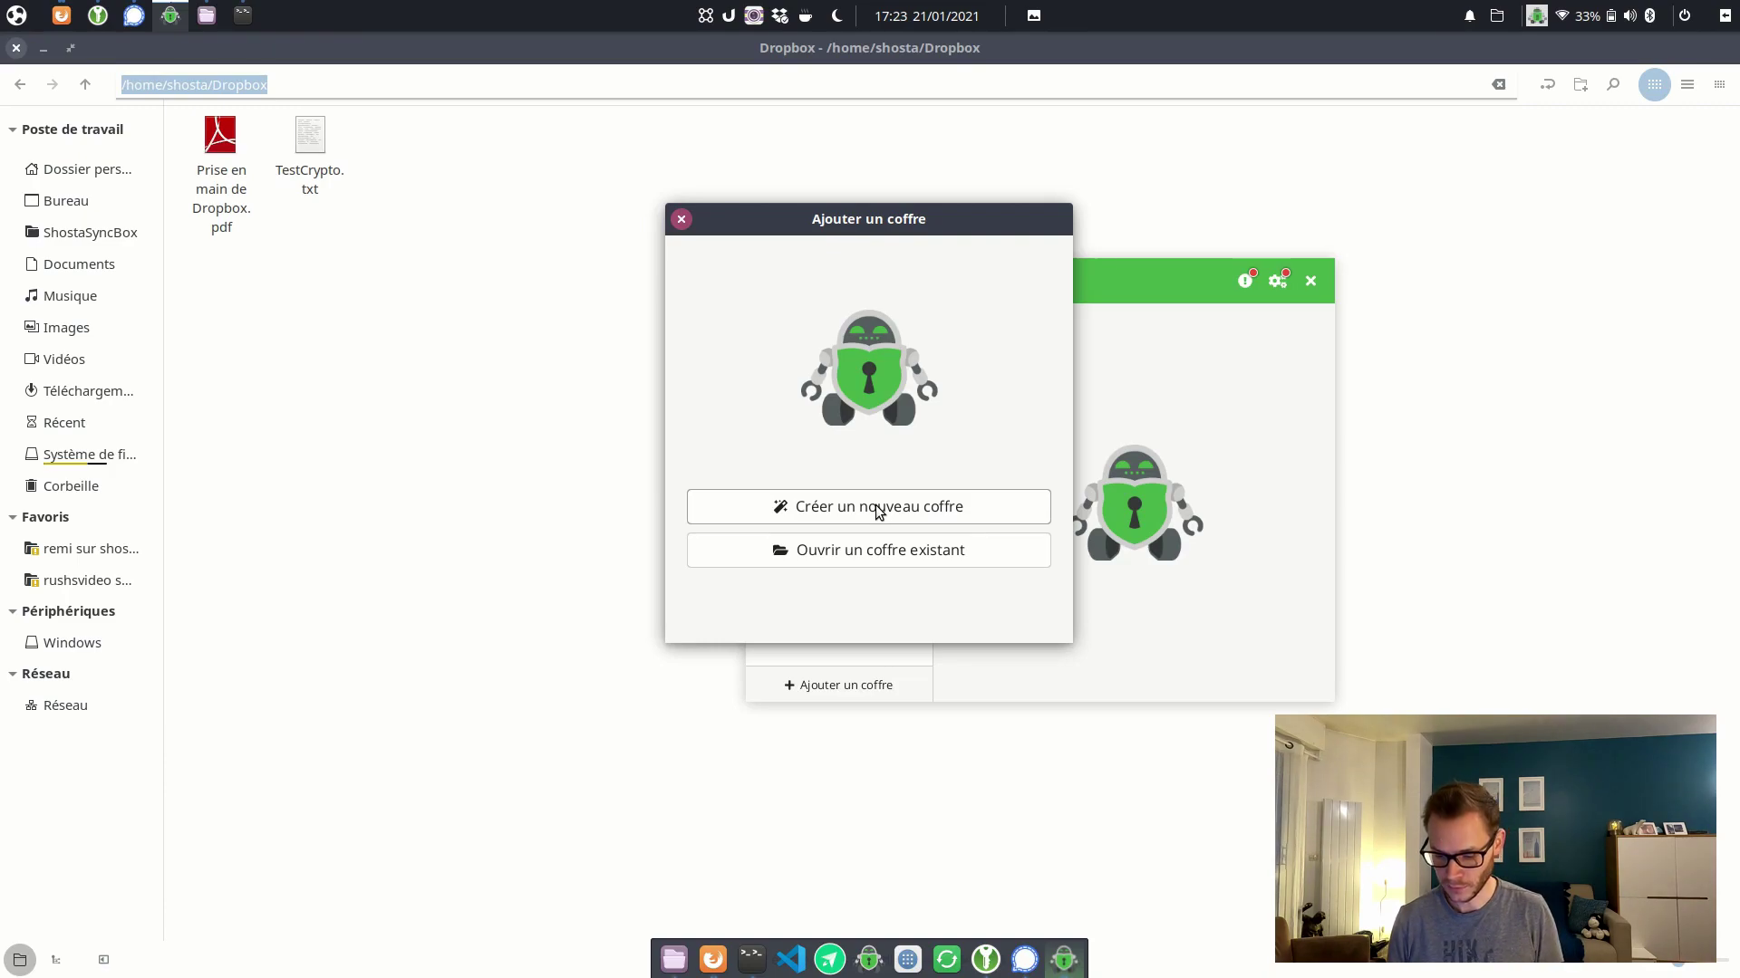
pyautogui.click(877, 510)
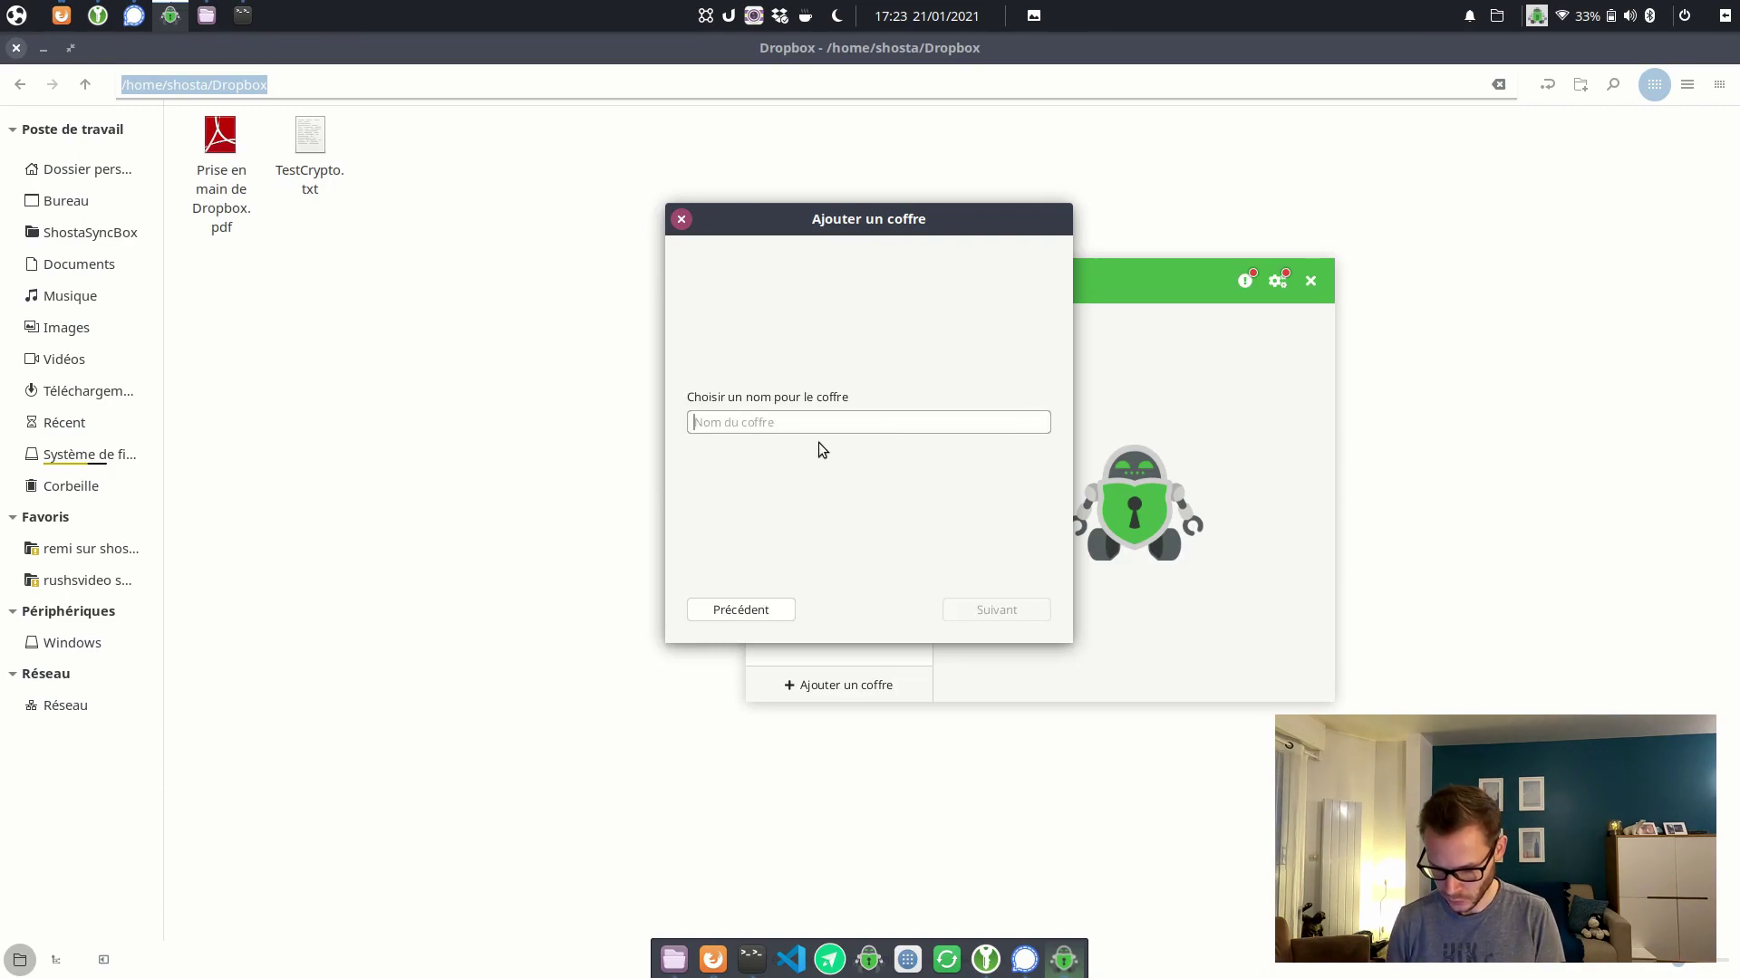
pyautogui.write('Dropbox')
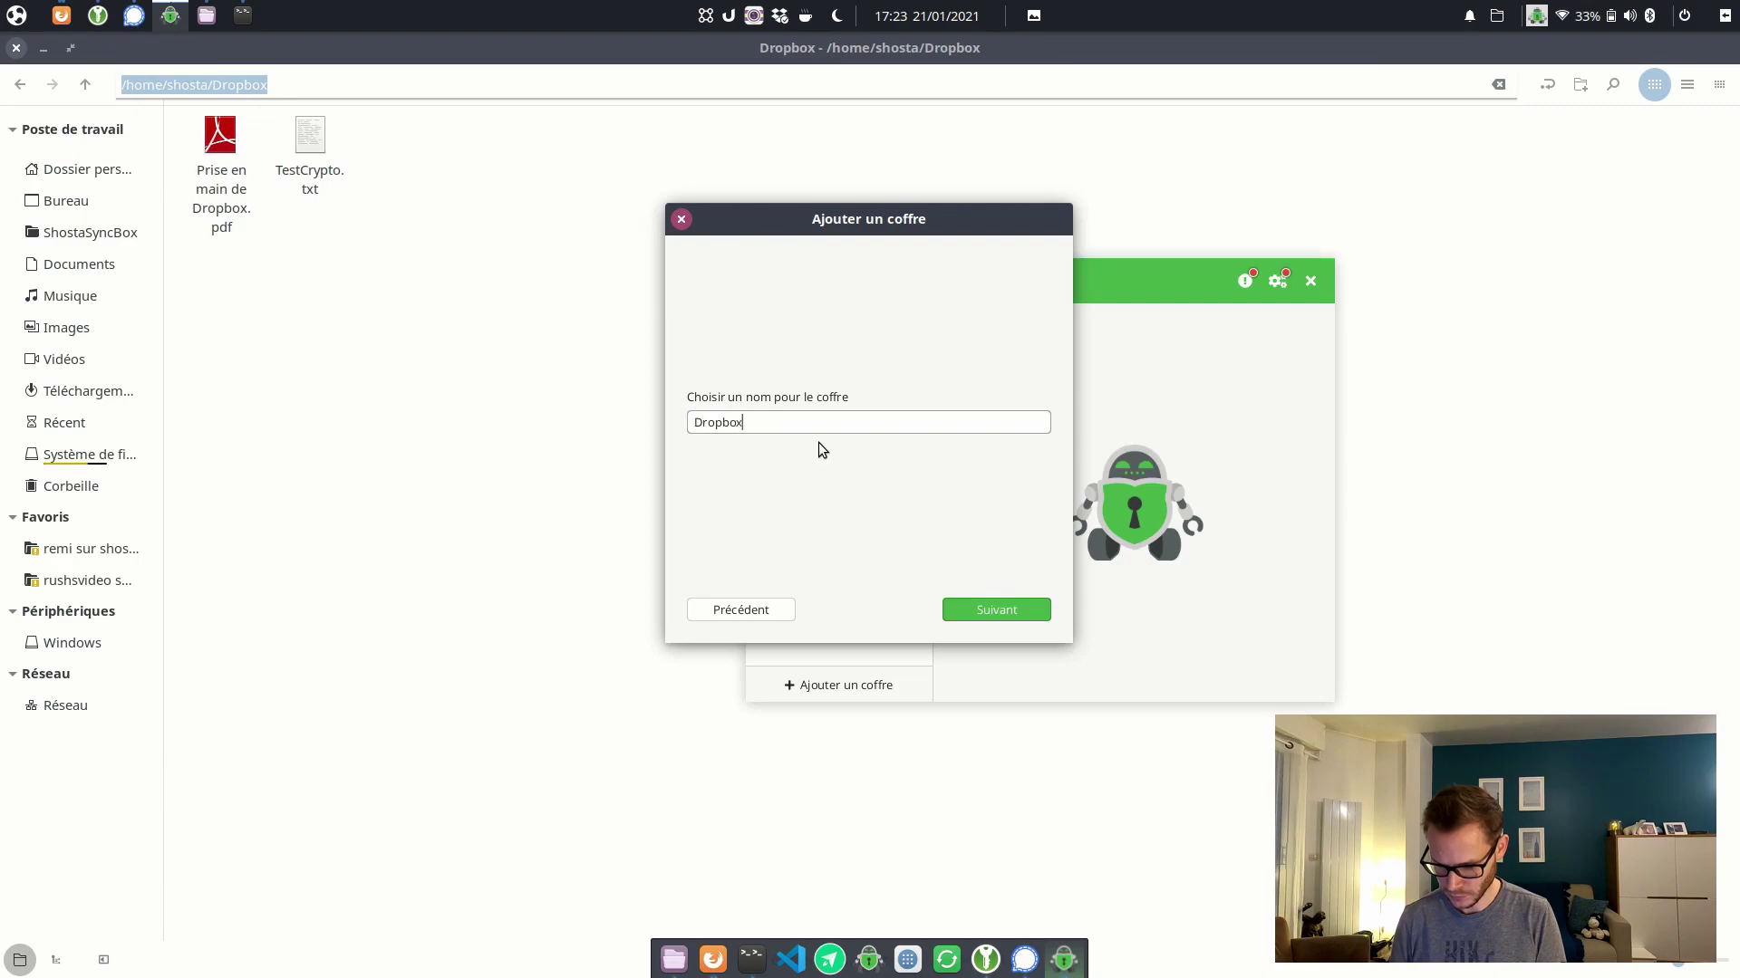
pyautogui.click(996, 610)
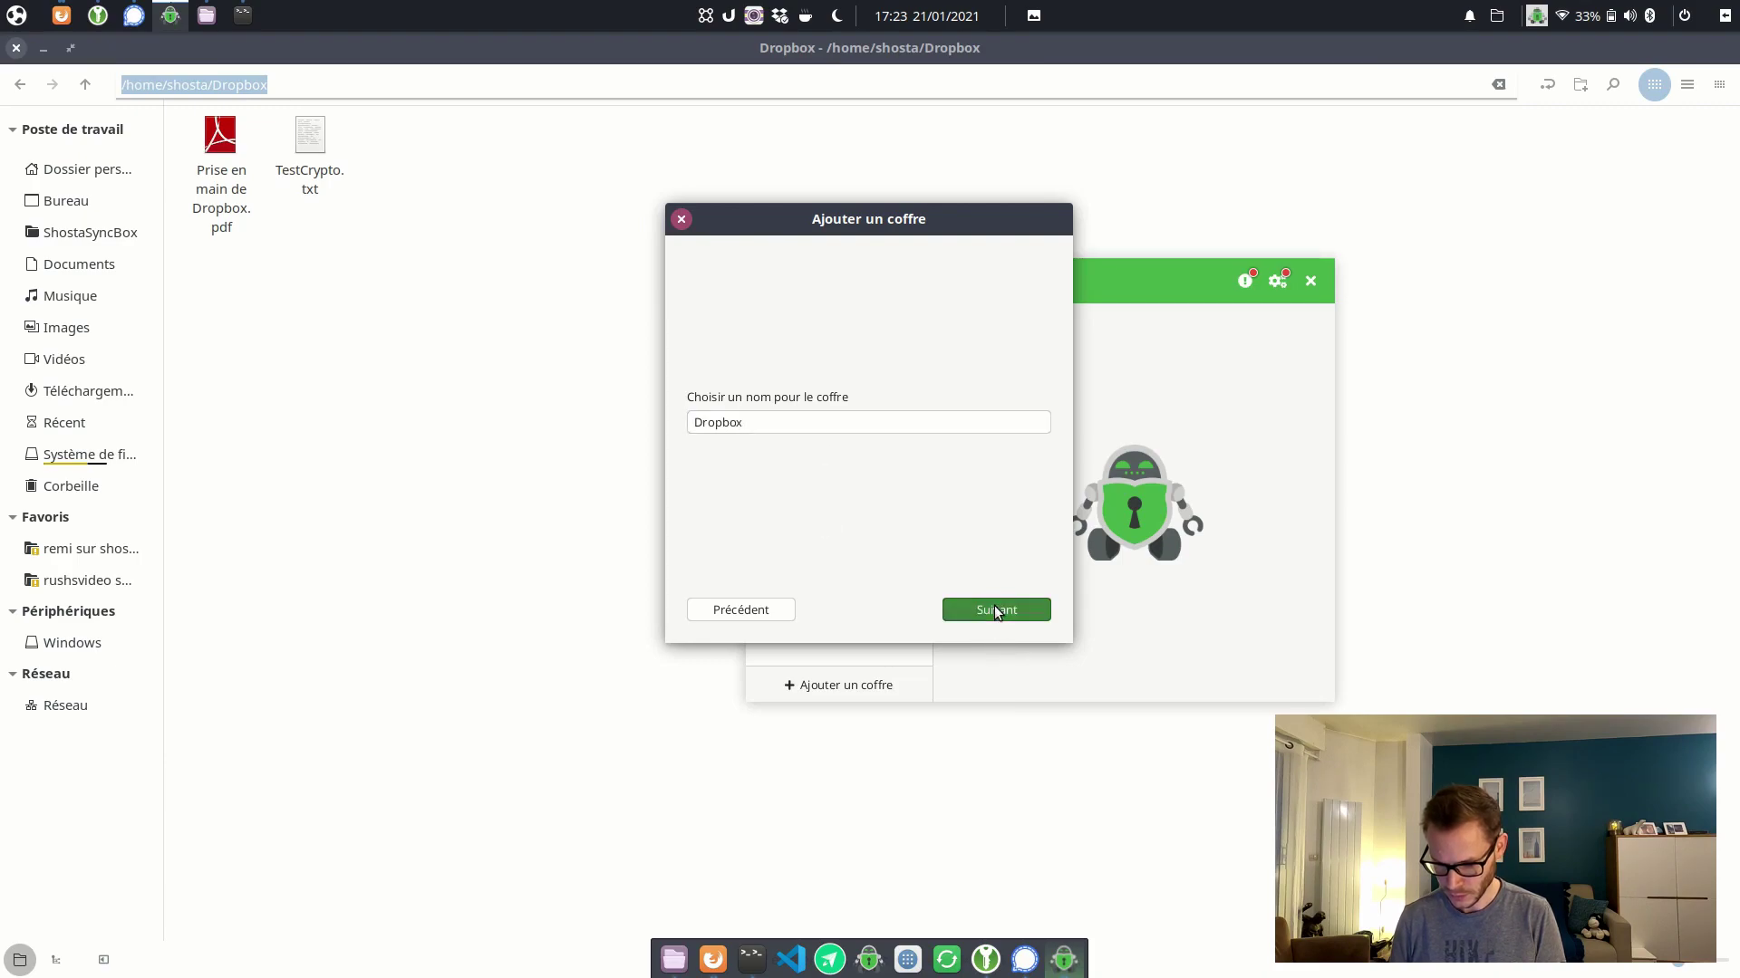
pyautogui.click(711, 369)
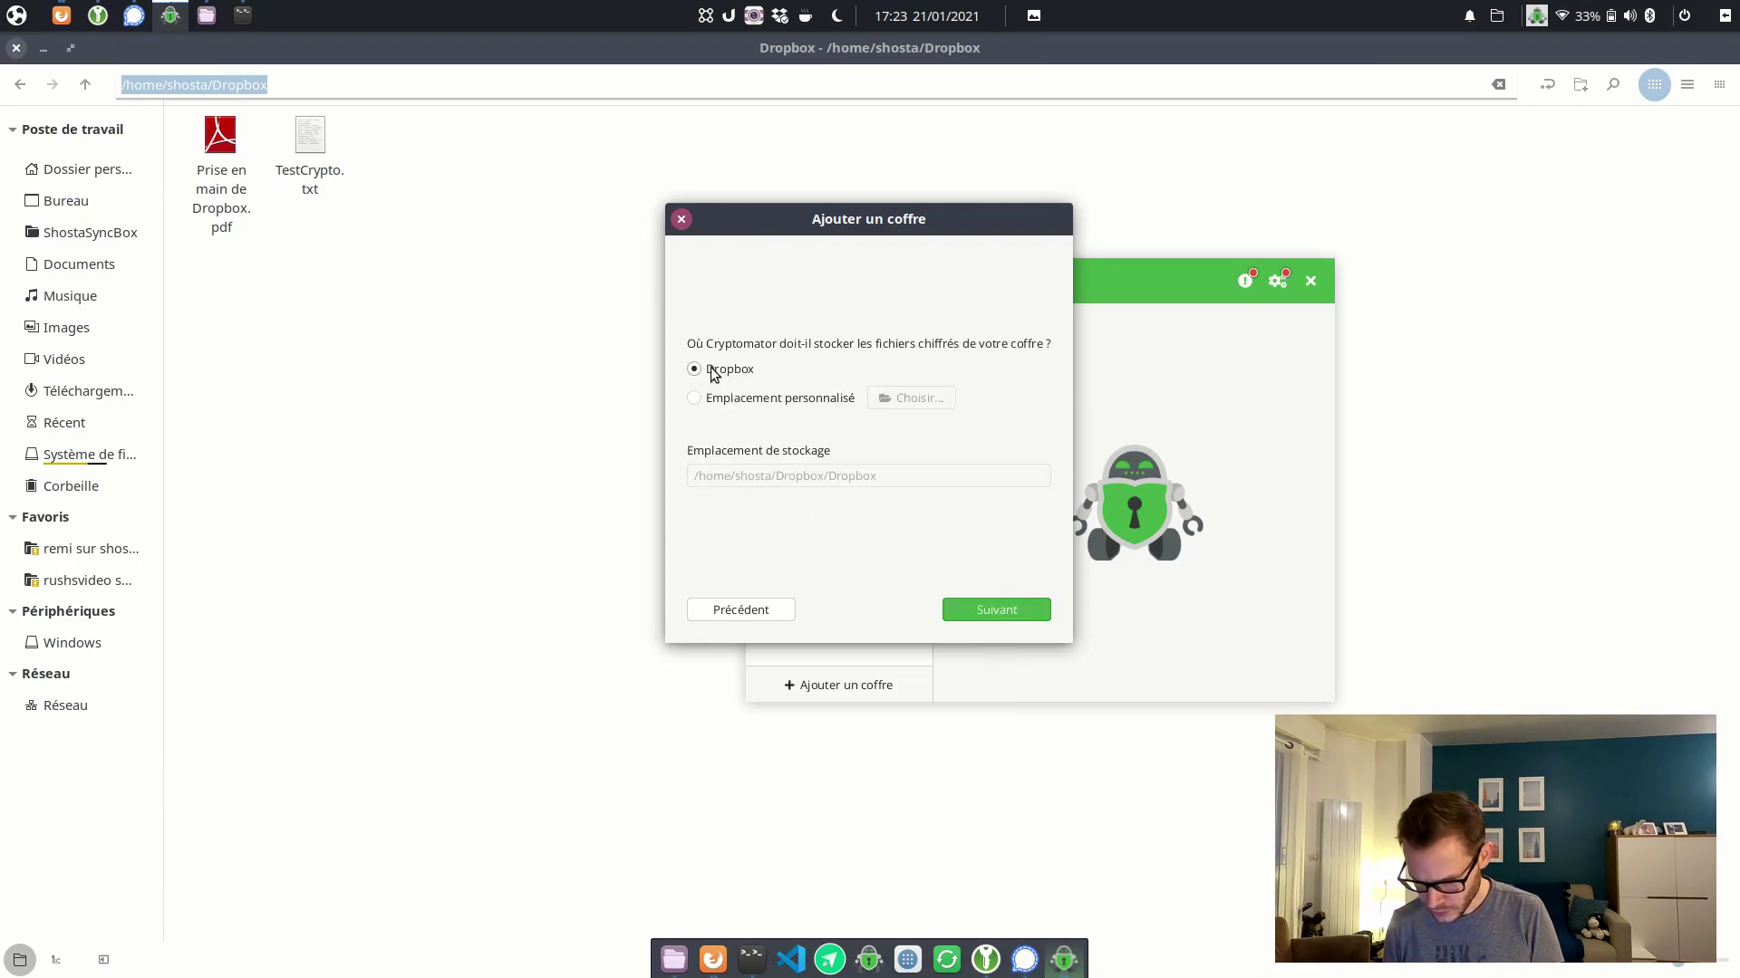
pyautogui.click(996, 610)
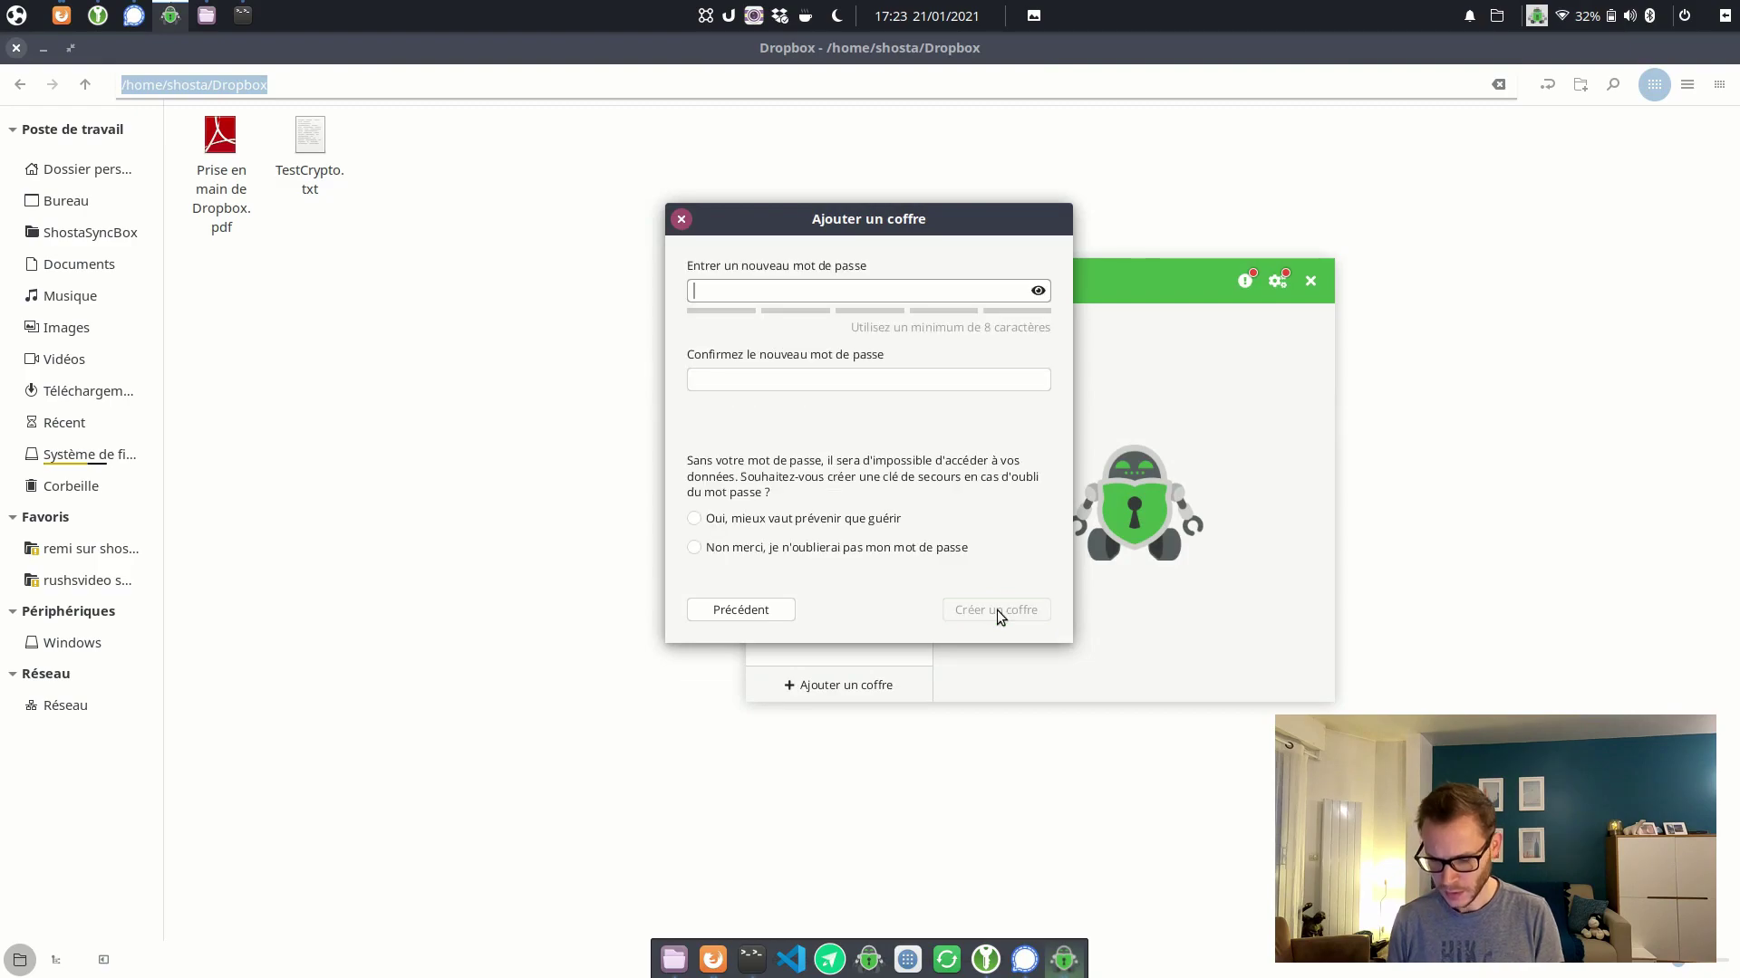
# Enter the new vault password and repeat it in the confirmation field.
pyautogui.click(781, 301)
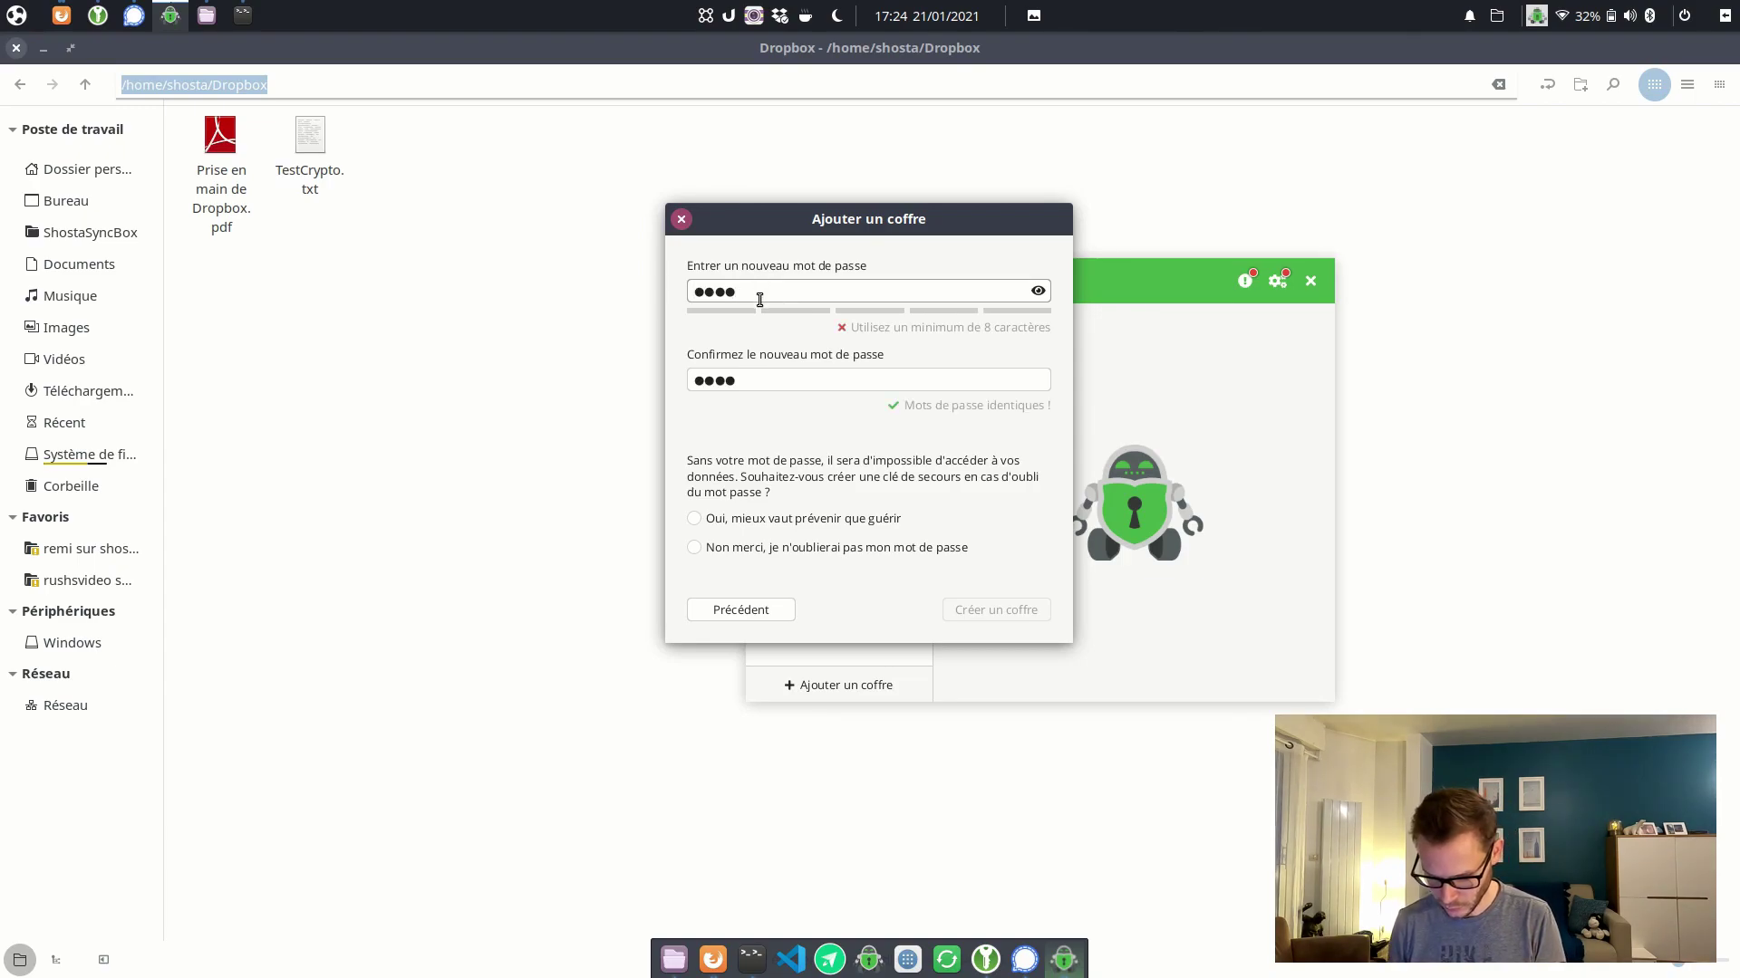
pyautogui.write('••••')
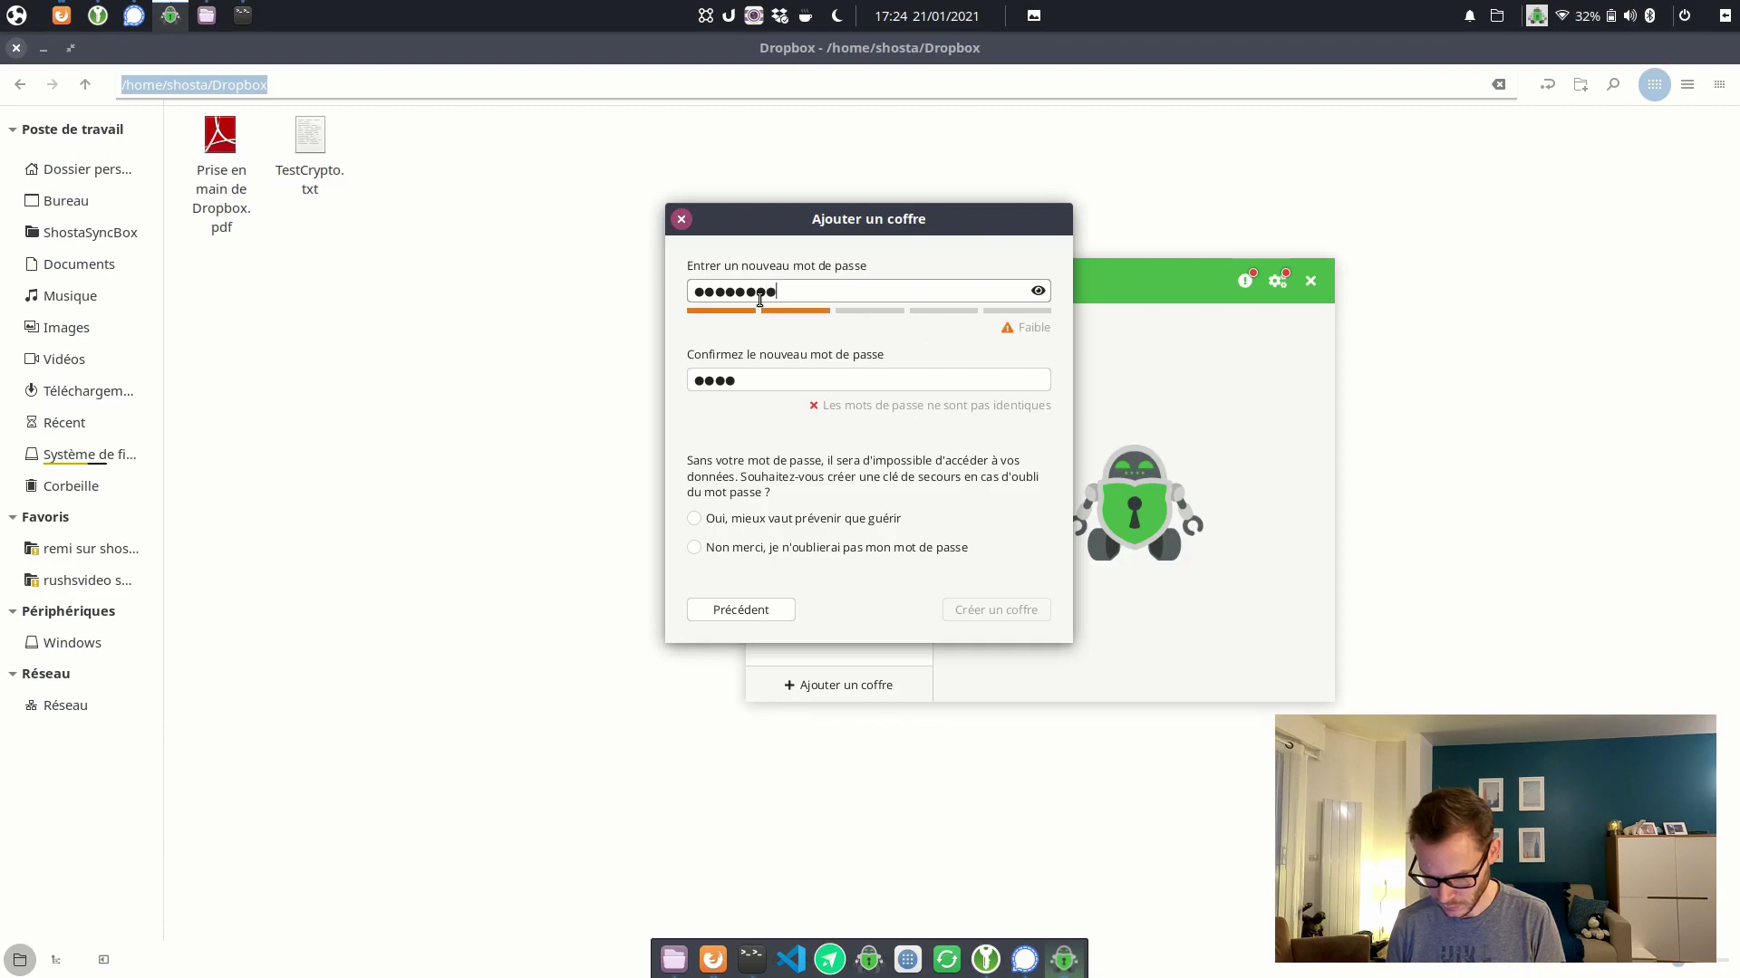
pyautogui.click(801, 371)
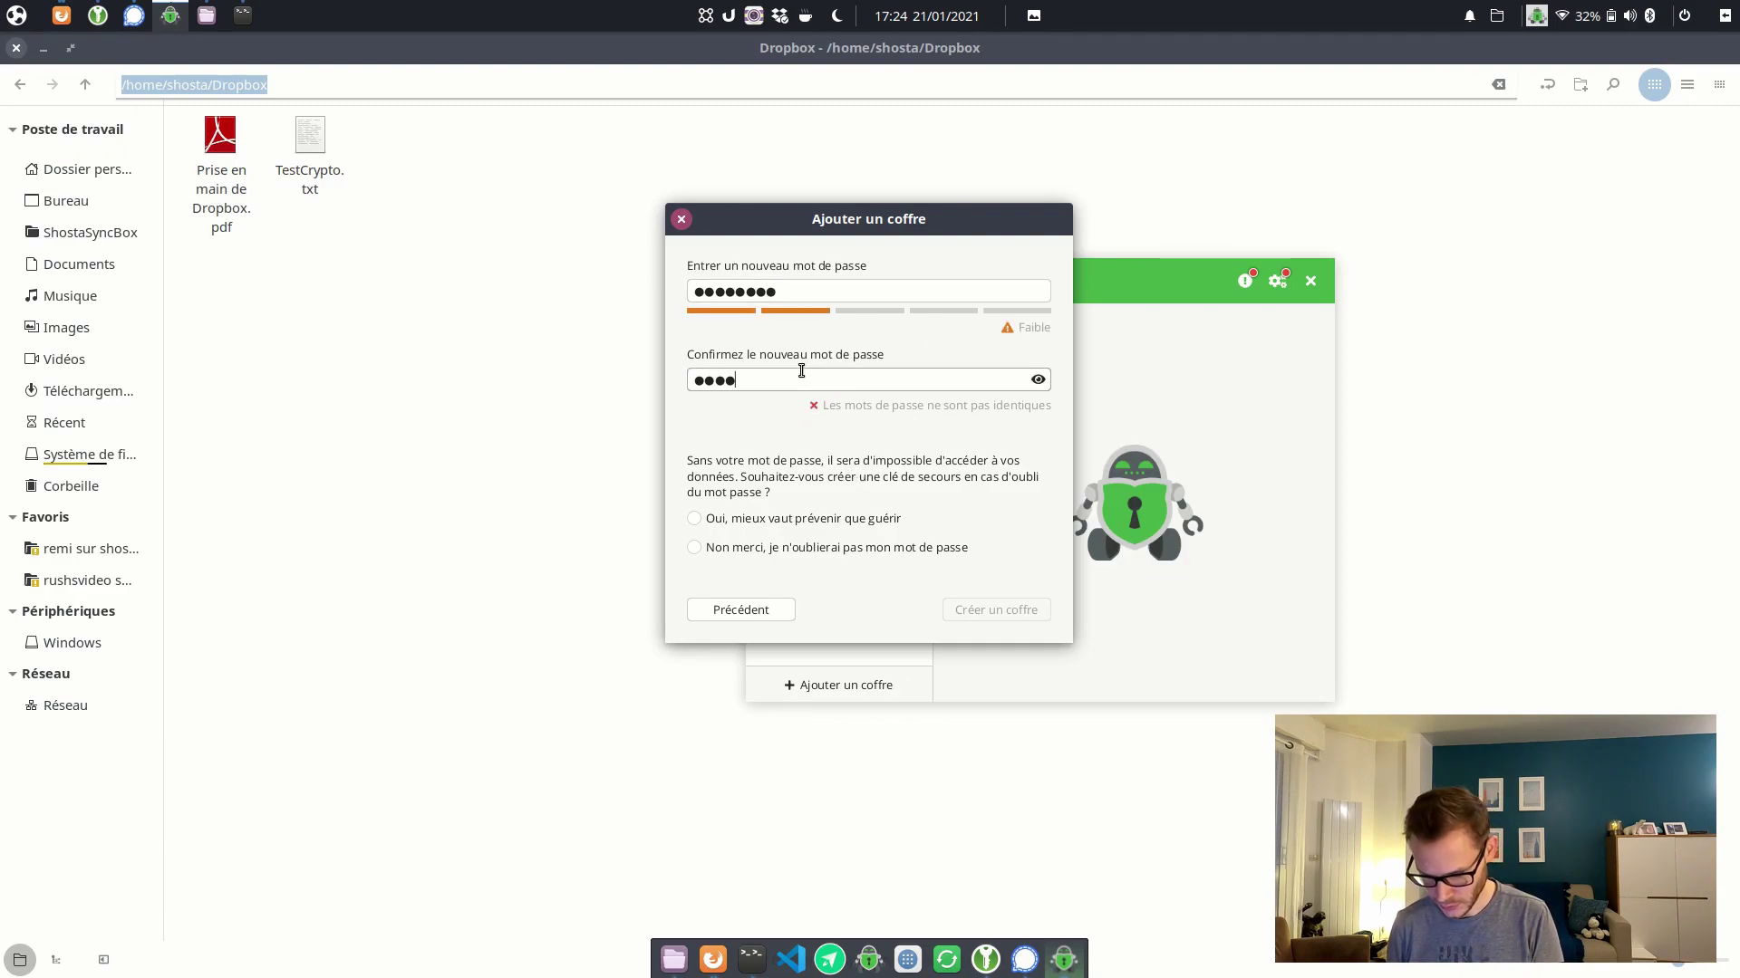
pyautogui.write('••••')
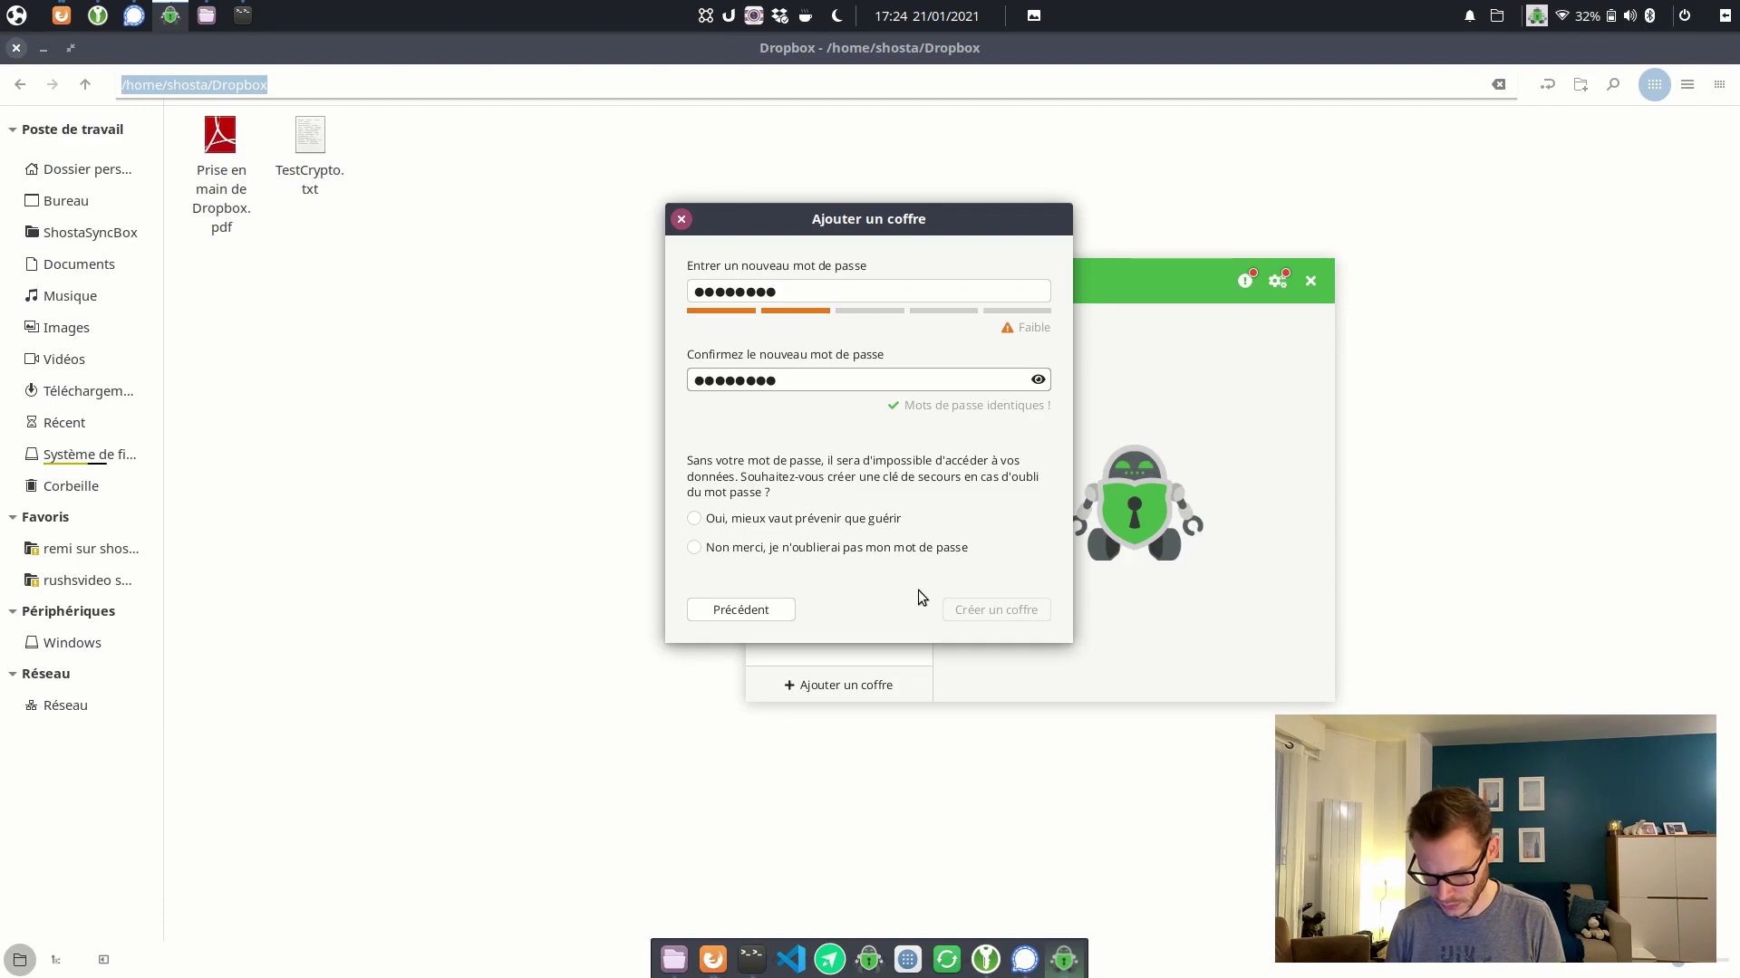
# Decline the recovery key, create the vault and finish the wizard without unlocking the vault.
pyautogui.click(804, 524)
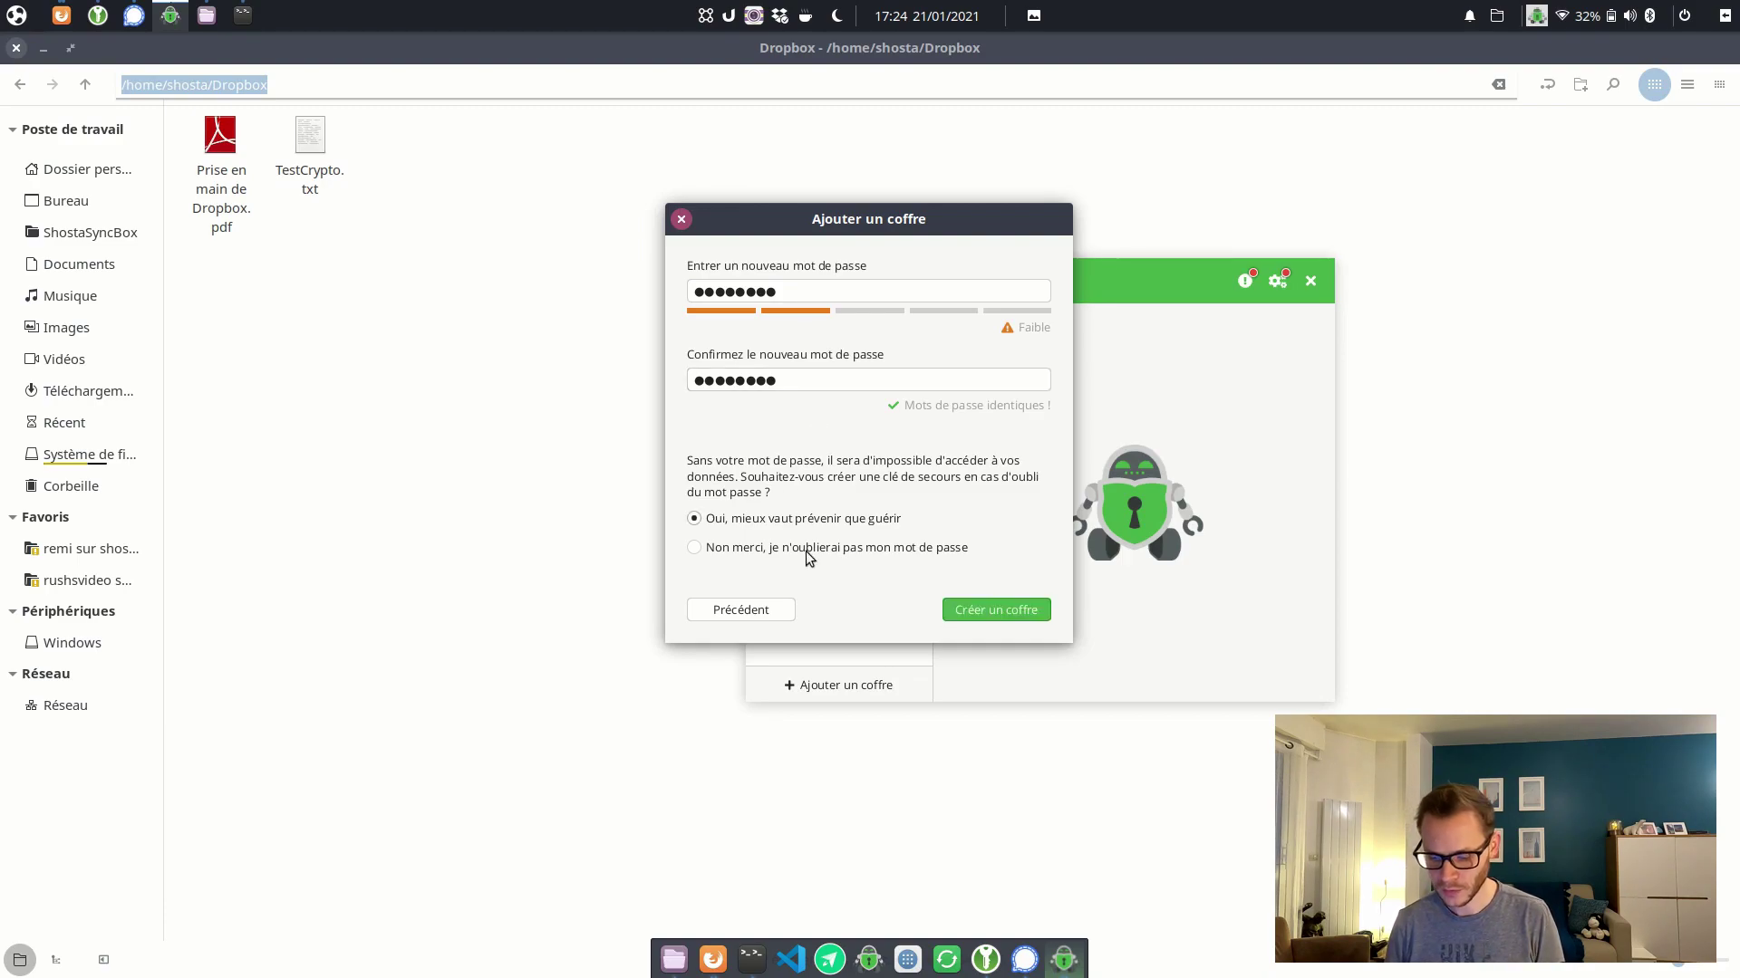
pyautogui.click(807, 549)
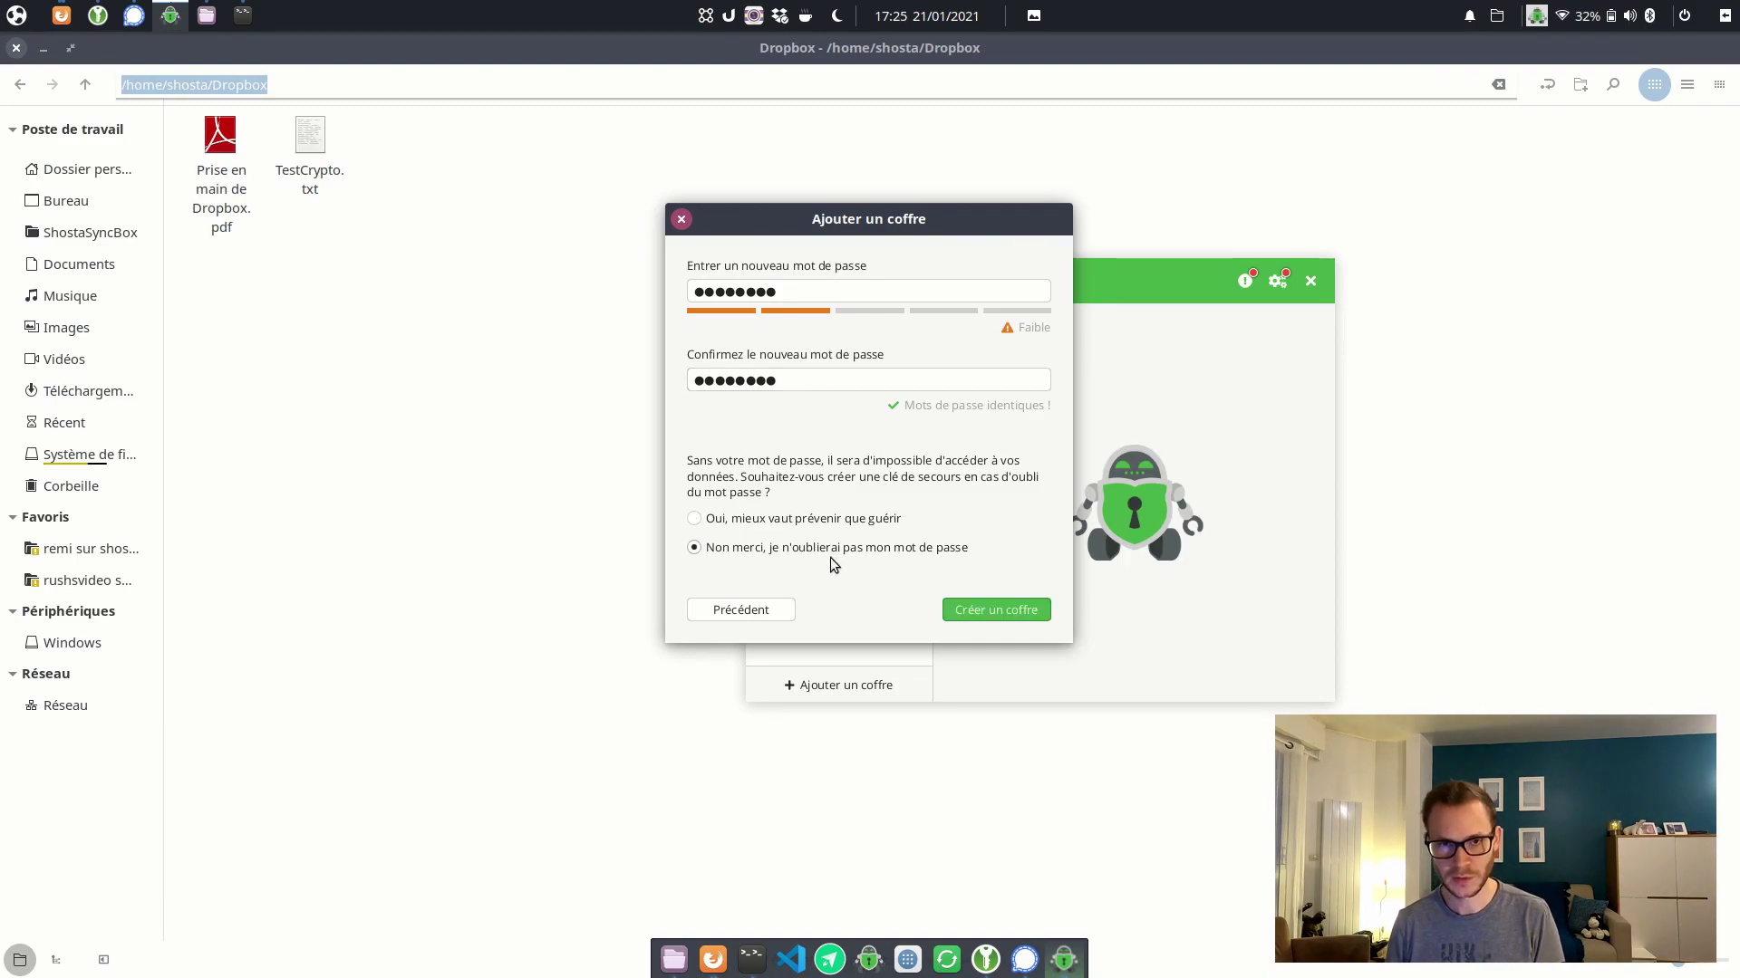
pyautogui.click(985, 607)
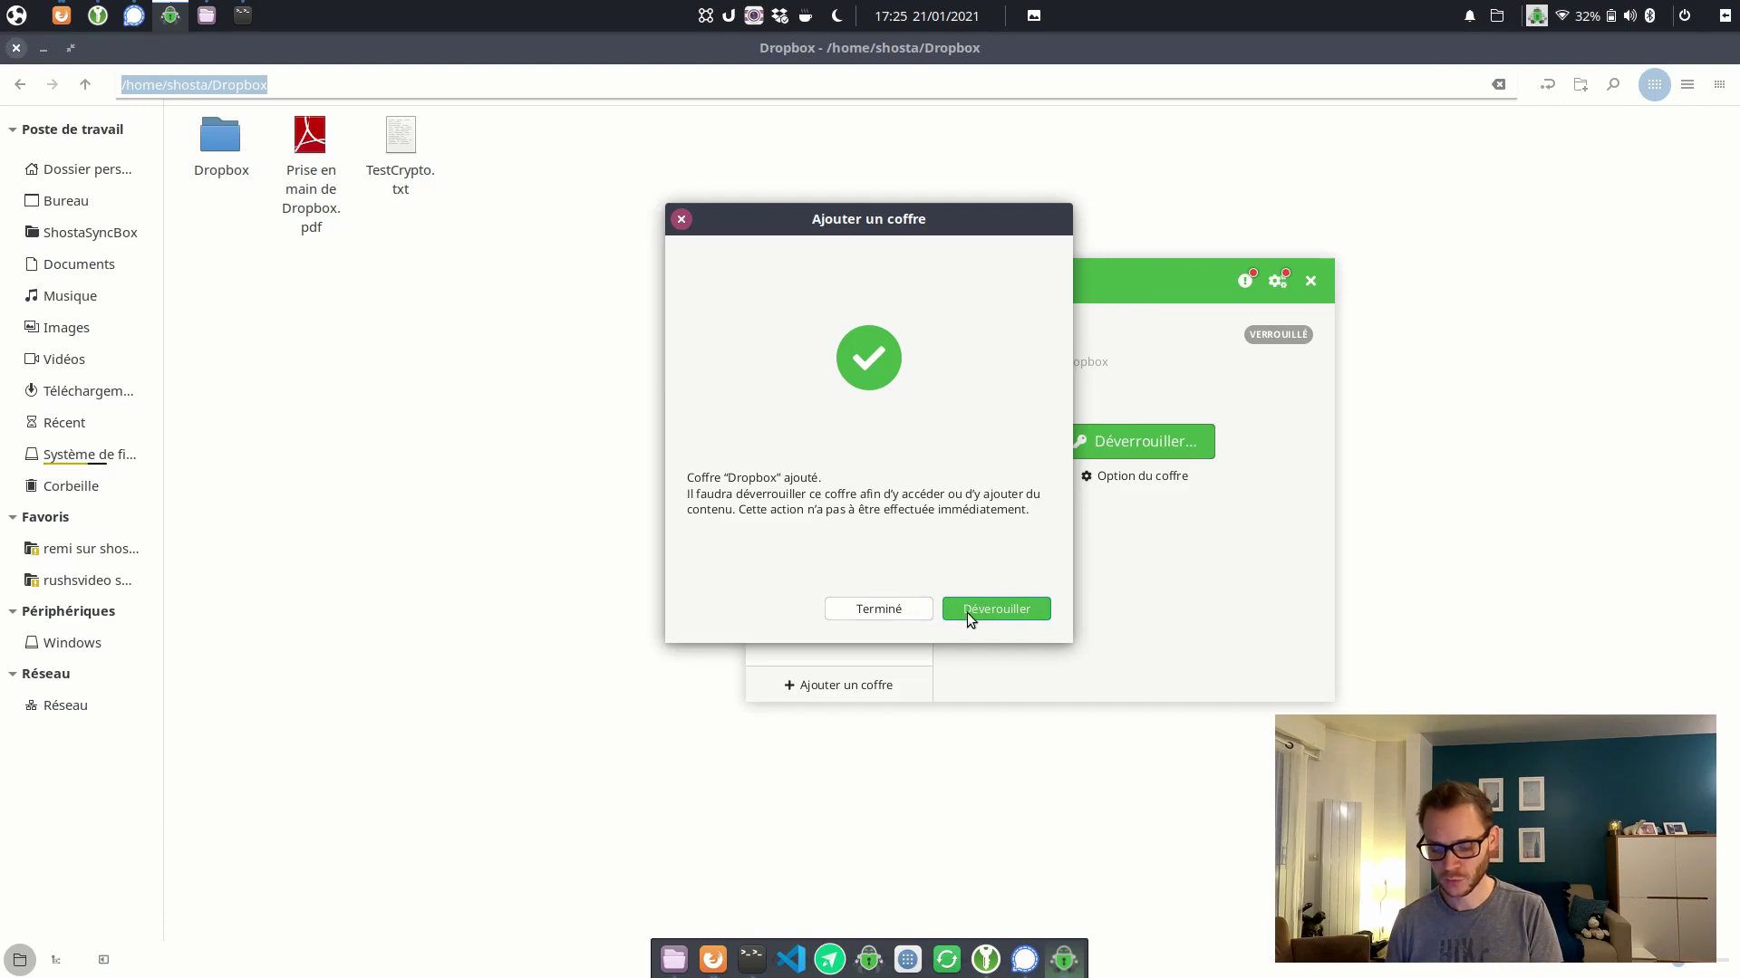
pyautogui.click(897, 607)
# Open the new Dropbox vault folder in the file manager and examine its masterkey backup and IMPORTANT.rtf files.
pyautogui.click(661, 409)
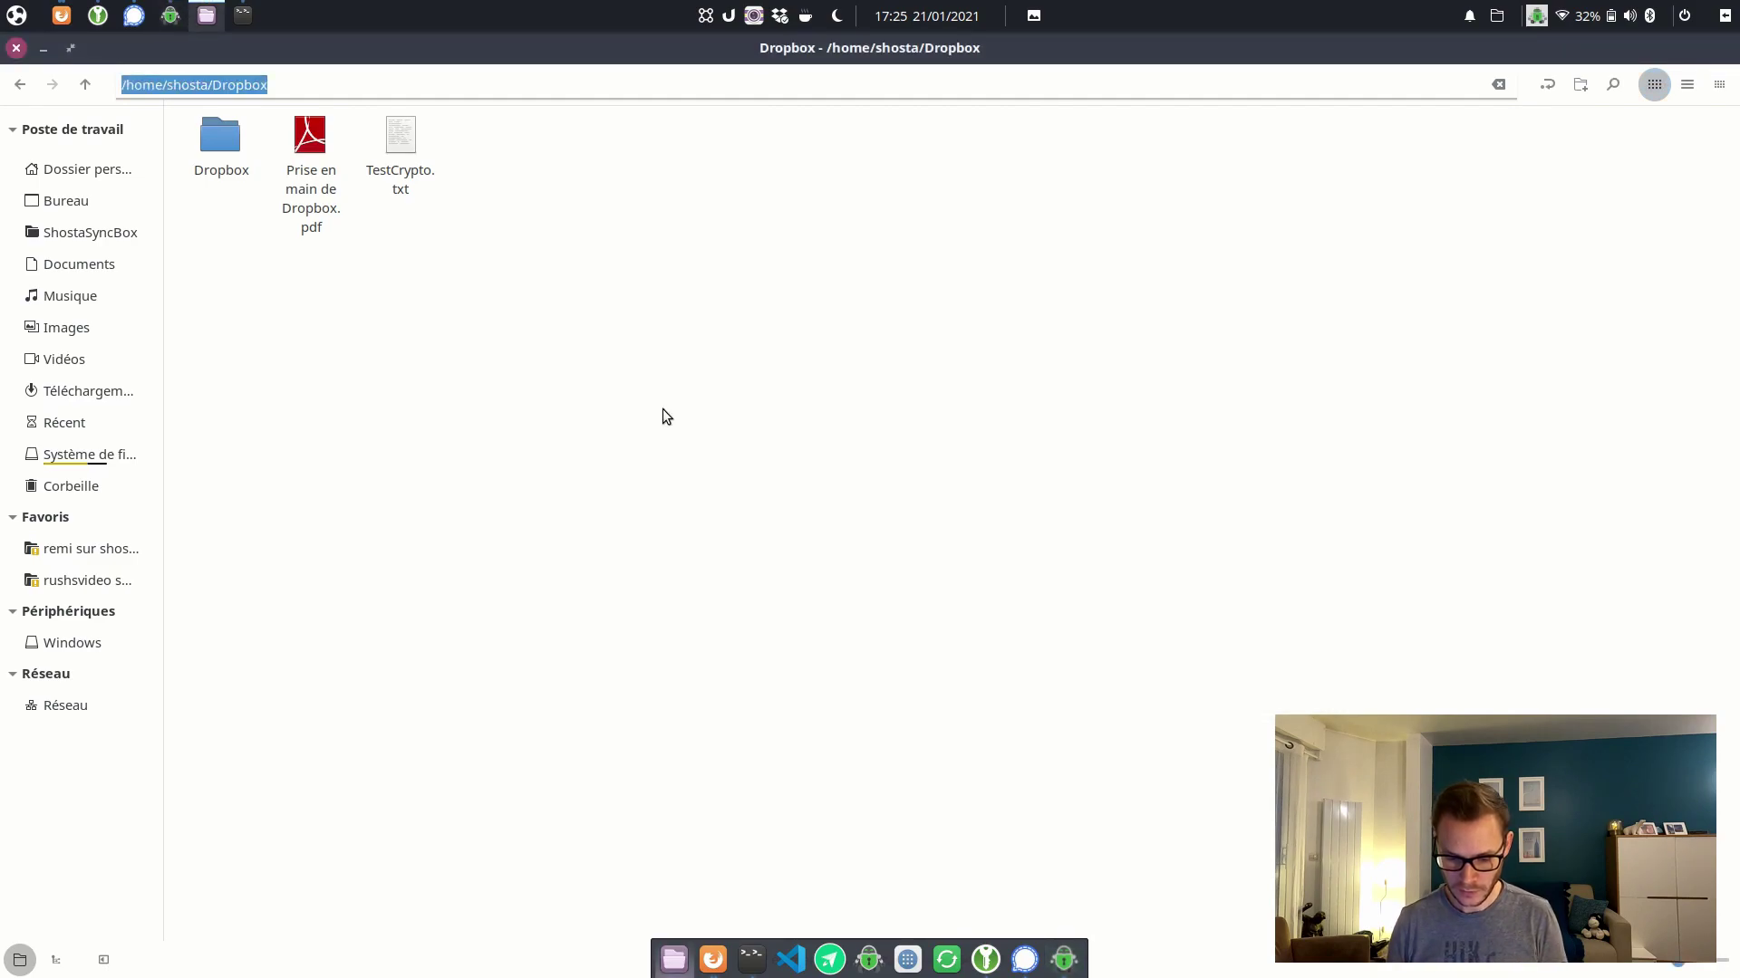
pyautogui.click(225, 146)
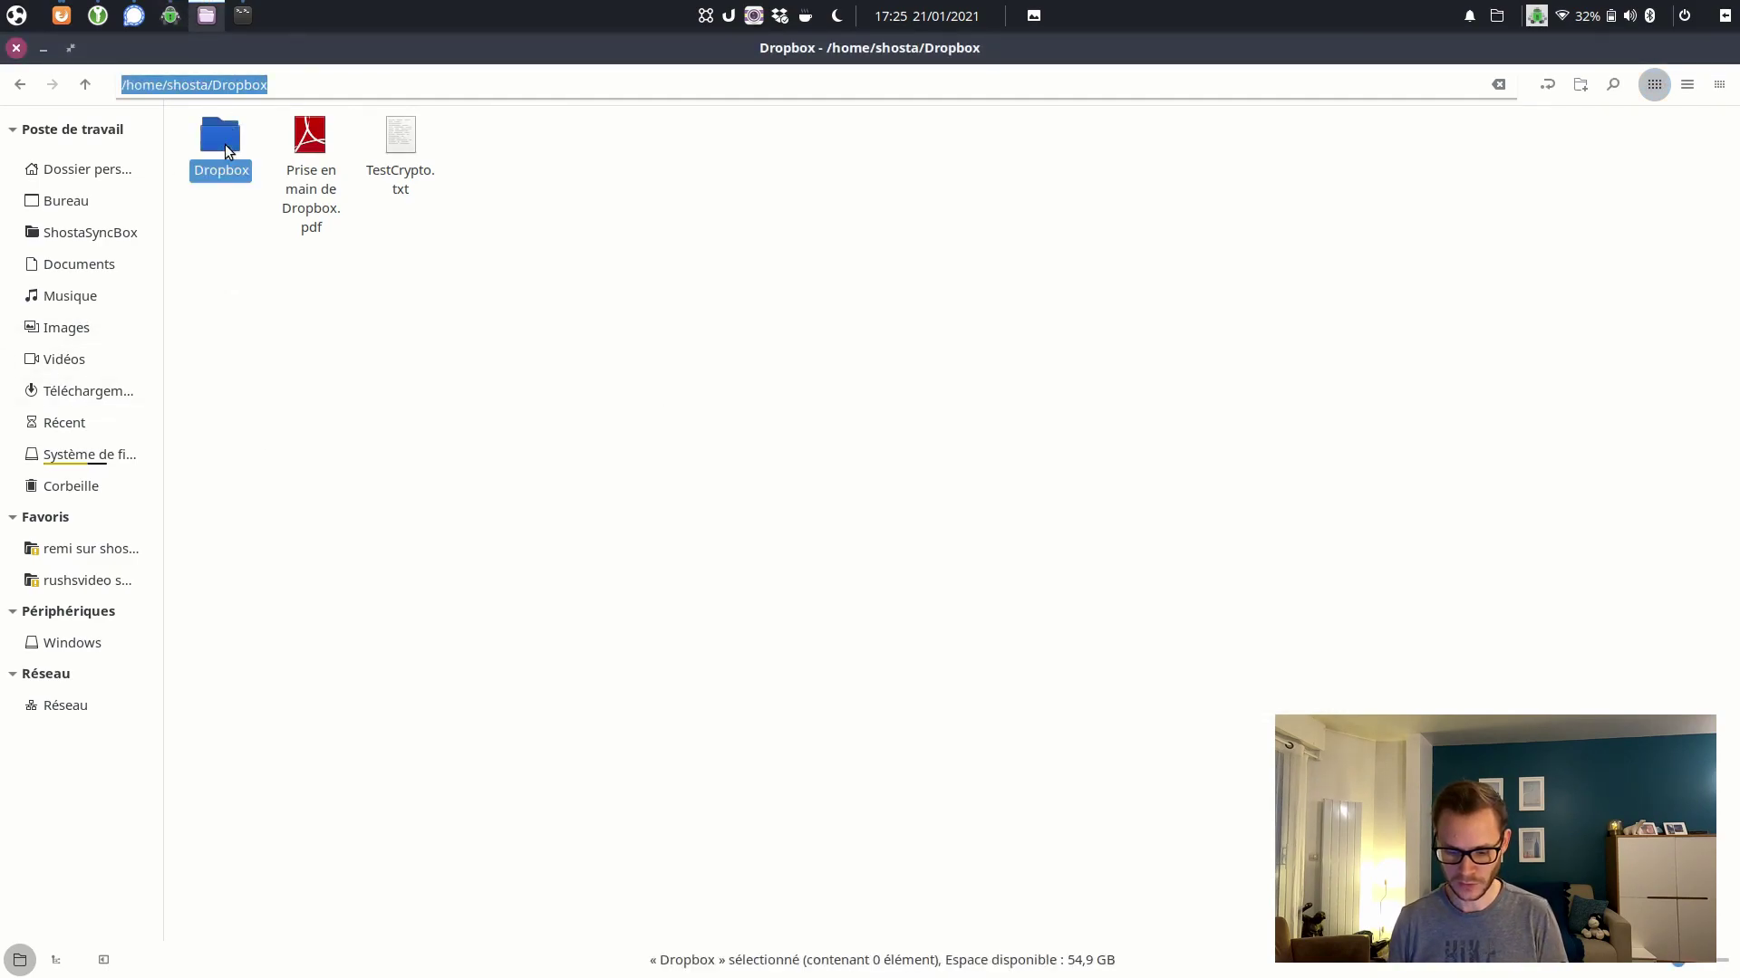
pyautogui.doubleClick(226, 146)
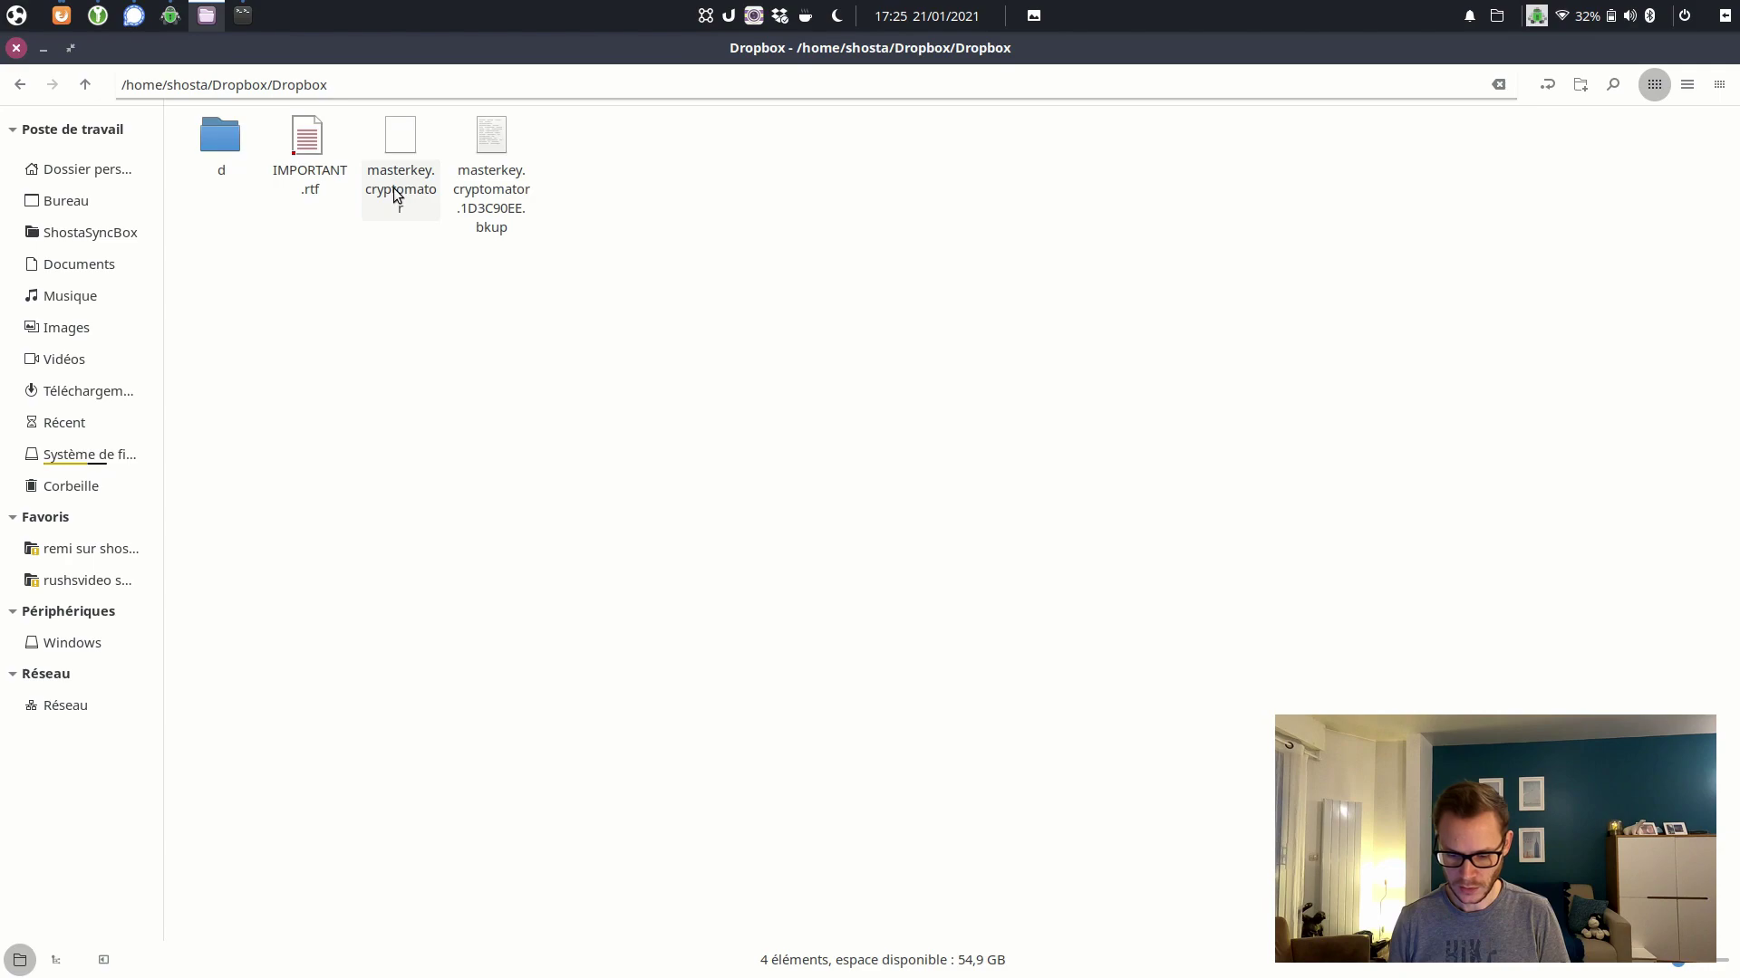
pyautogui.click(490, 141)
pyautogui.click(305, 143)
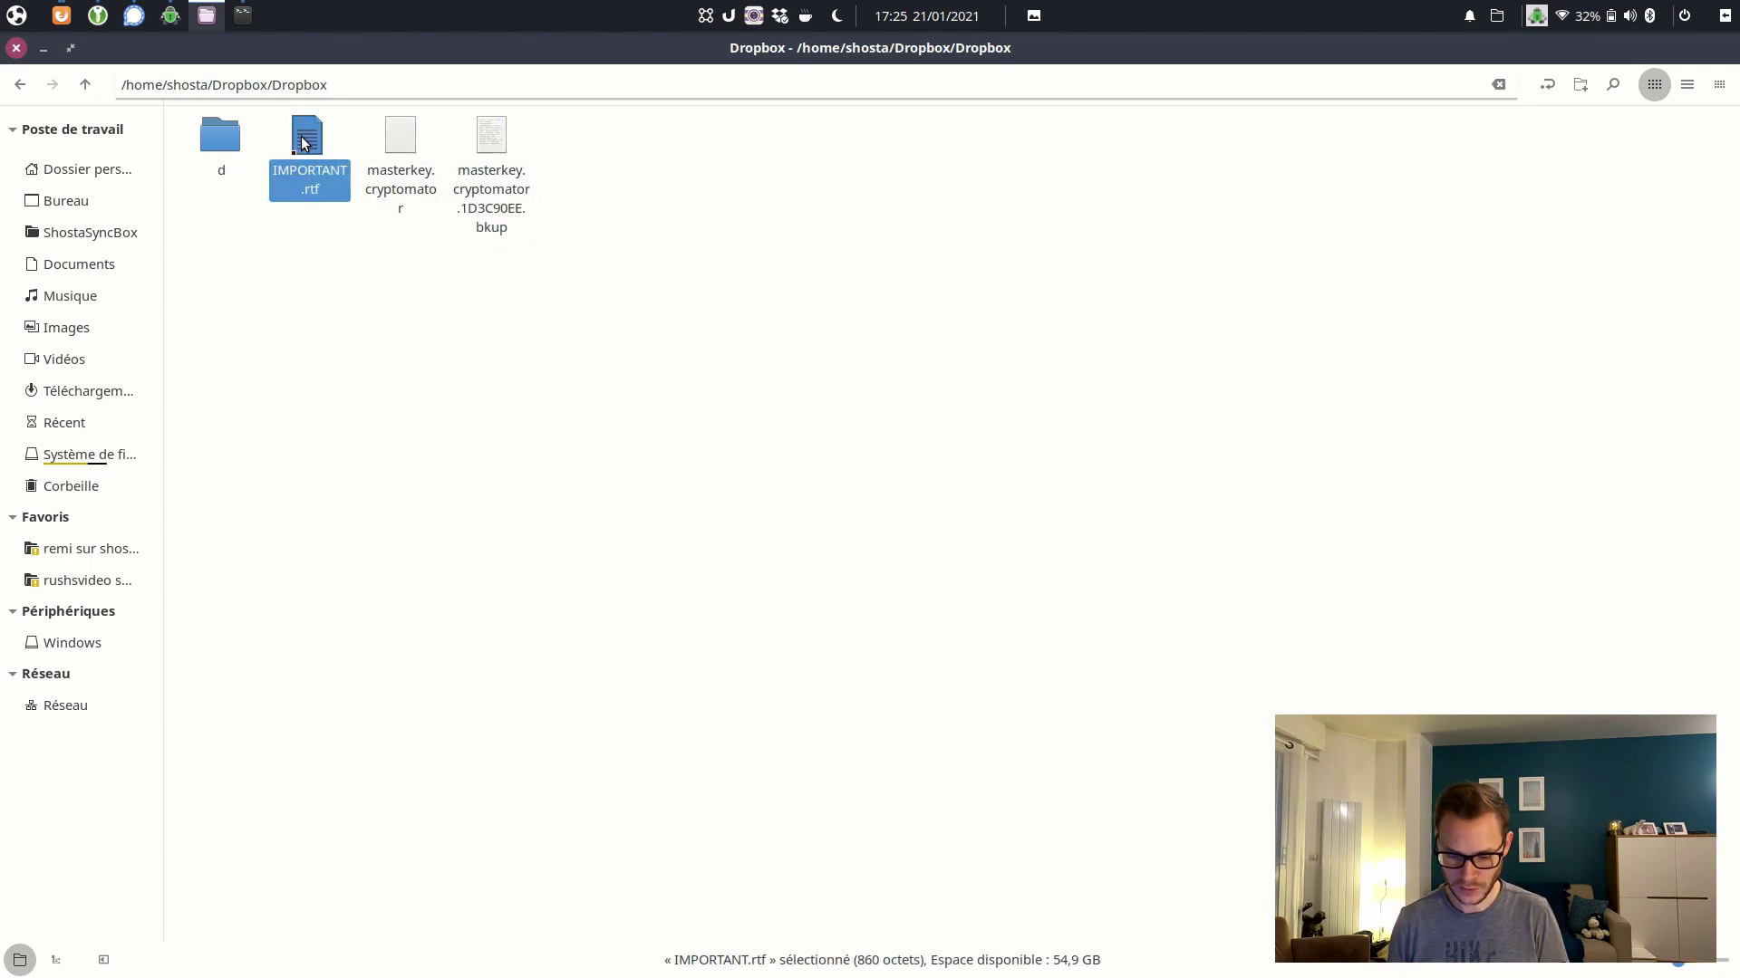
# Look inside the vault's d folder, and return to the top-level Dropbox folder.
pyautogui.doubleClick(218, 145)
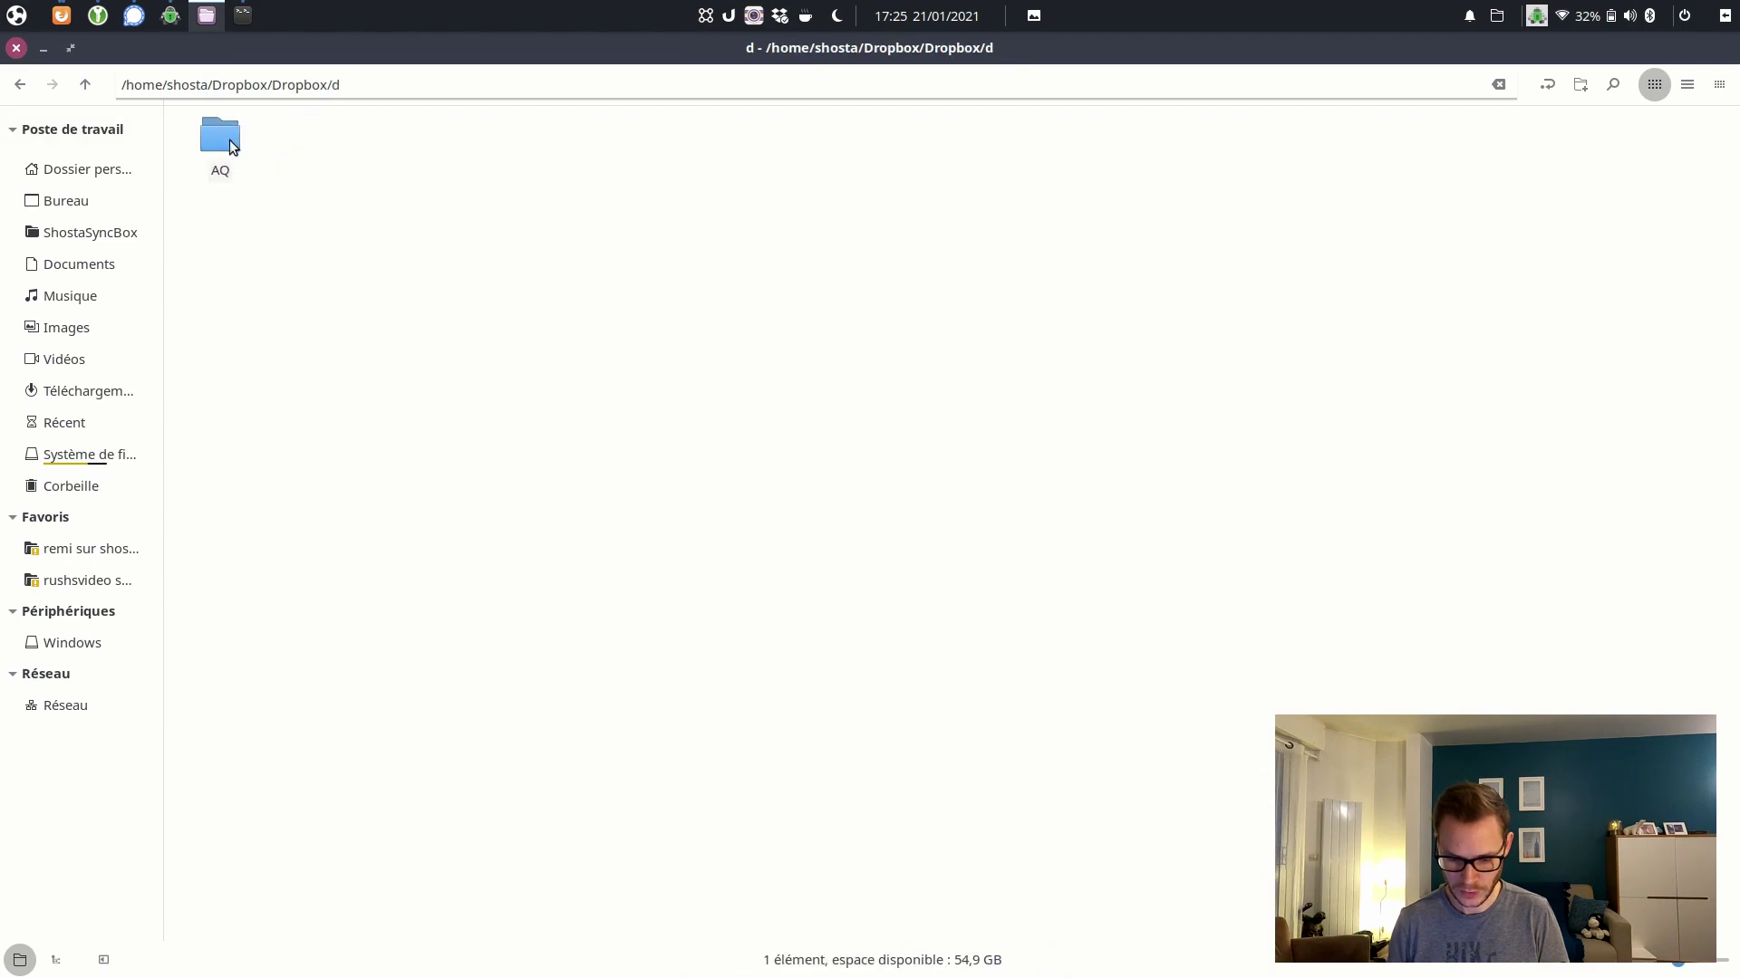
pyautogui.click(84, 84)
pyautogui.click(85, 84)
# Switch to Cryptomator, unlock the Dropbox vault by entering its password, and reveal the vault in the file manager.
pyautogui.hotkey('alt', 'Tab')
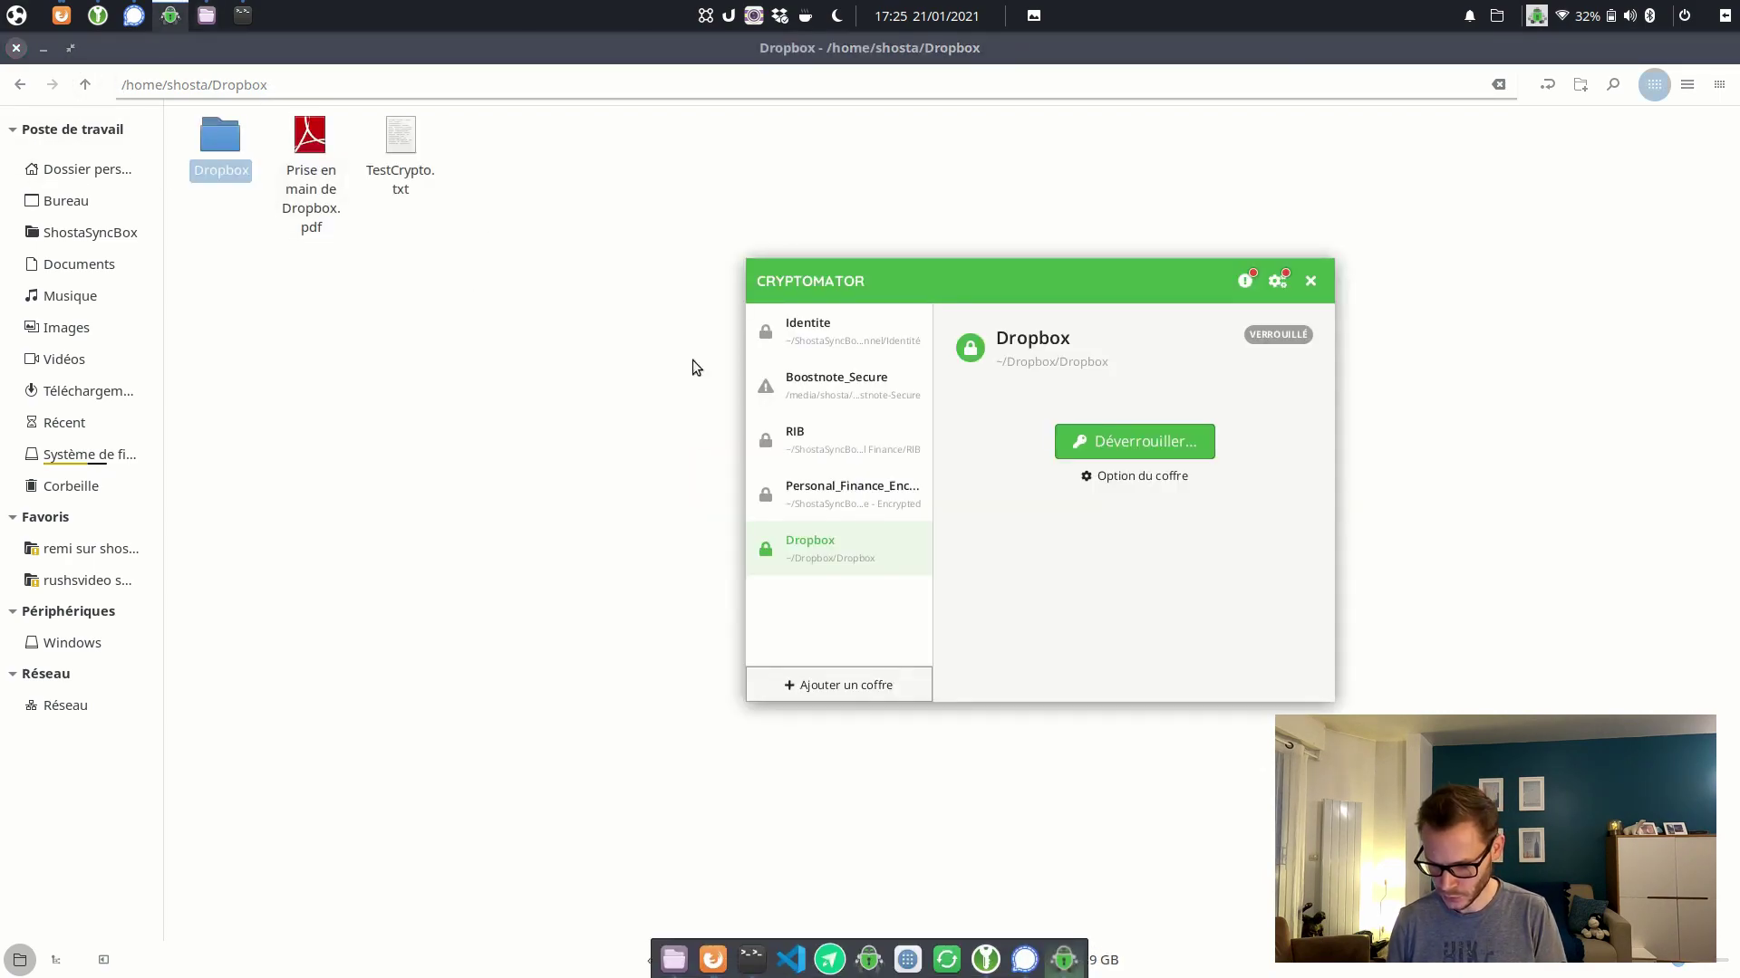
pyautogui.click(1126, 448)
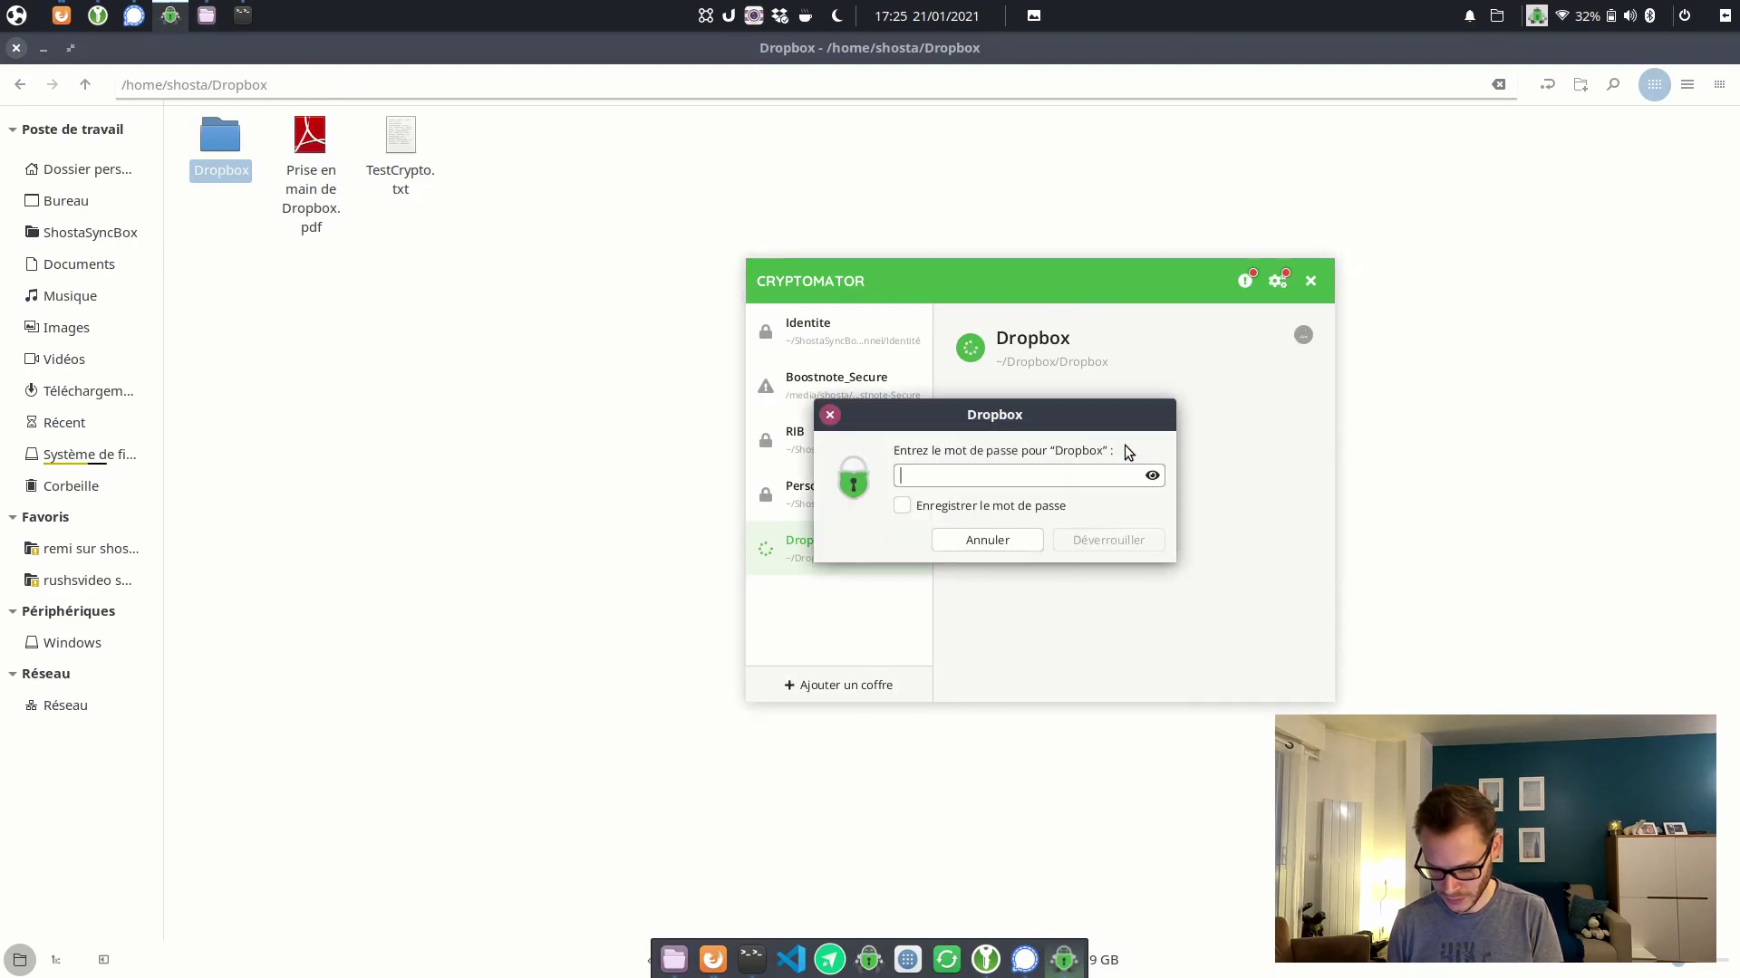
pyautogui.write('••••••••')
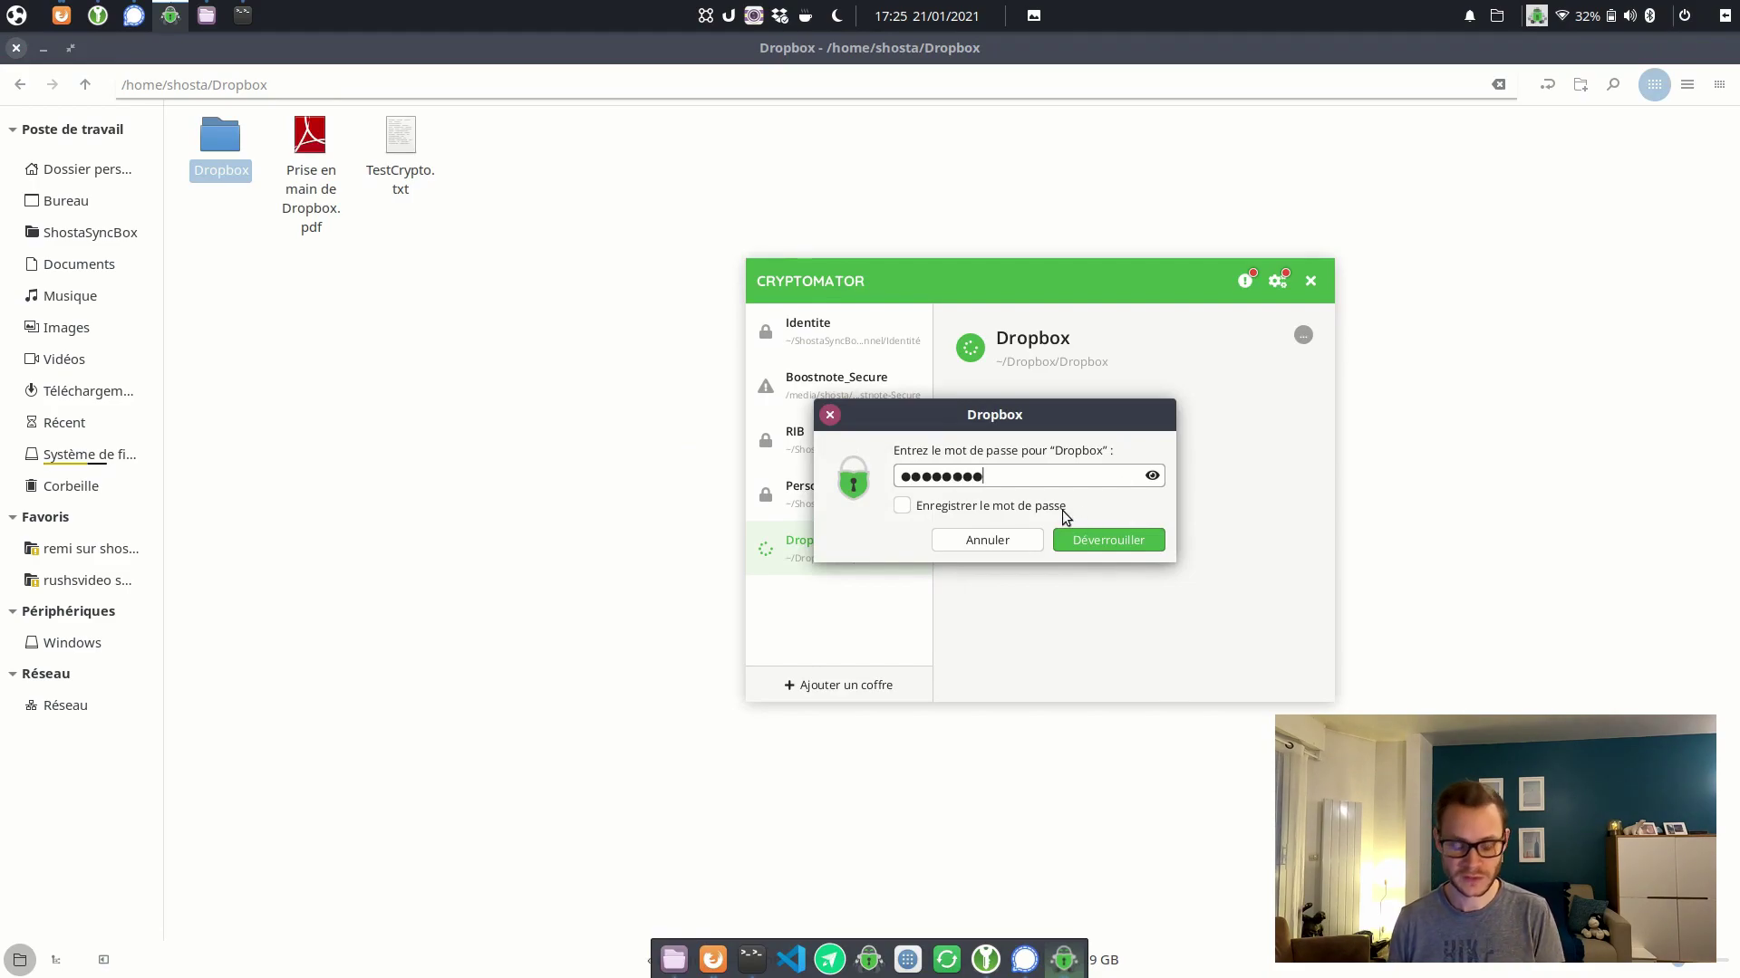
pyautogui.click(1111, 541)
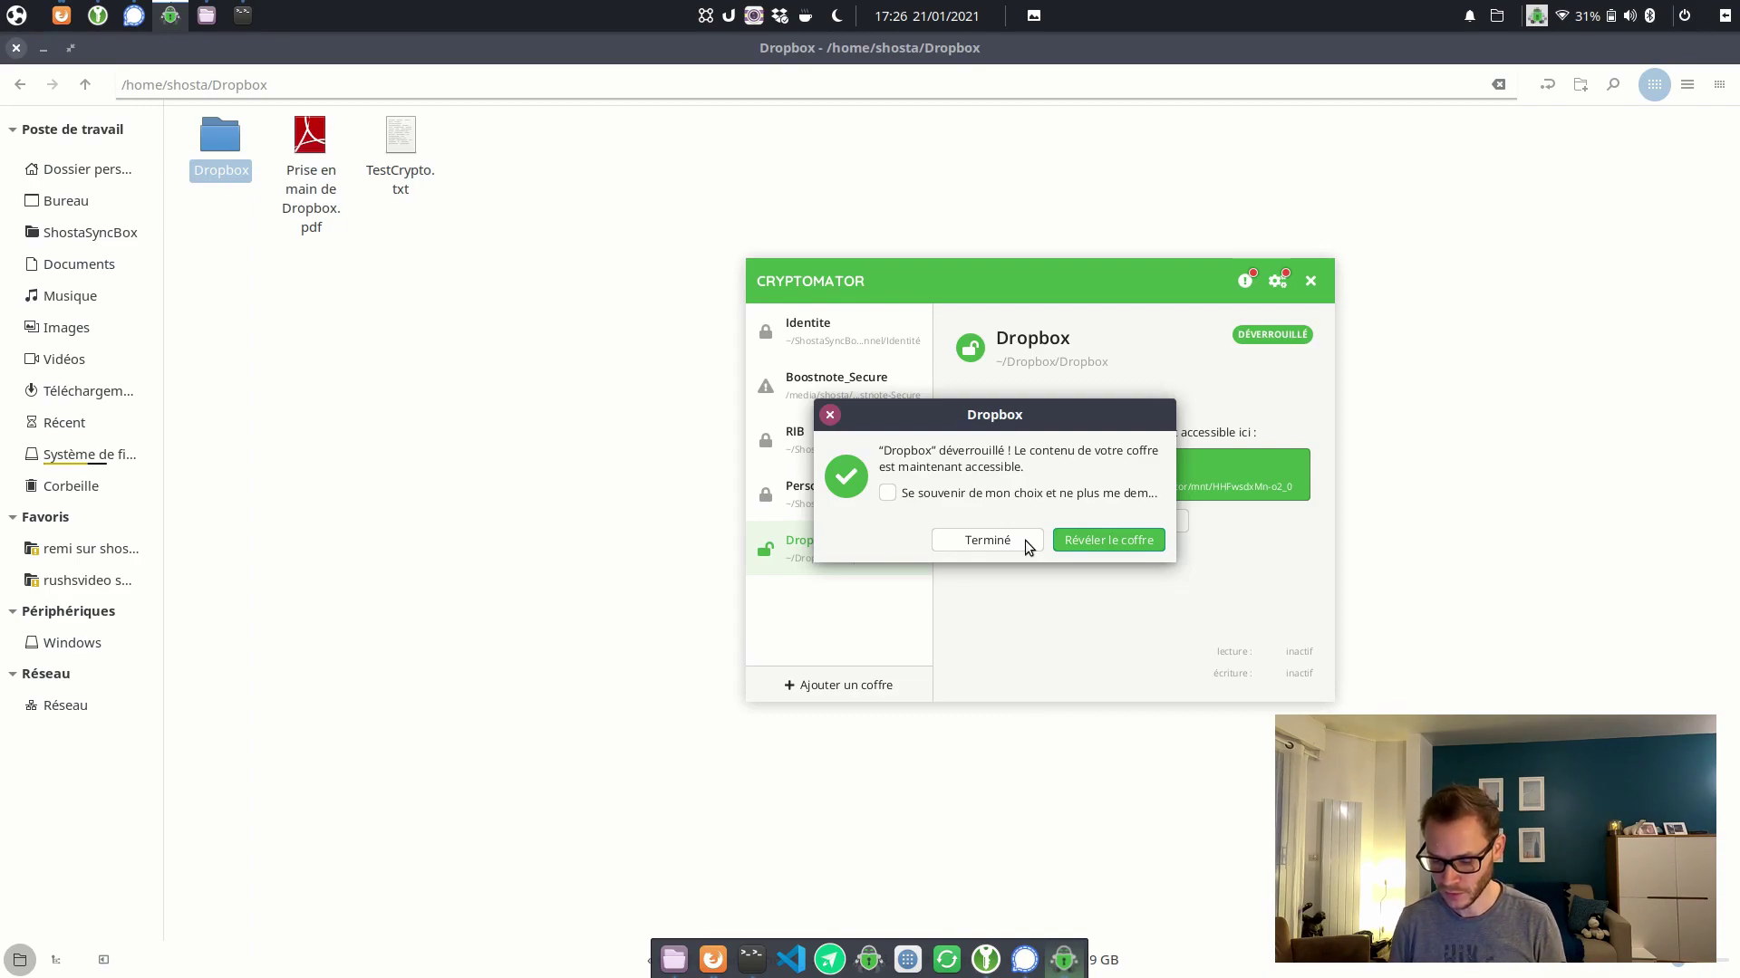
pyautogui.click(1111, 540)
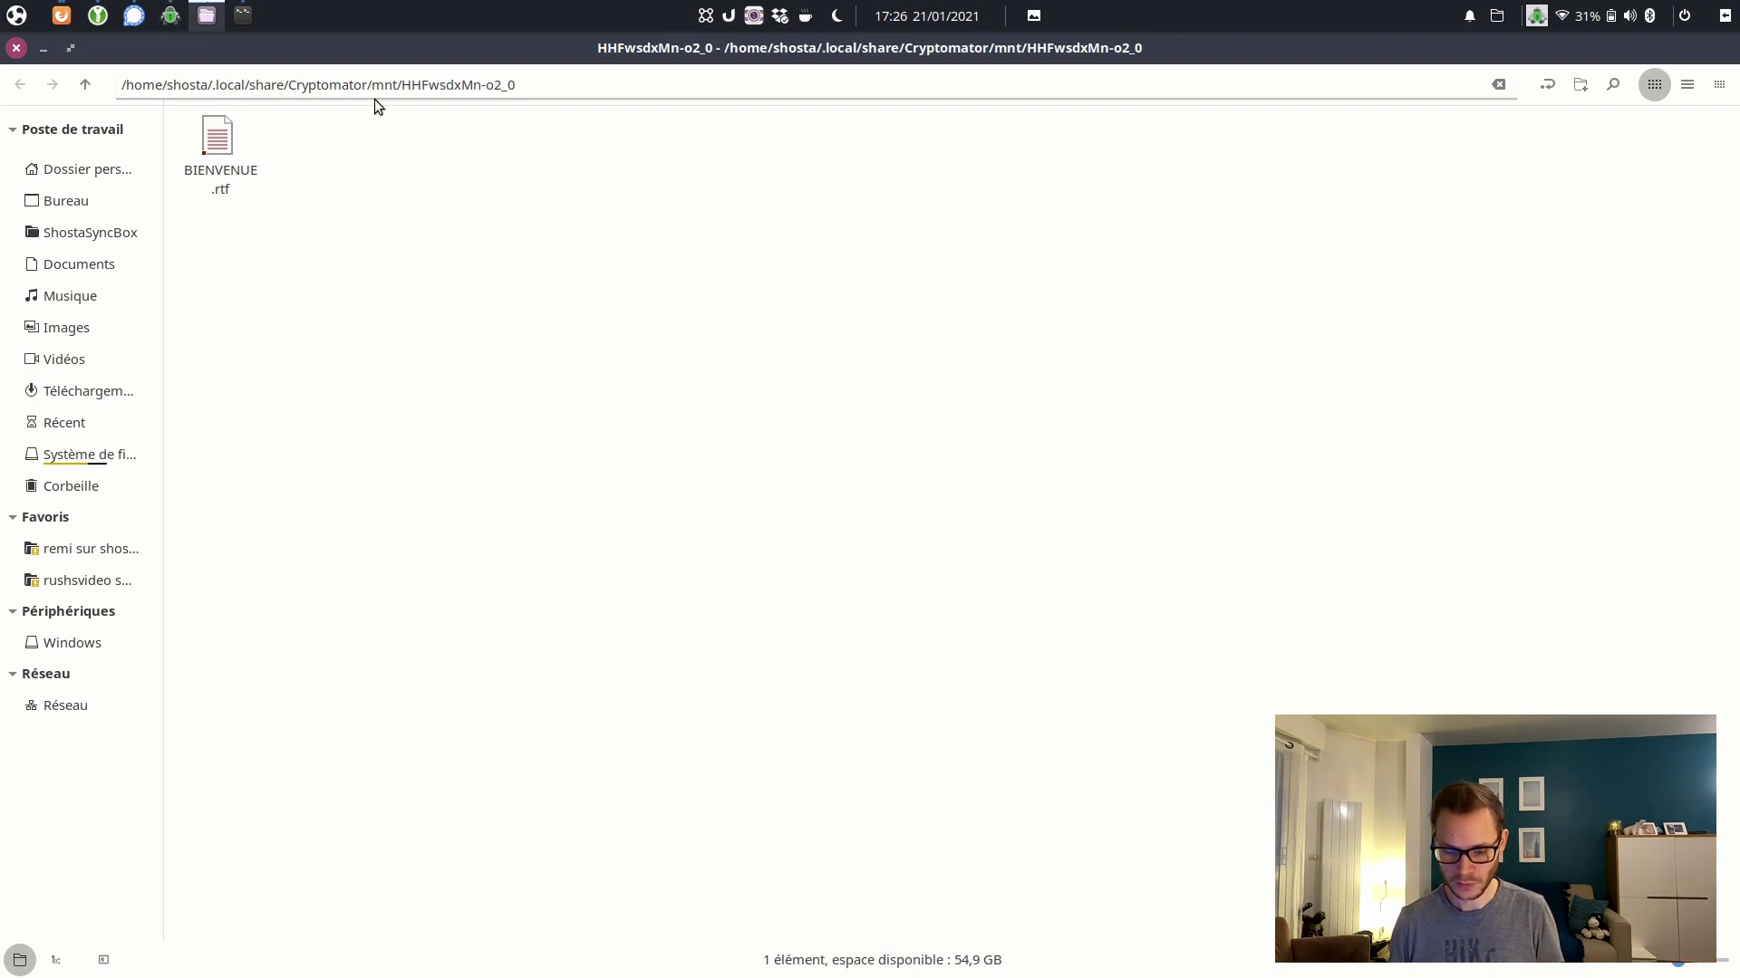
# Create a new folder beside BIENVENUE.rtf in the unlocked vault, keeping its default name.
pyautogui.click(228, 139)
pyautogui.click(464, 247)
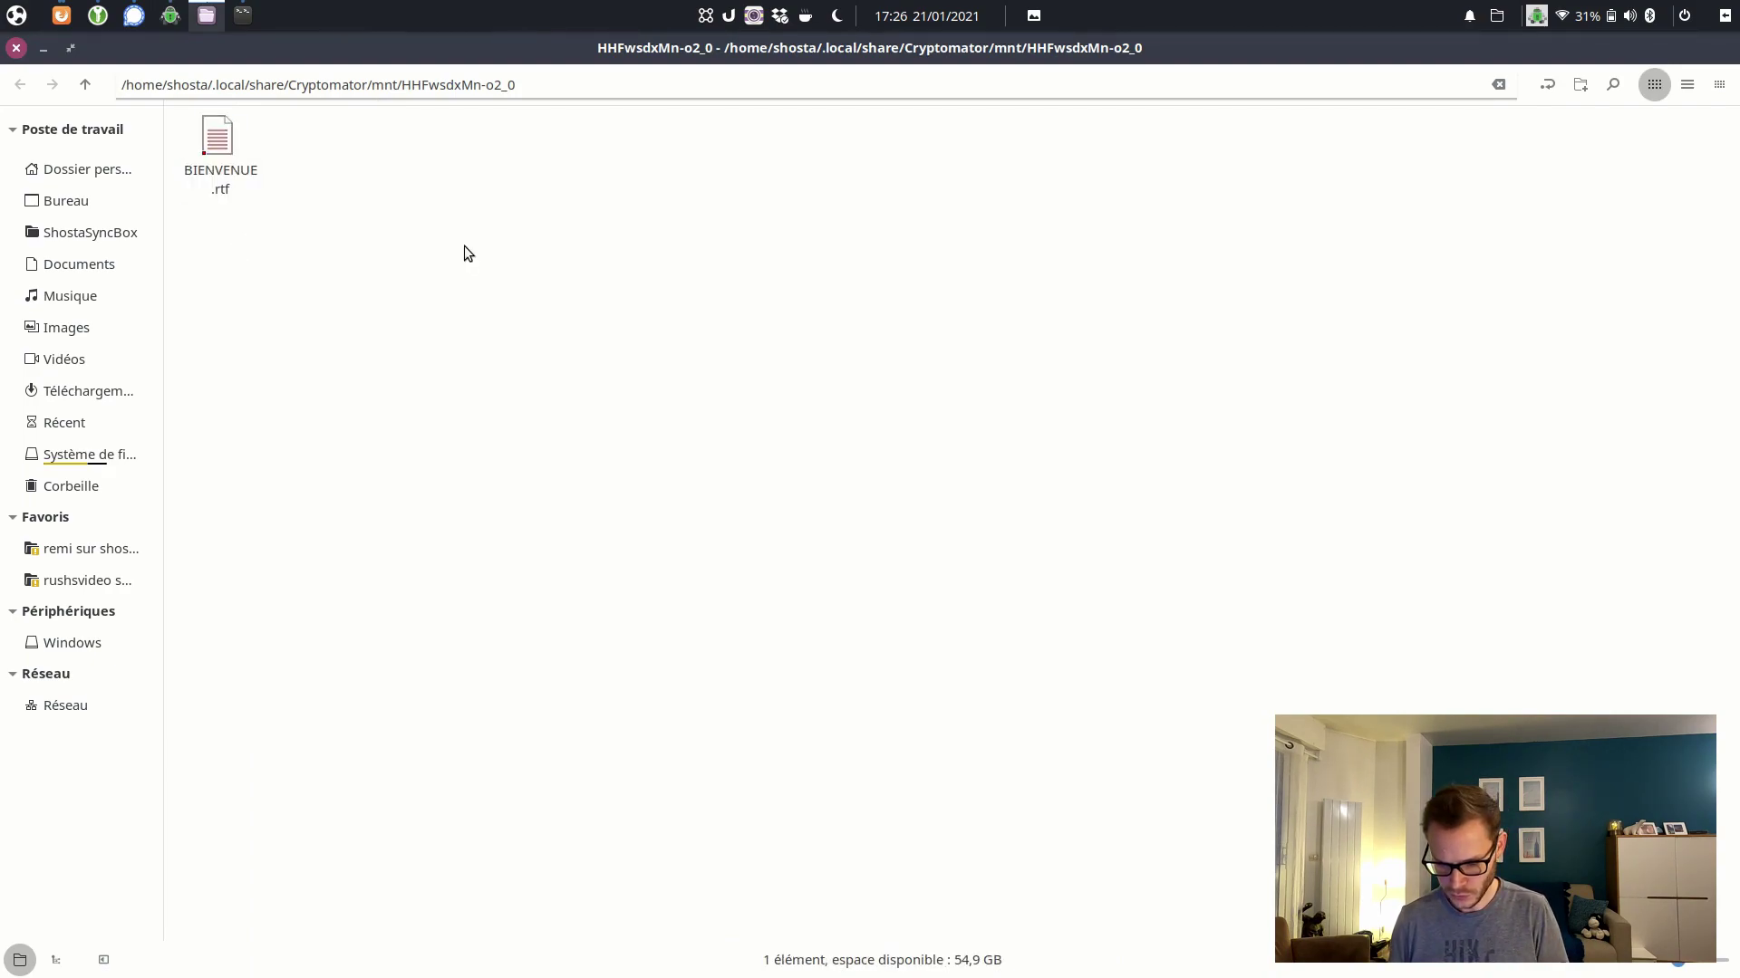
pyautogui.rightClick(463, 247)
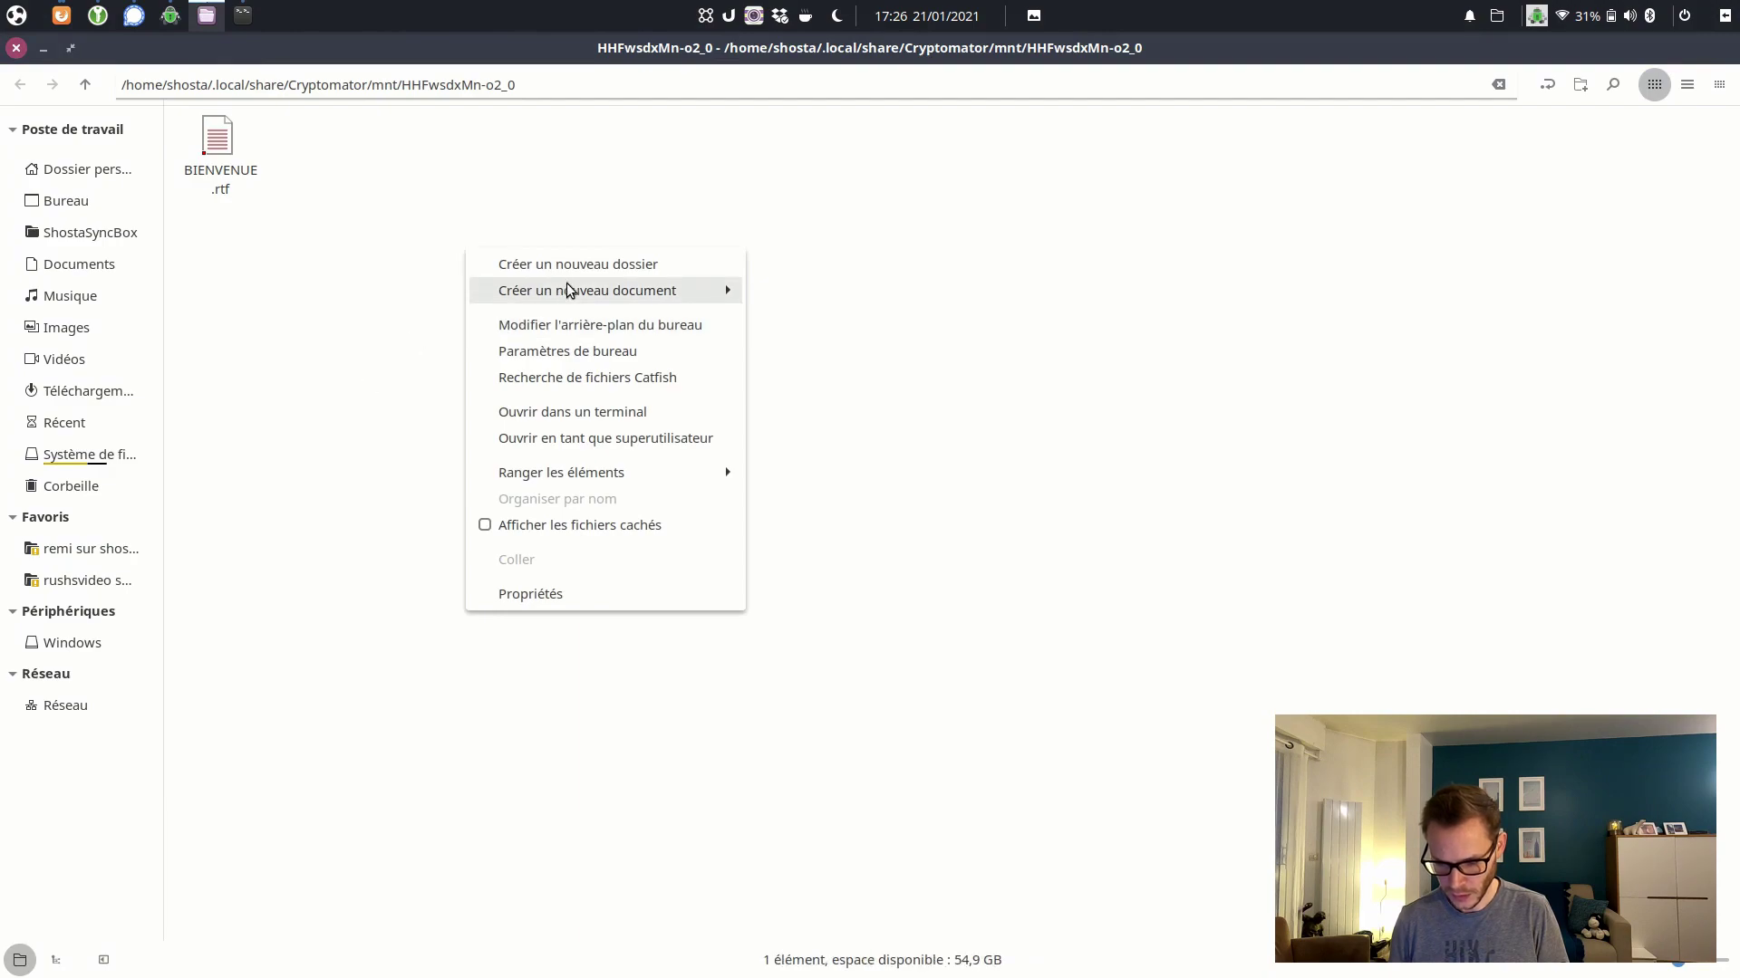
pyautogui.click(581, 265)
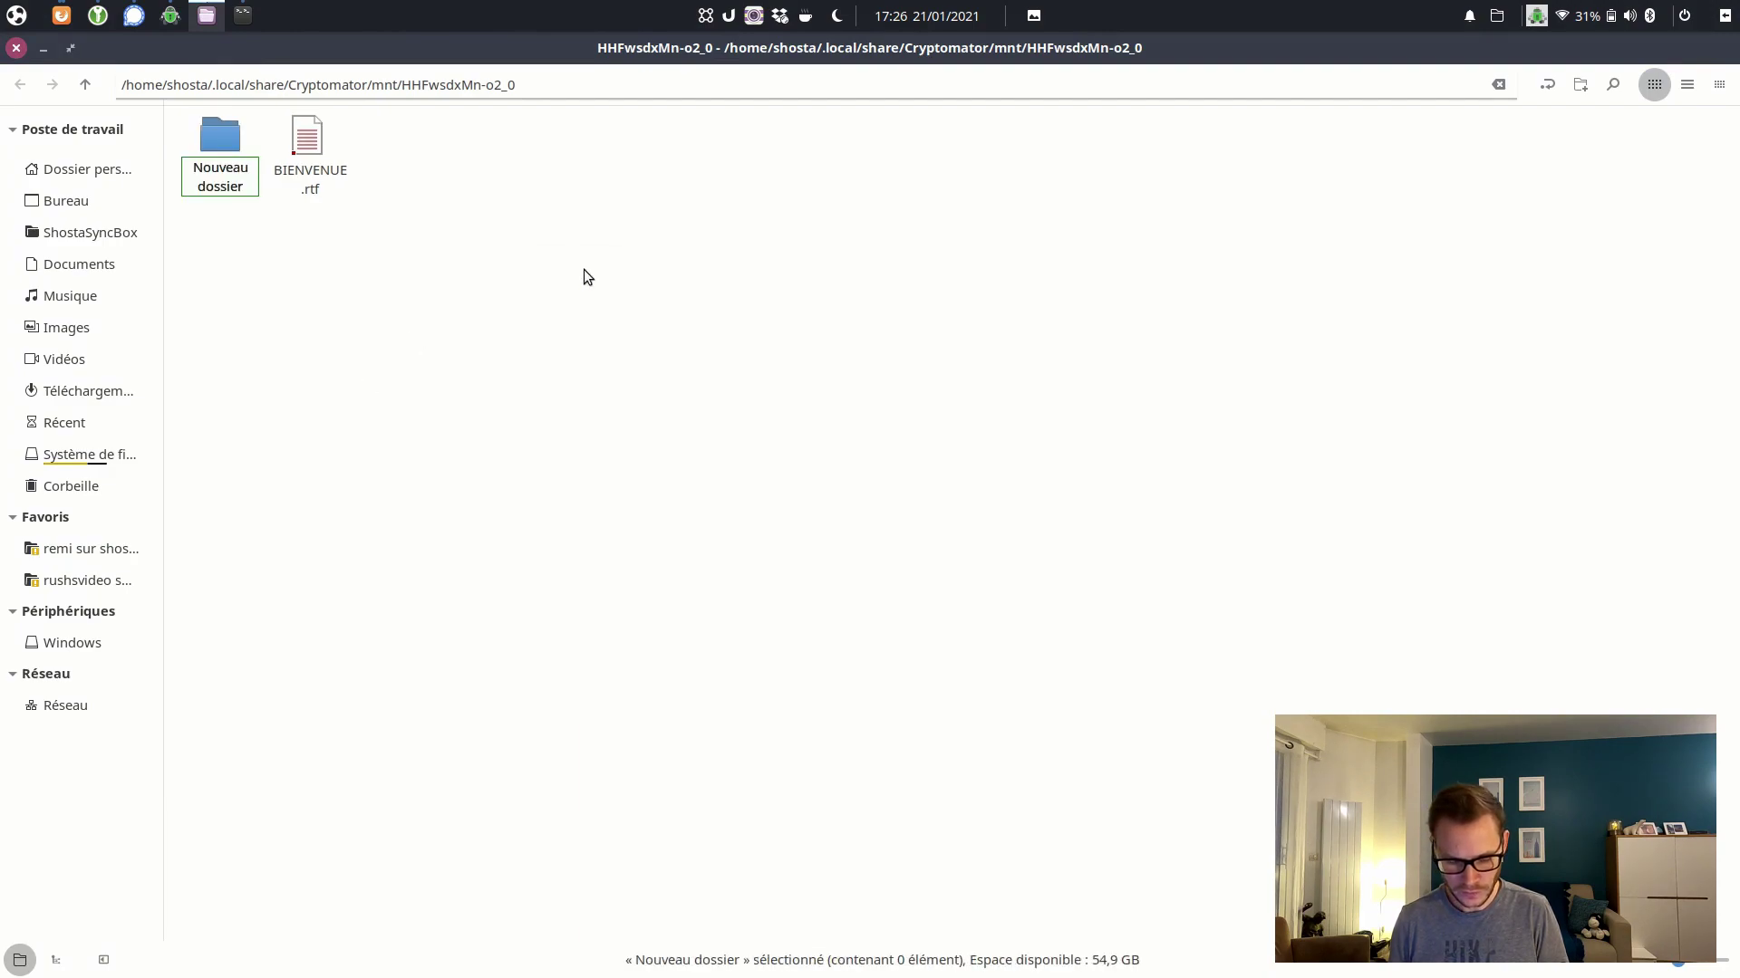
pyautogui.click(584, 270)
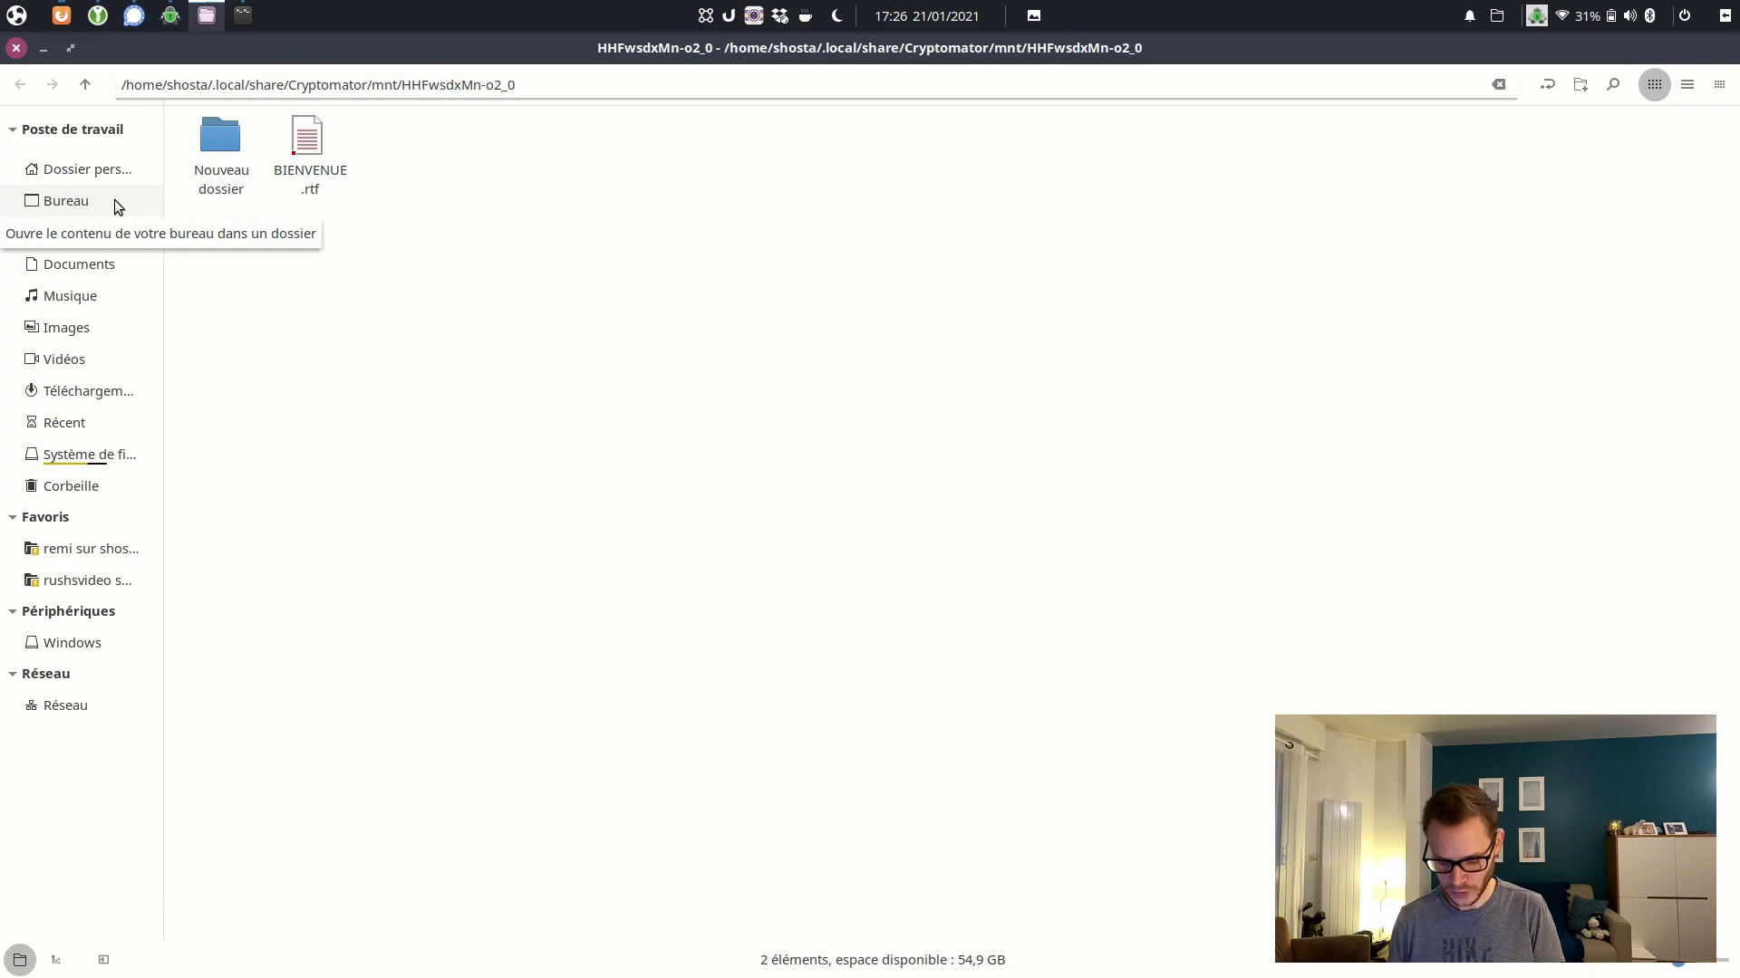
# Switch to Firefox and open unsplash.com in a new tab.
pyautogui.hotkey('alt', 'Tab')
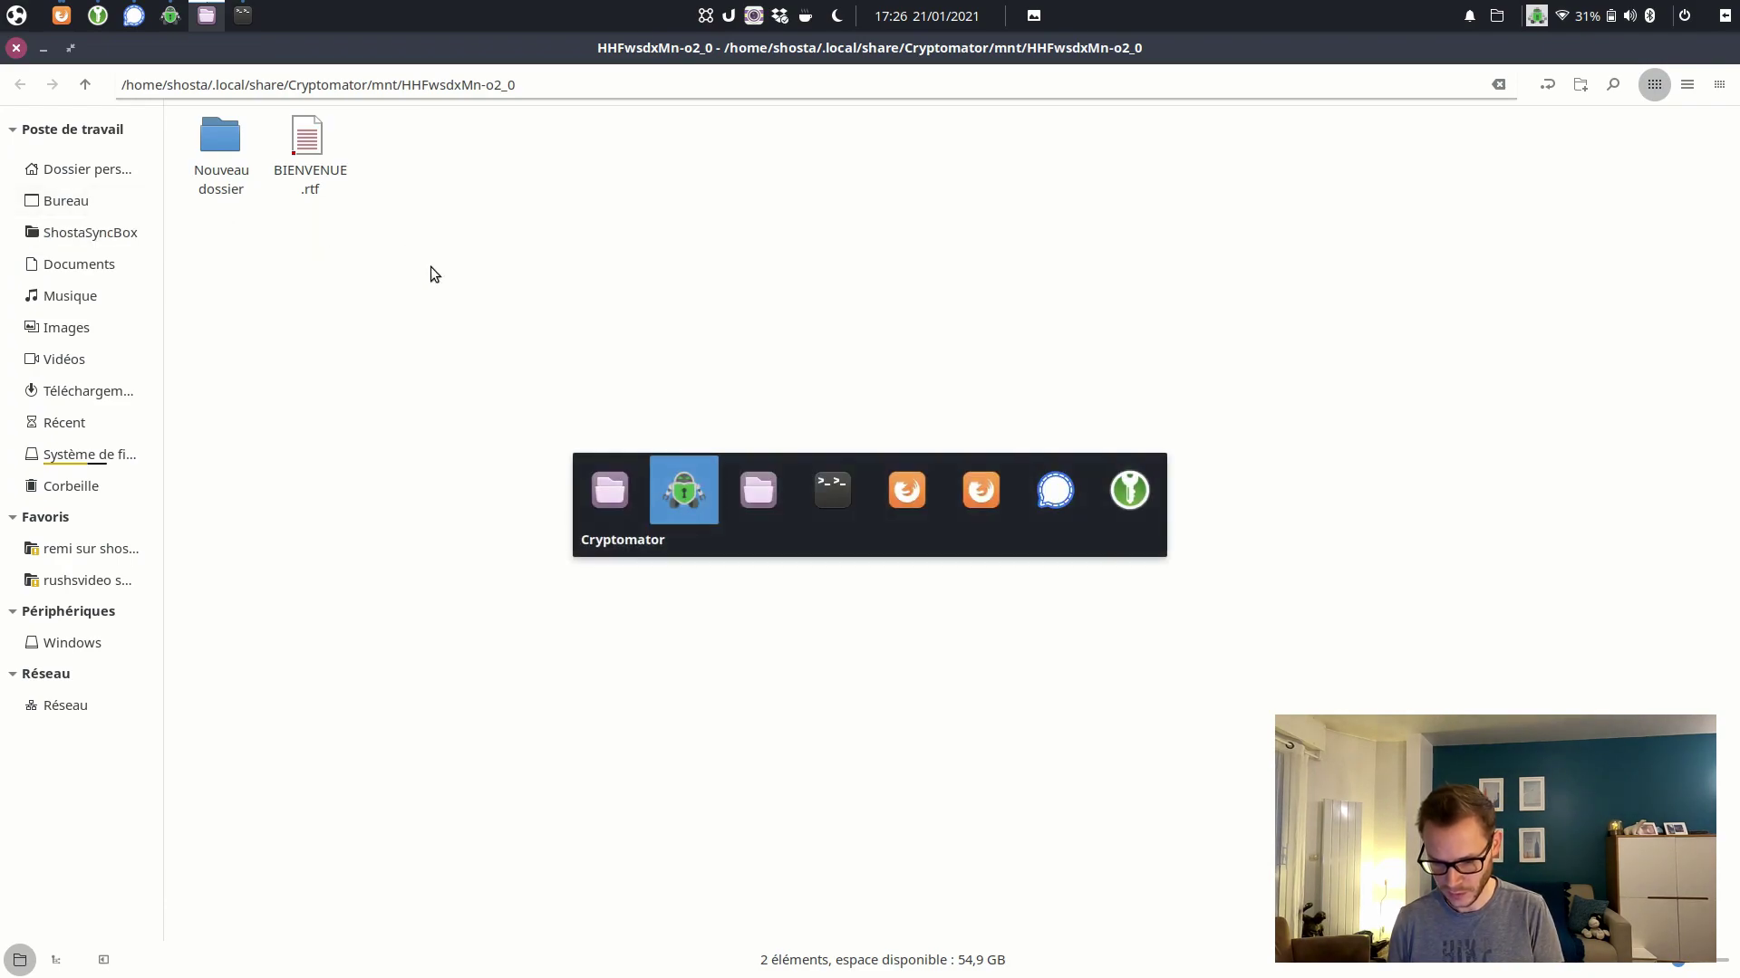
pyautogui.hotkey('alt', 'Tab')
pyautogui.hotkey('alt', 'Tab')
pyautogui.hotkey('alt', 'Tab')
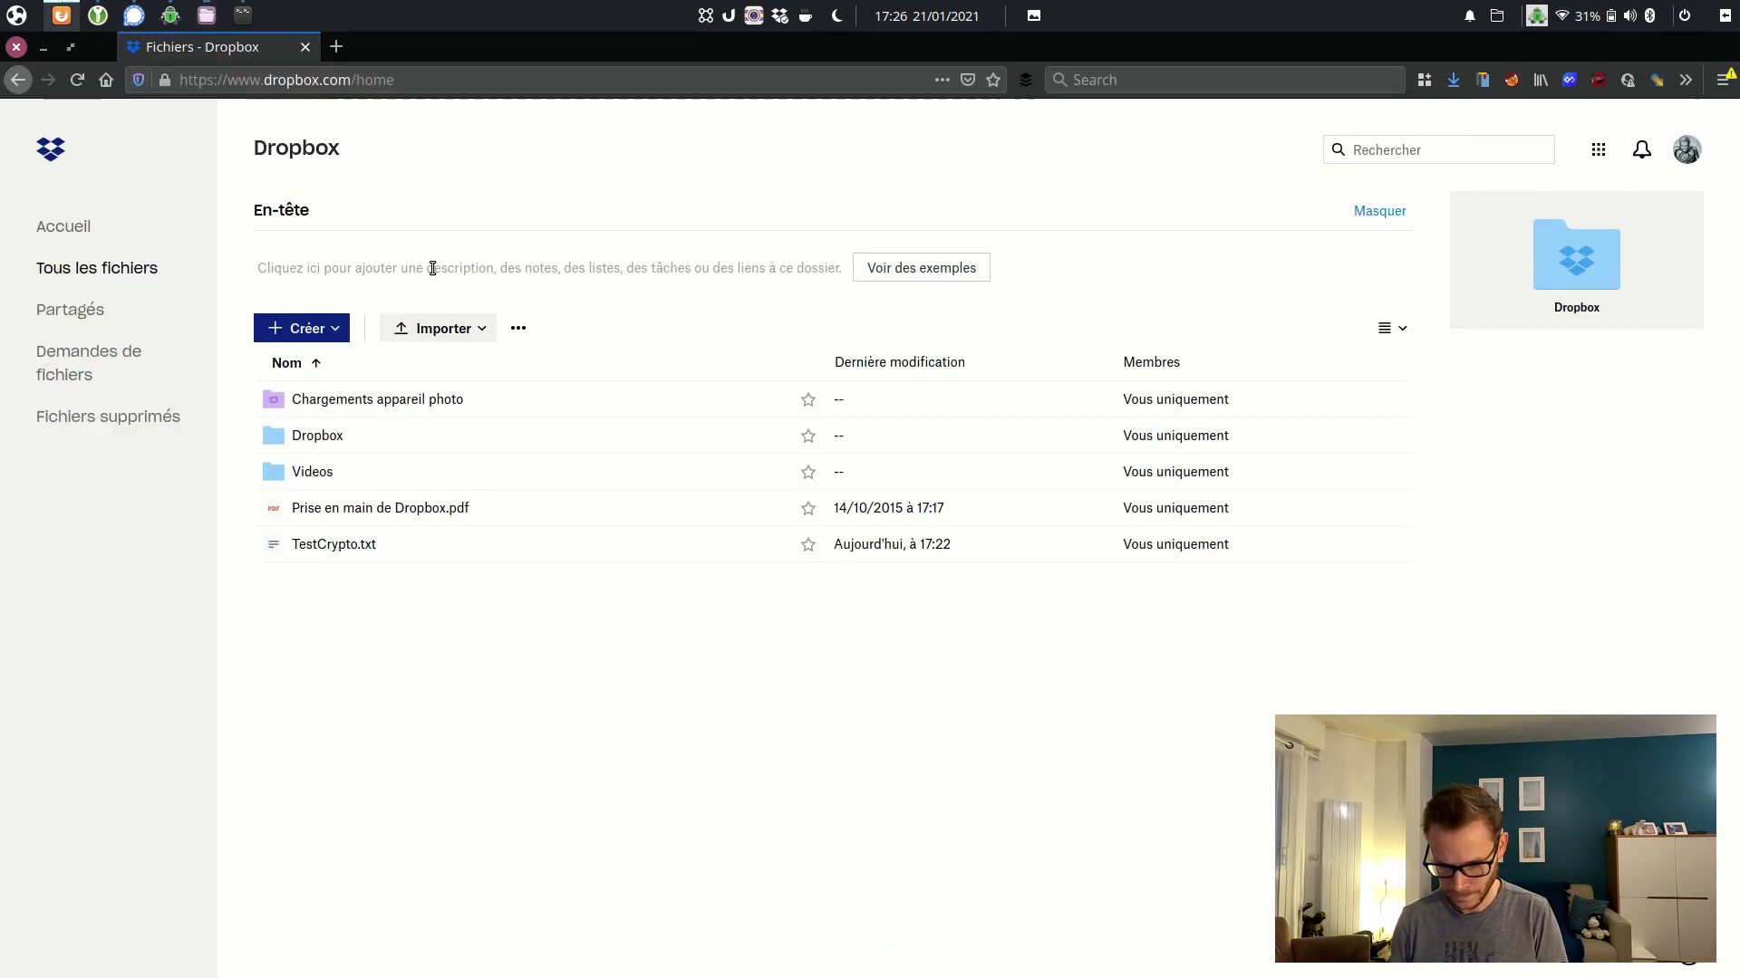
pyautogui.hotkey('ctrl', 't')
pyautogui.write('unsplash.com')
pyautogui.press('Return')
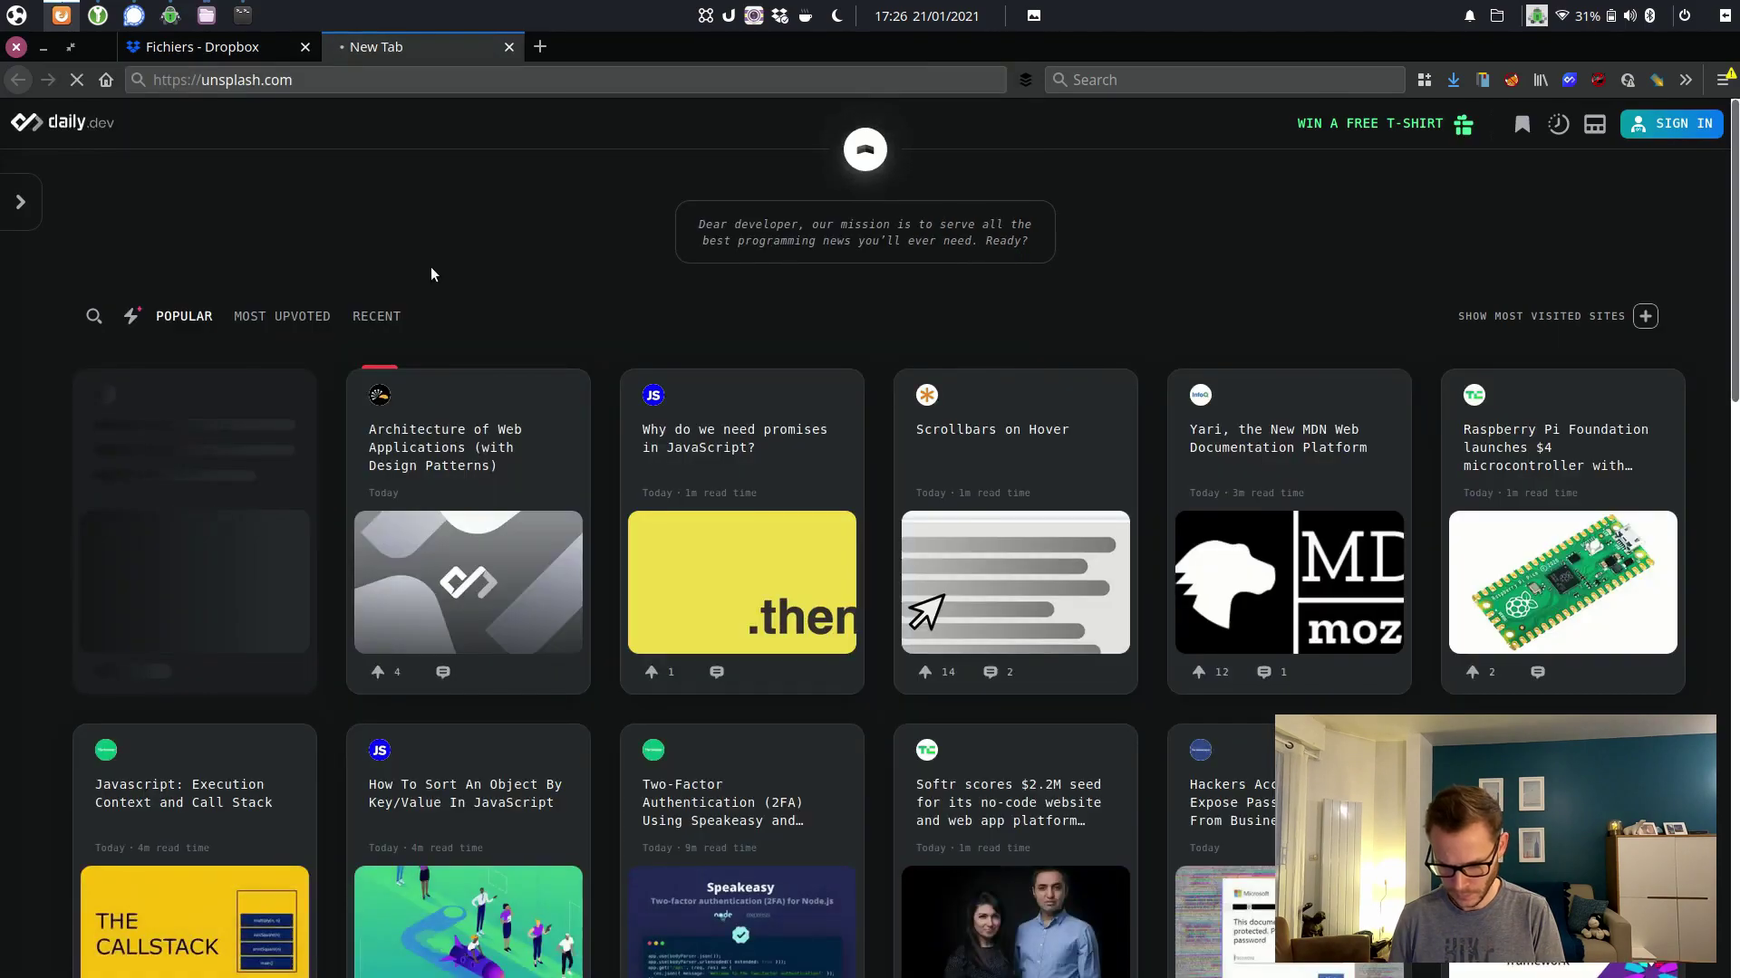
# Download the Unsplash photo of sunglasses on shelves and place it in the unlocked vault folder.
pyautogui.scroll(-3, 605, 563)
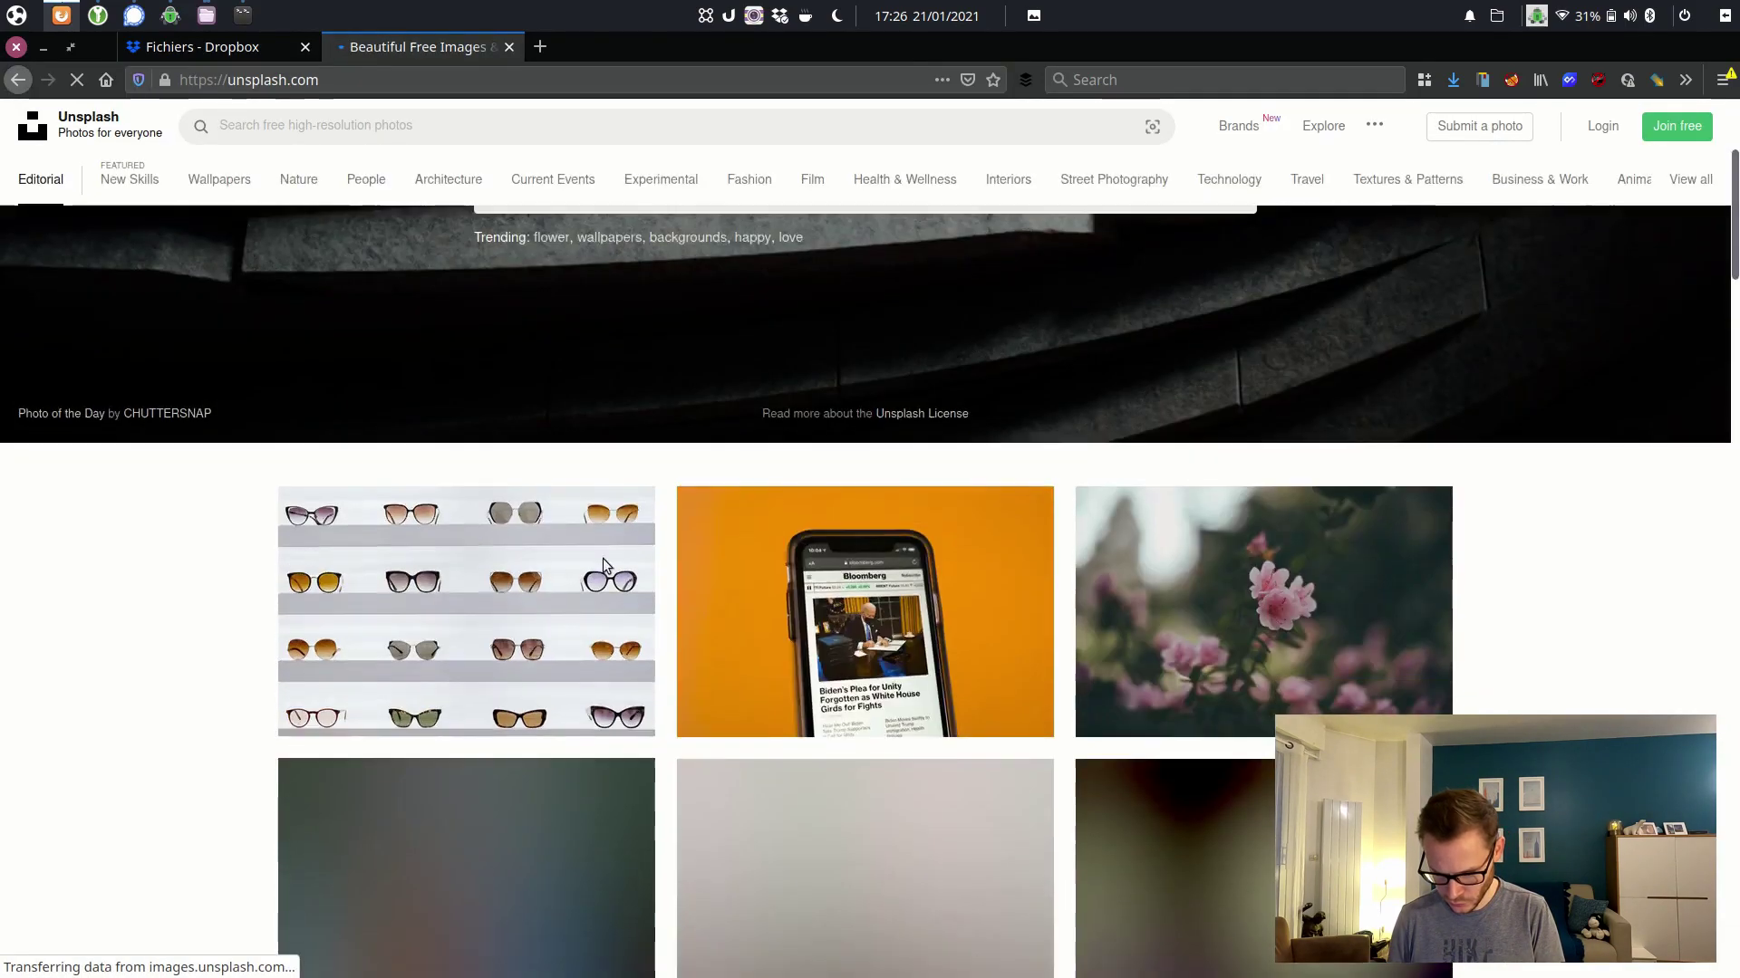
pyautogui.click(627, 707)
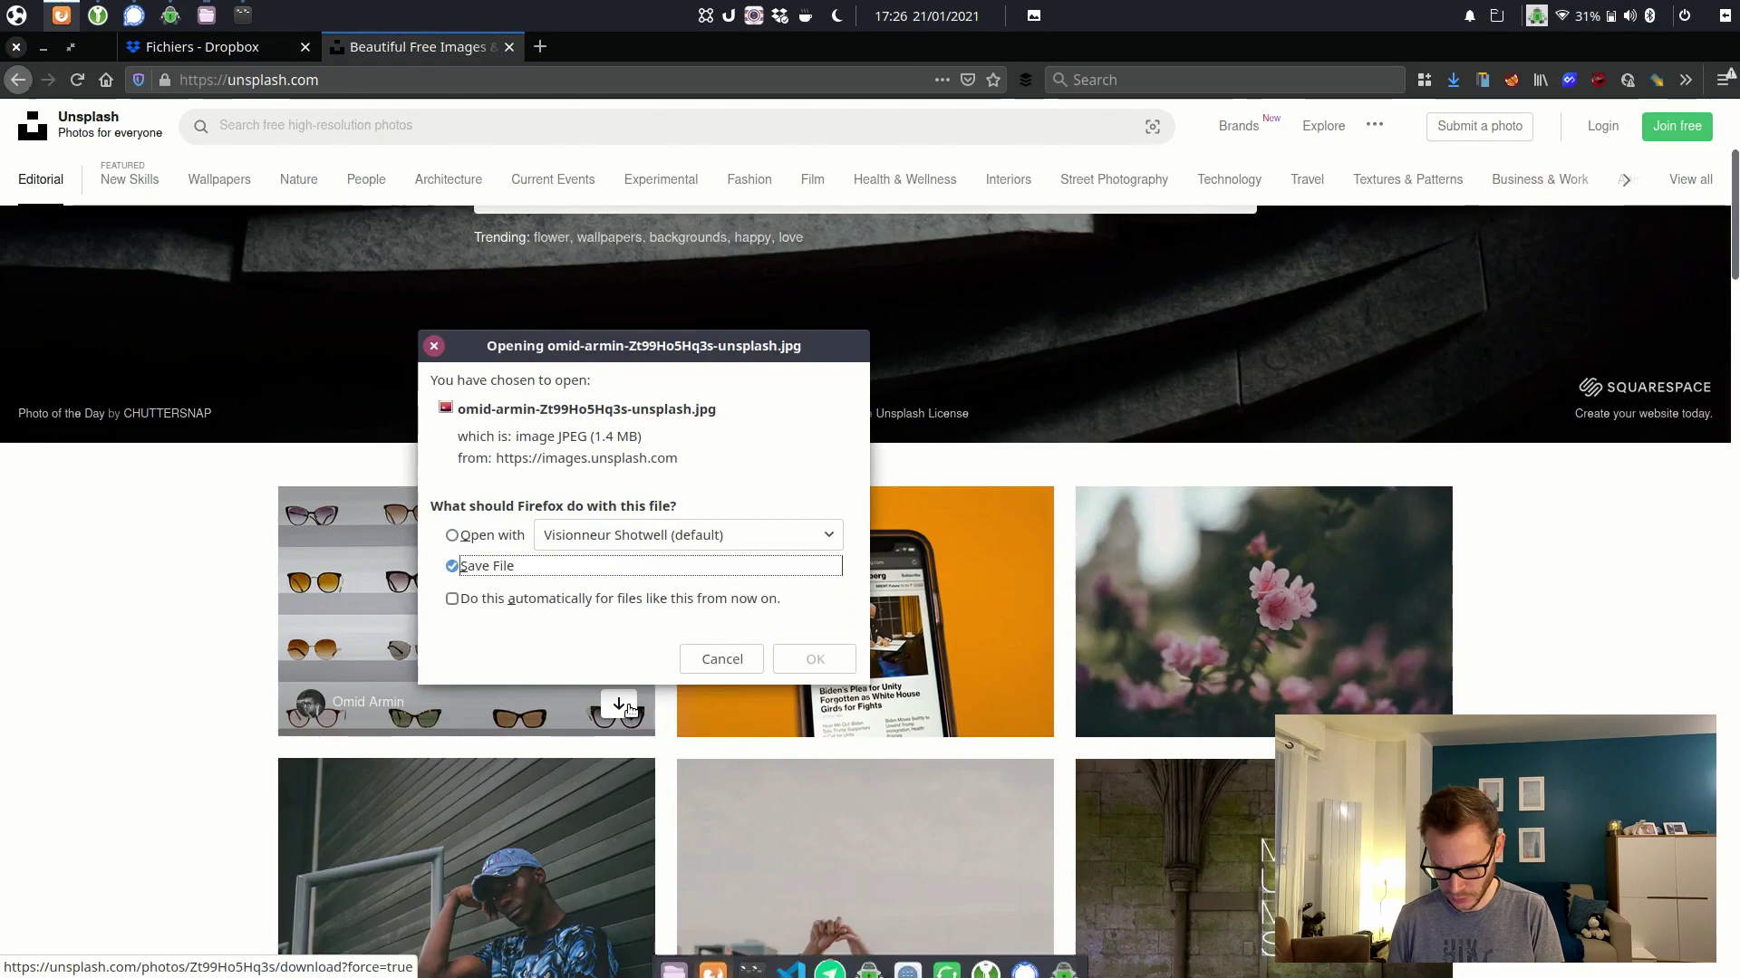
pyautogui.click(781, 656)
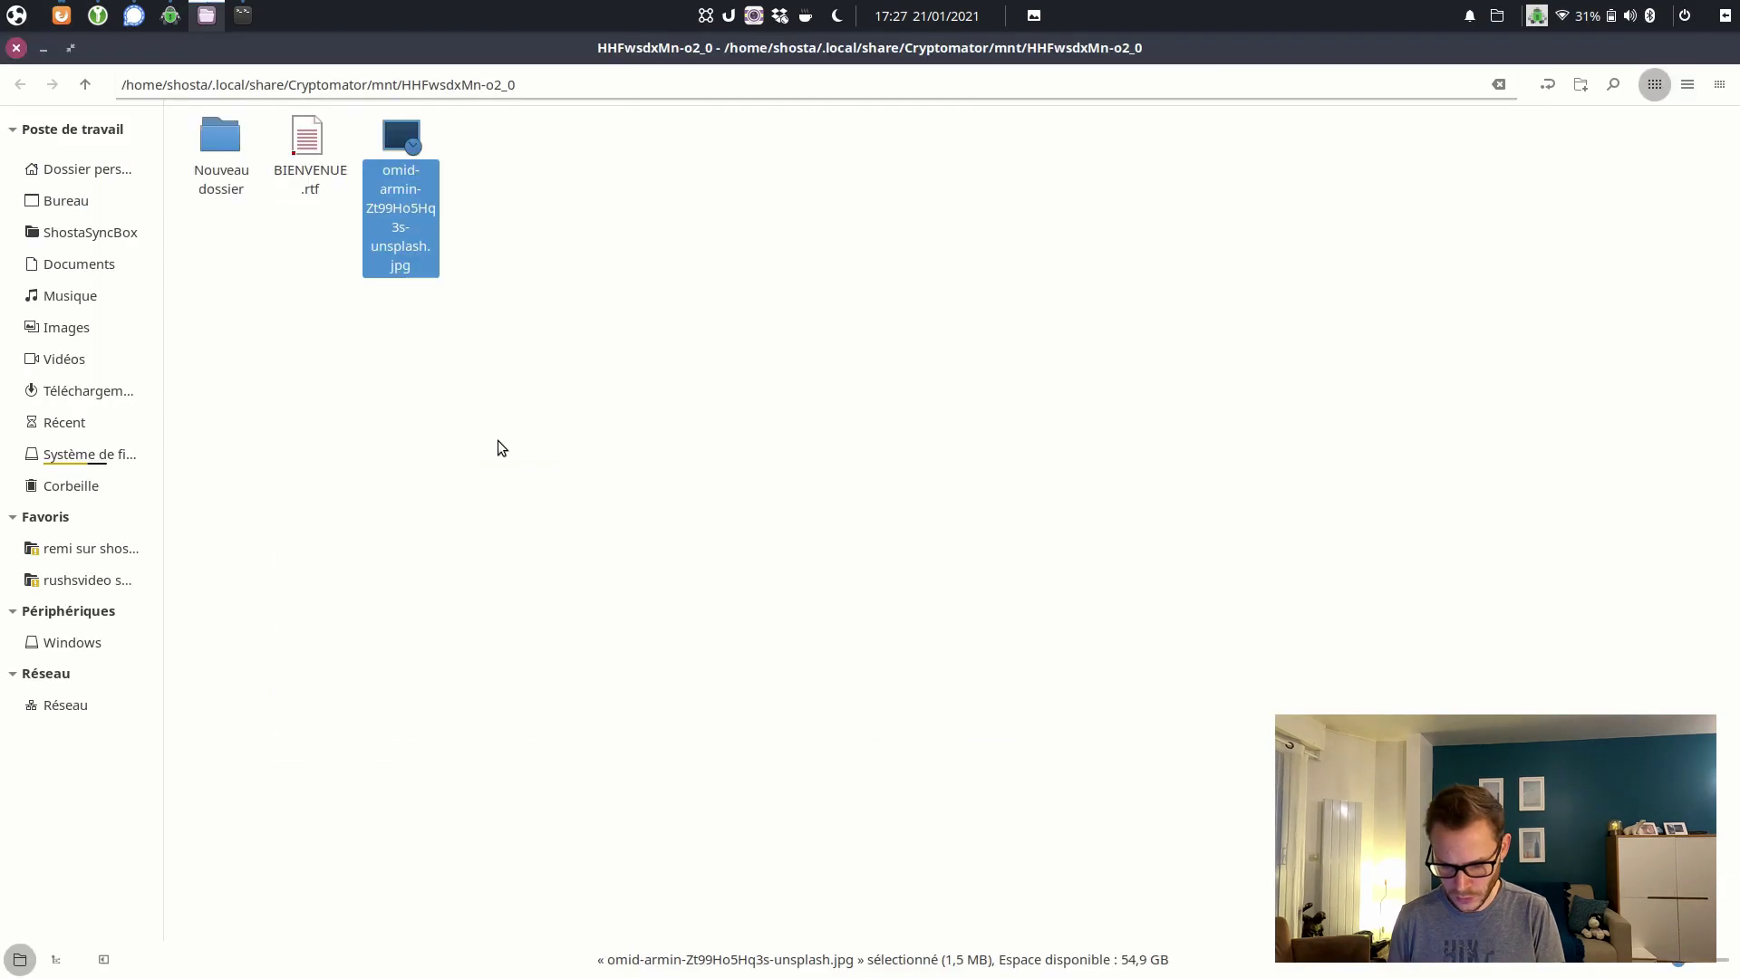
pyautogui.click(498, 440)
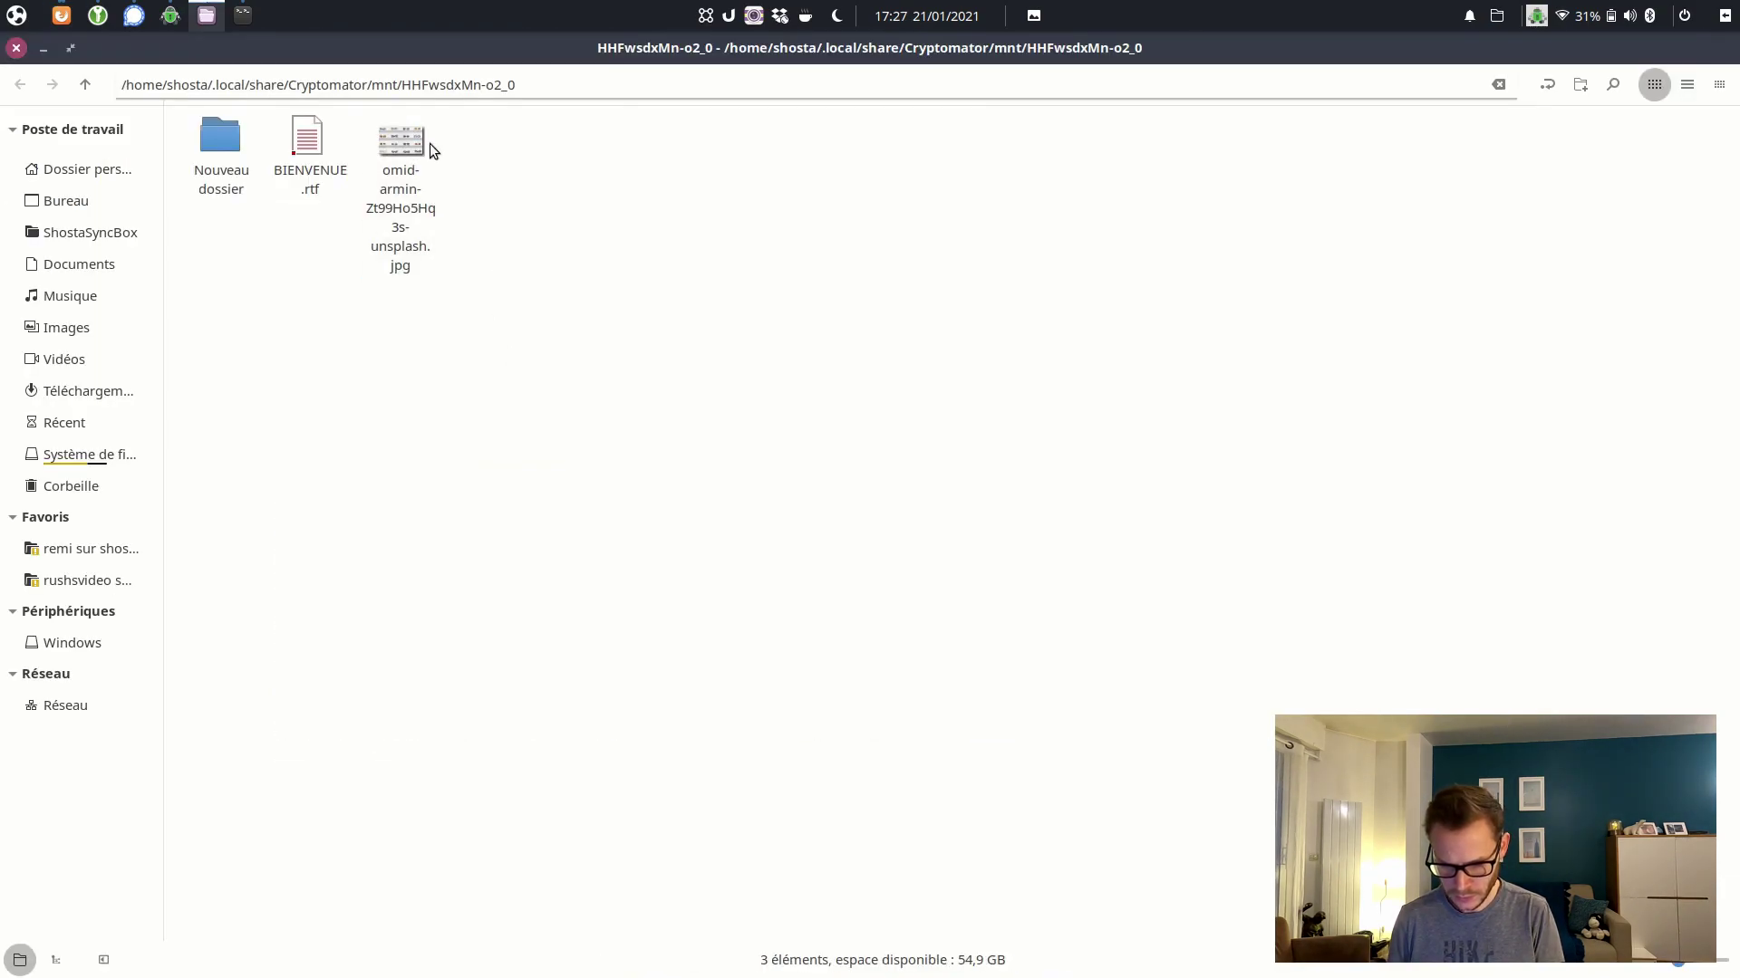
# Open the sunglasses photo from the vault in the image viewer to check it, and close the viewer.
pyautogui.click(402, 151)
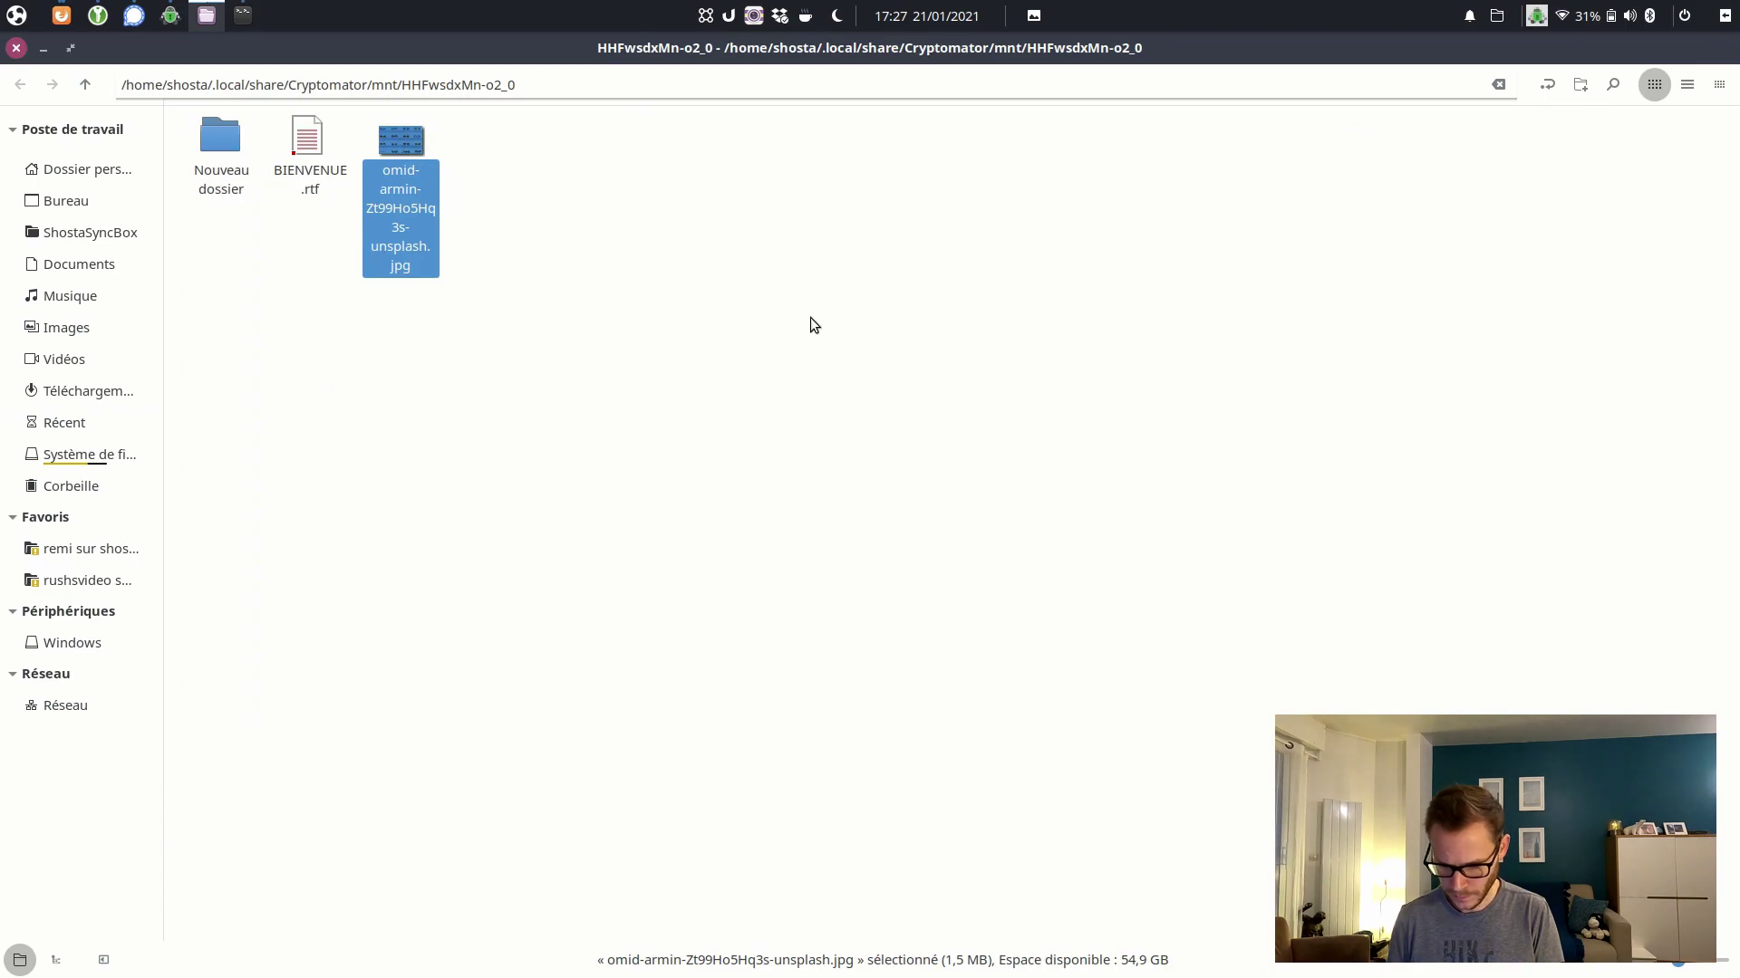
pyautogui.press('Return')
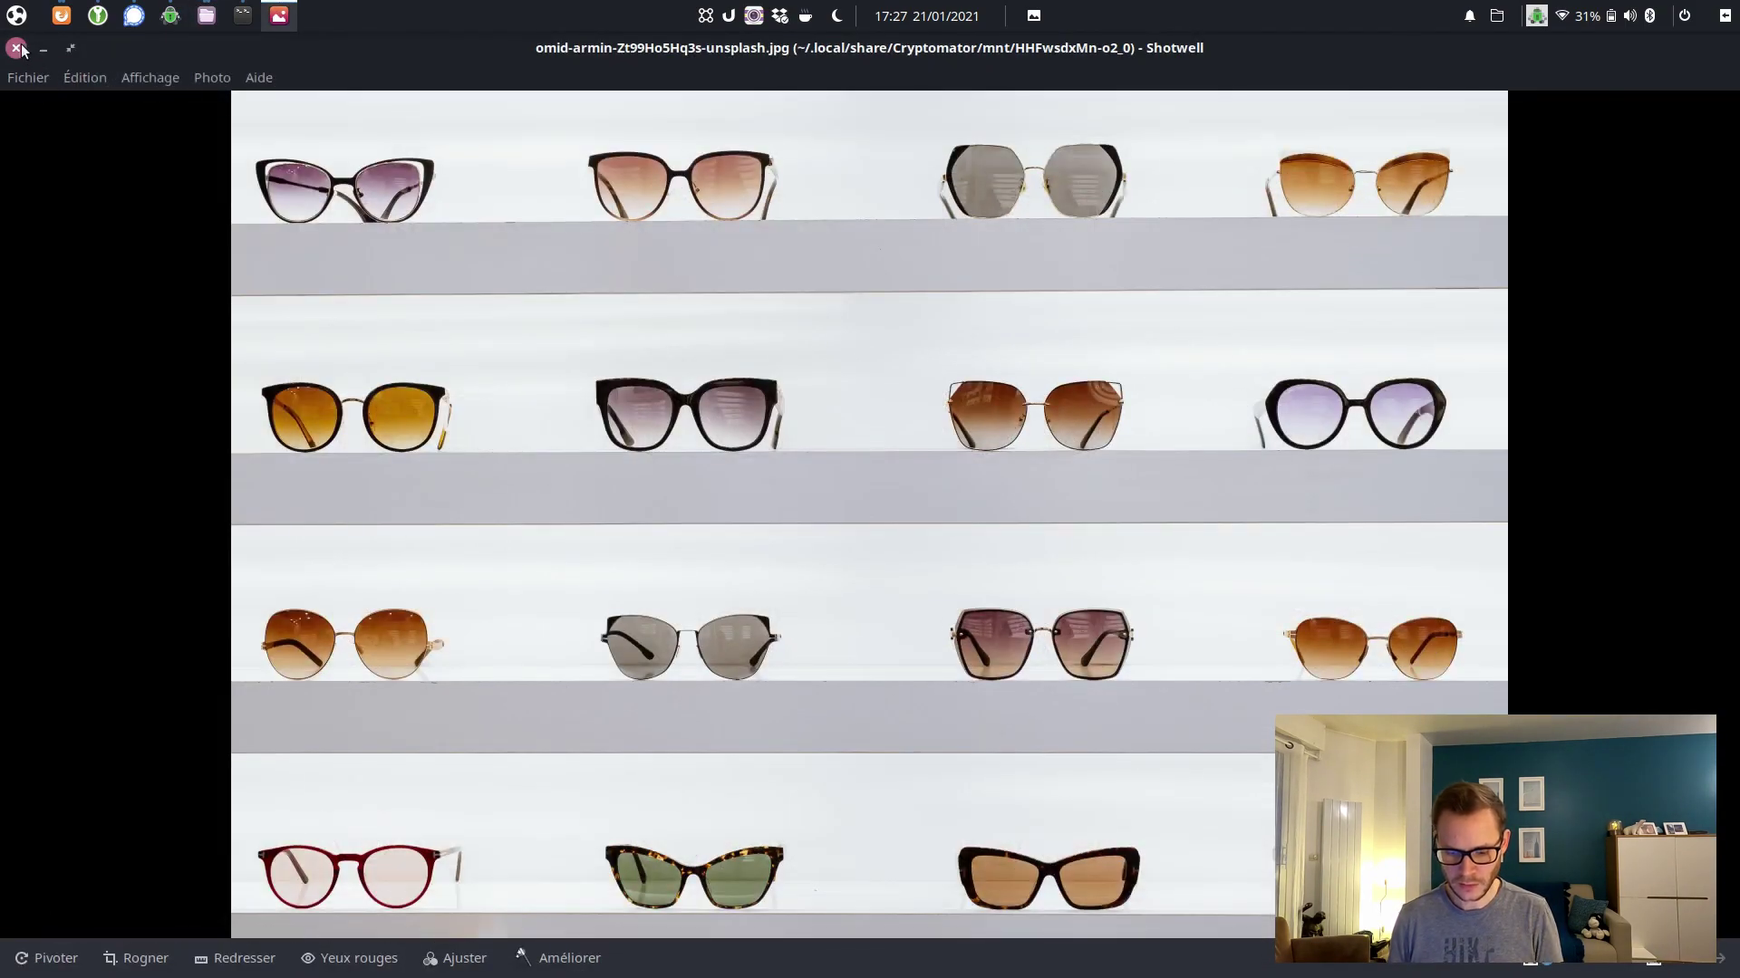
pyautogui.click(17, 48)
pyautogui.click(479, 399)
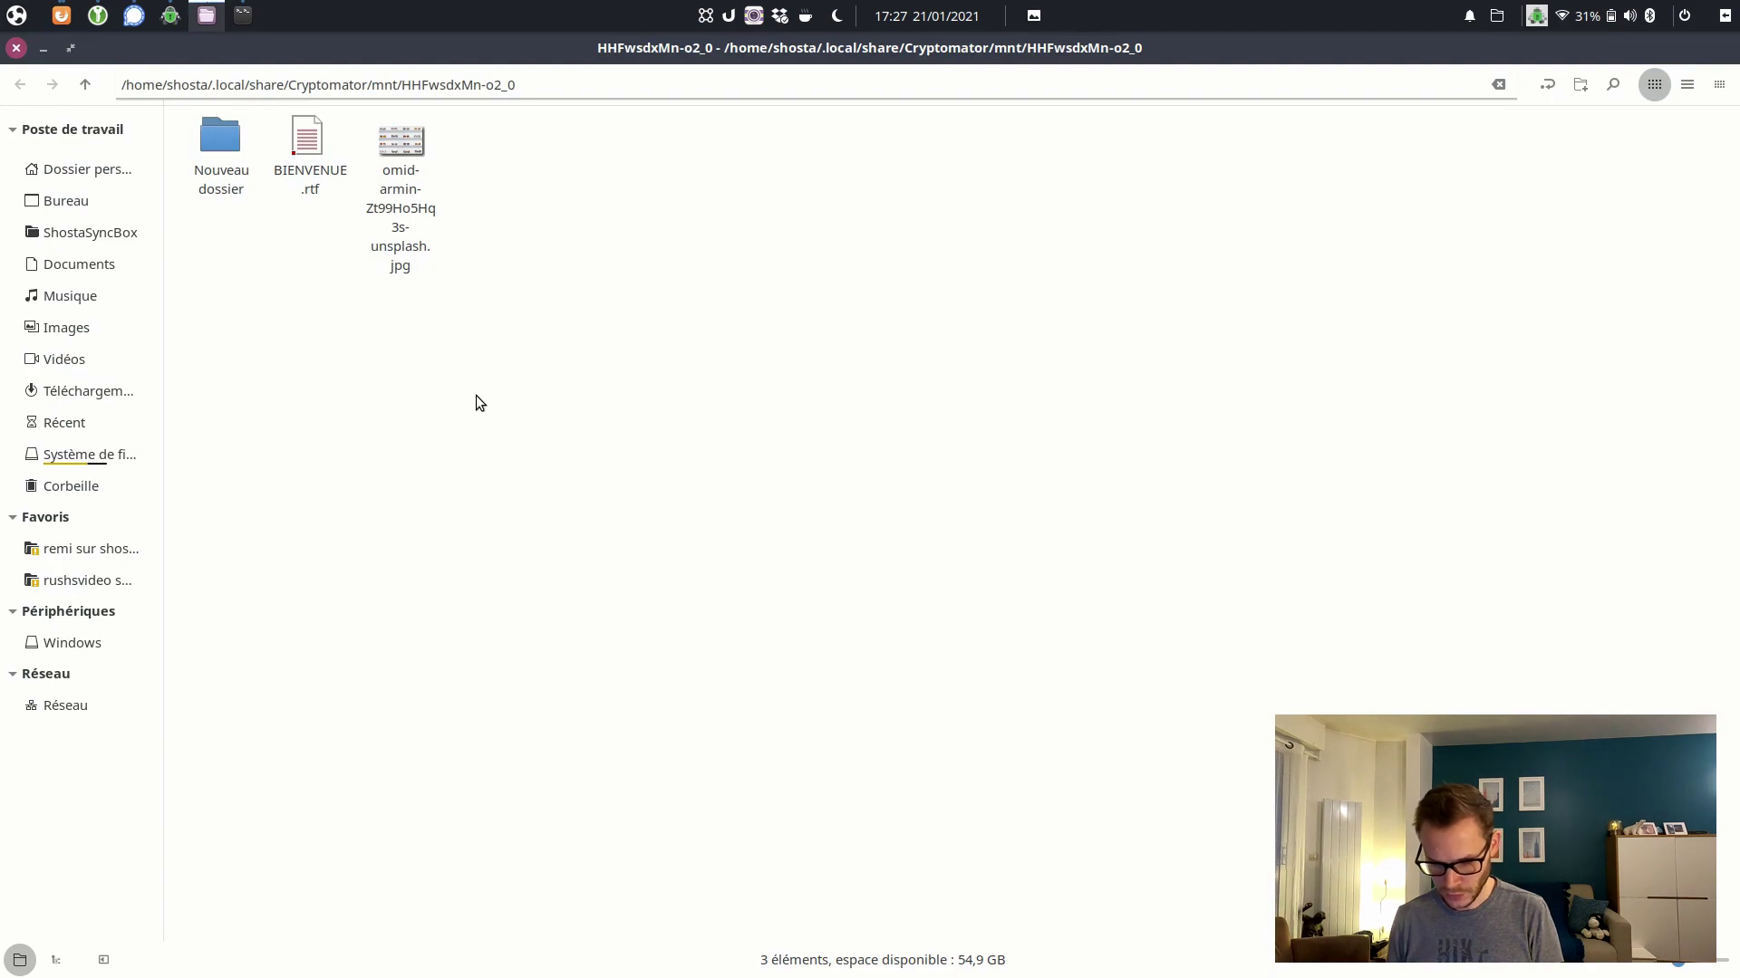
# On the Dropbox website, open the Dropbox vault folder and try previewing masterkey.cryptomator and its .bkup file.
pyautogui.hotkey('alt', 'Tab')
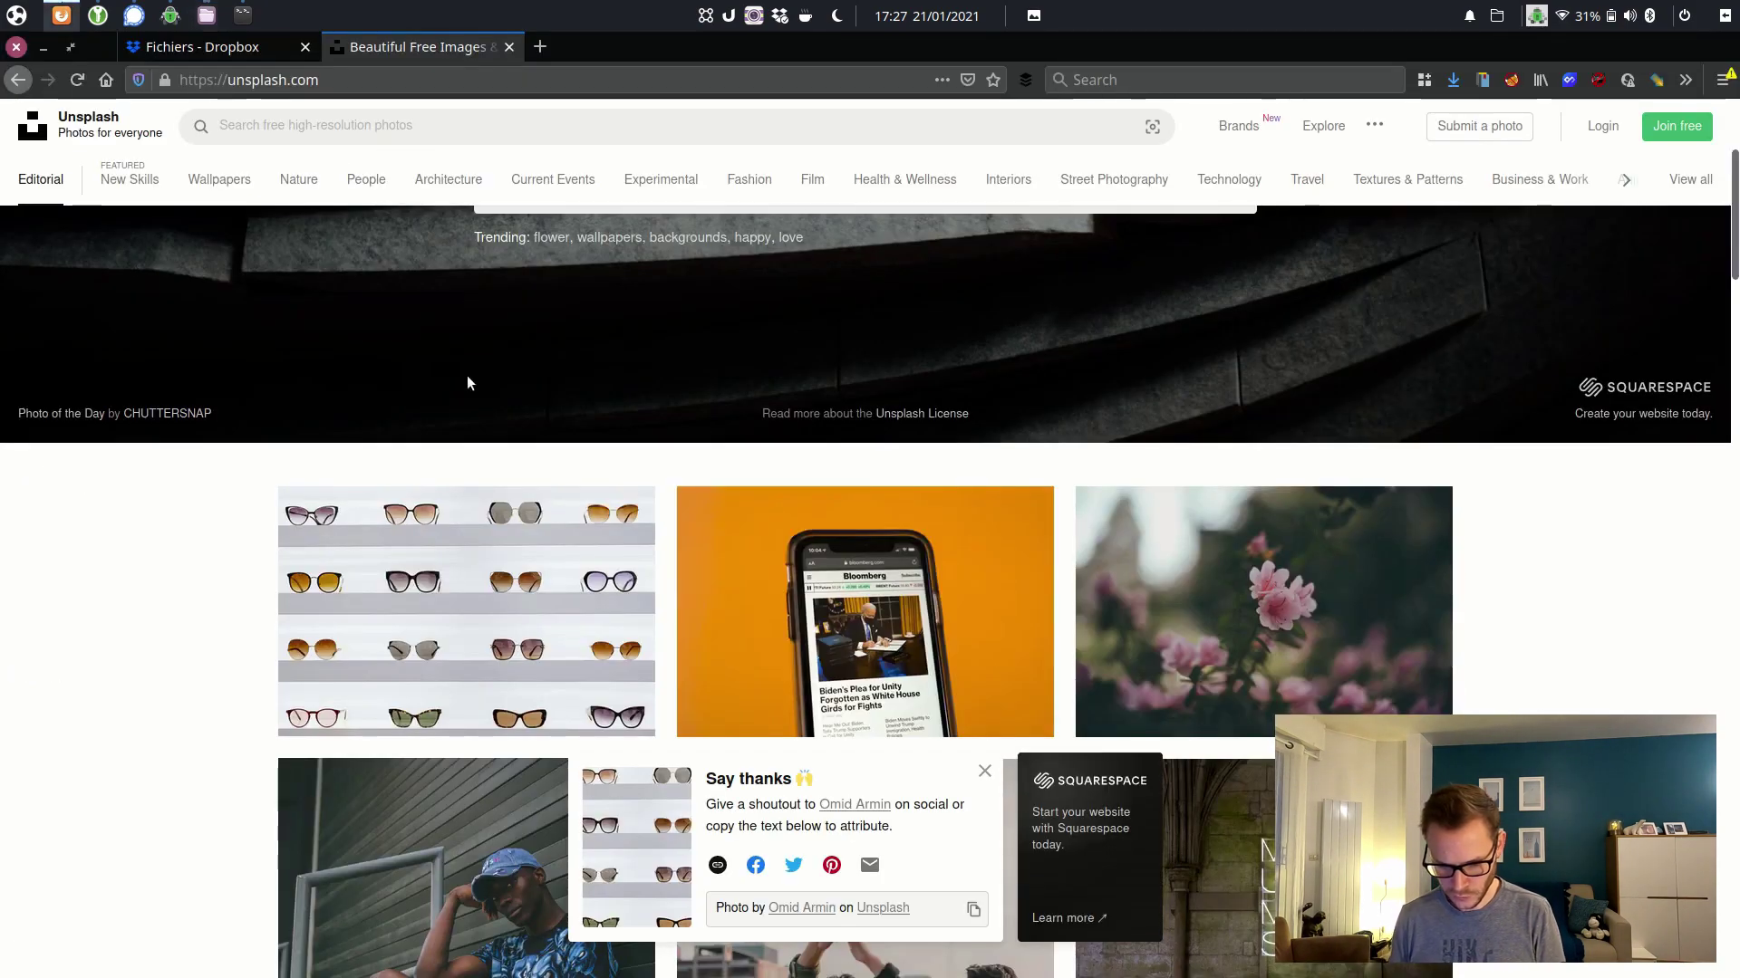
pyautogui.click(245, 58)
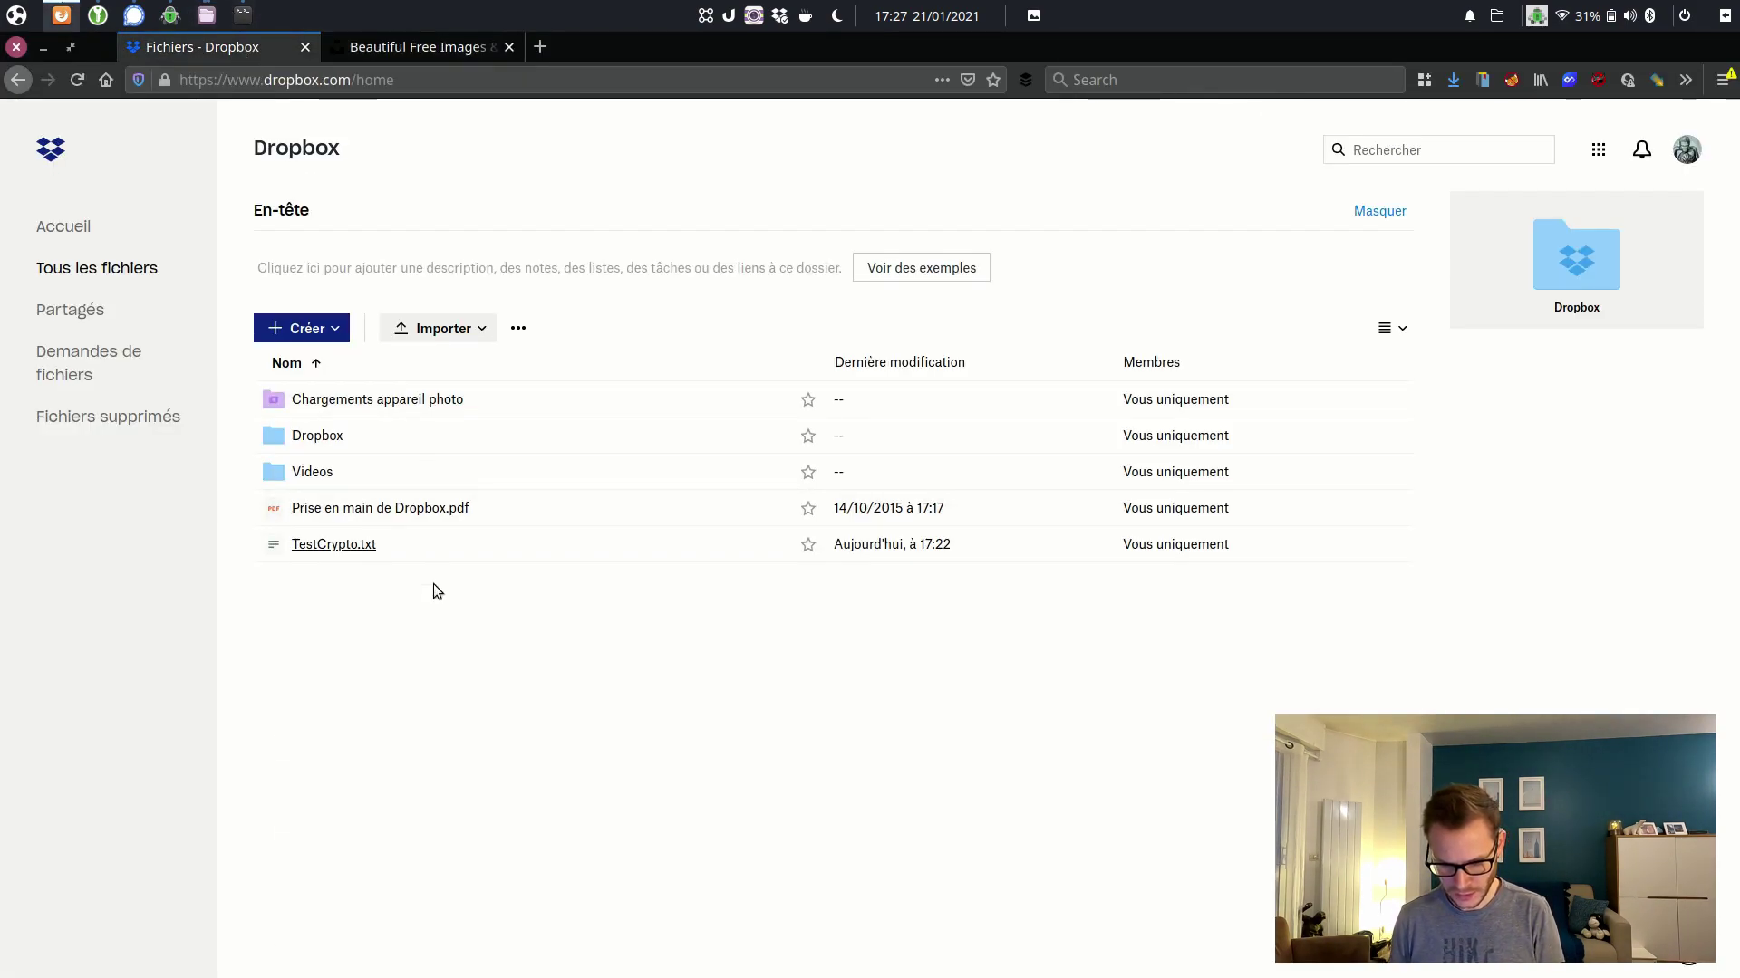
pyautogui.click(316, 444)
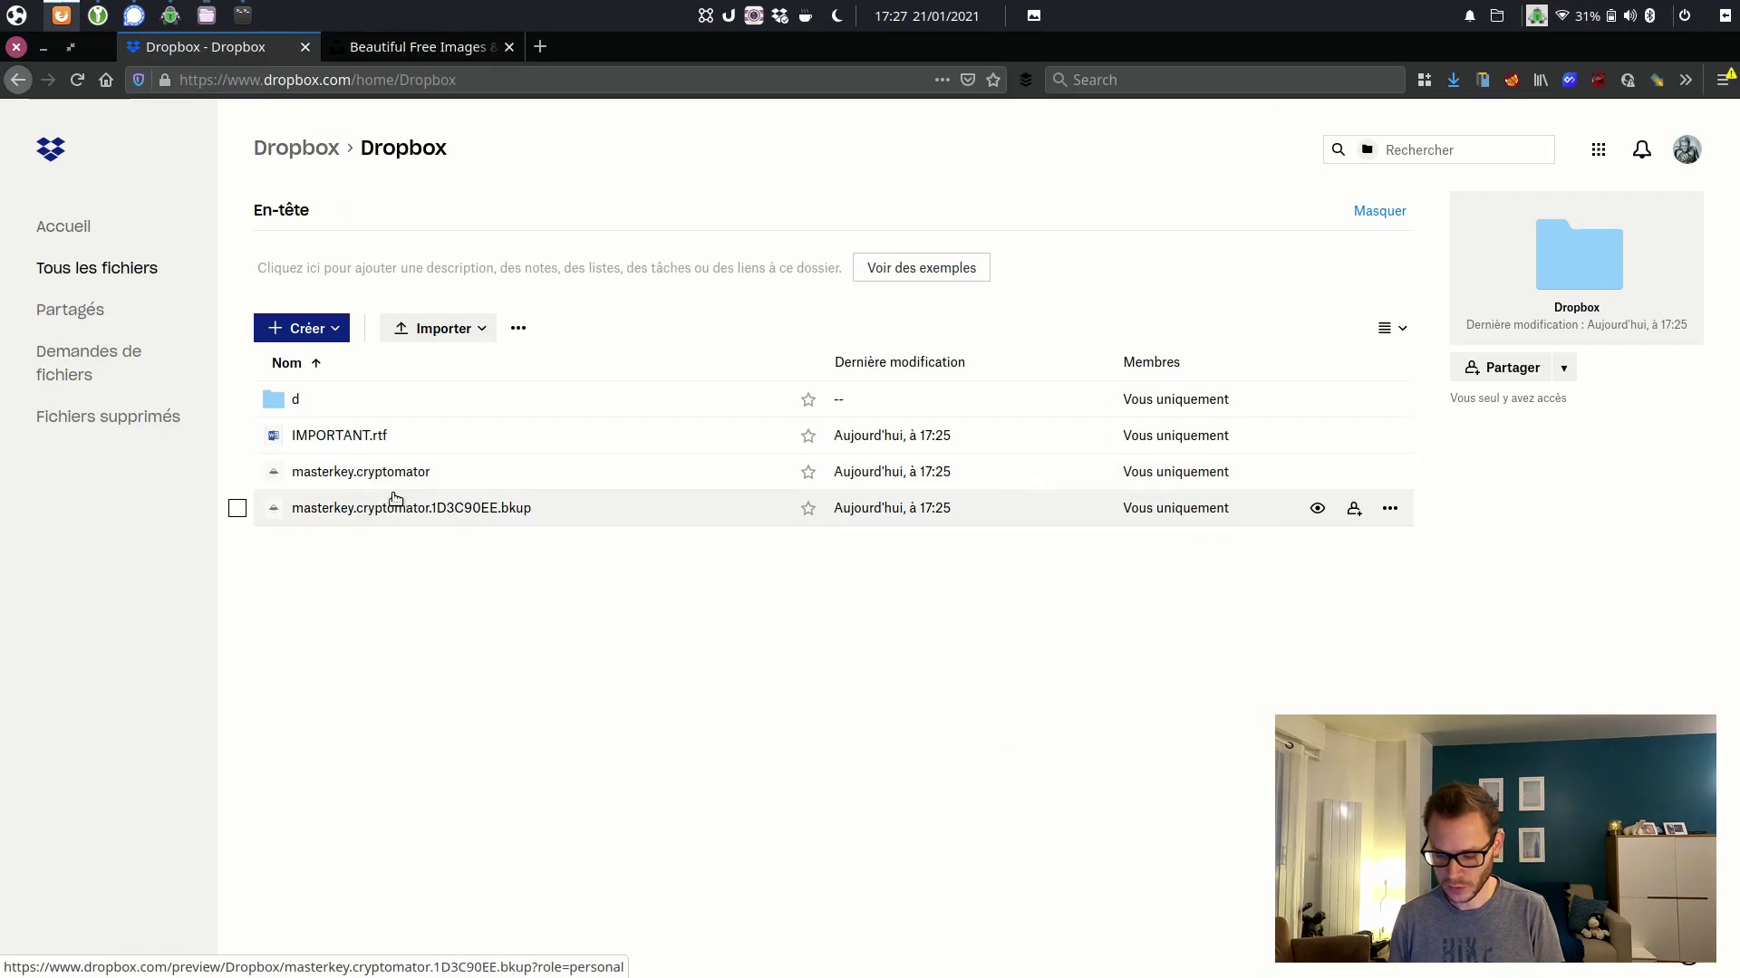
pyautogui.click(381, 478)
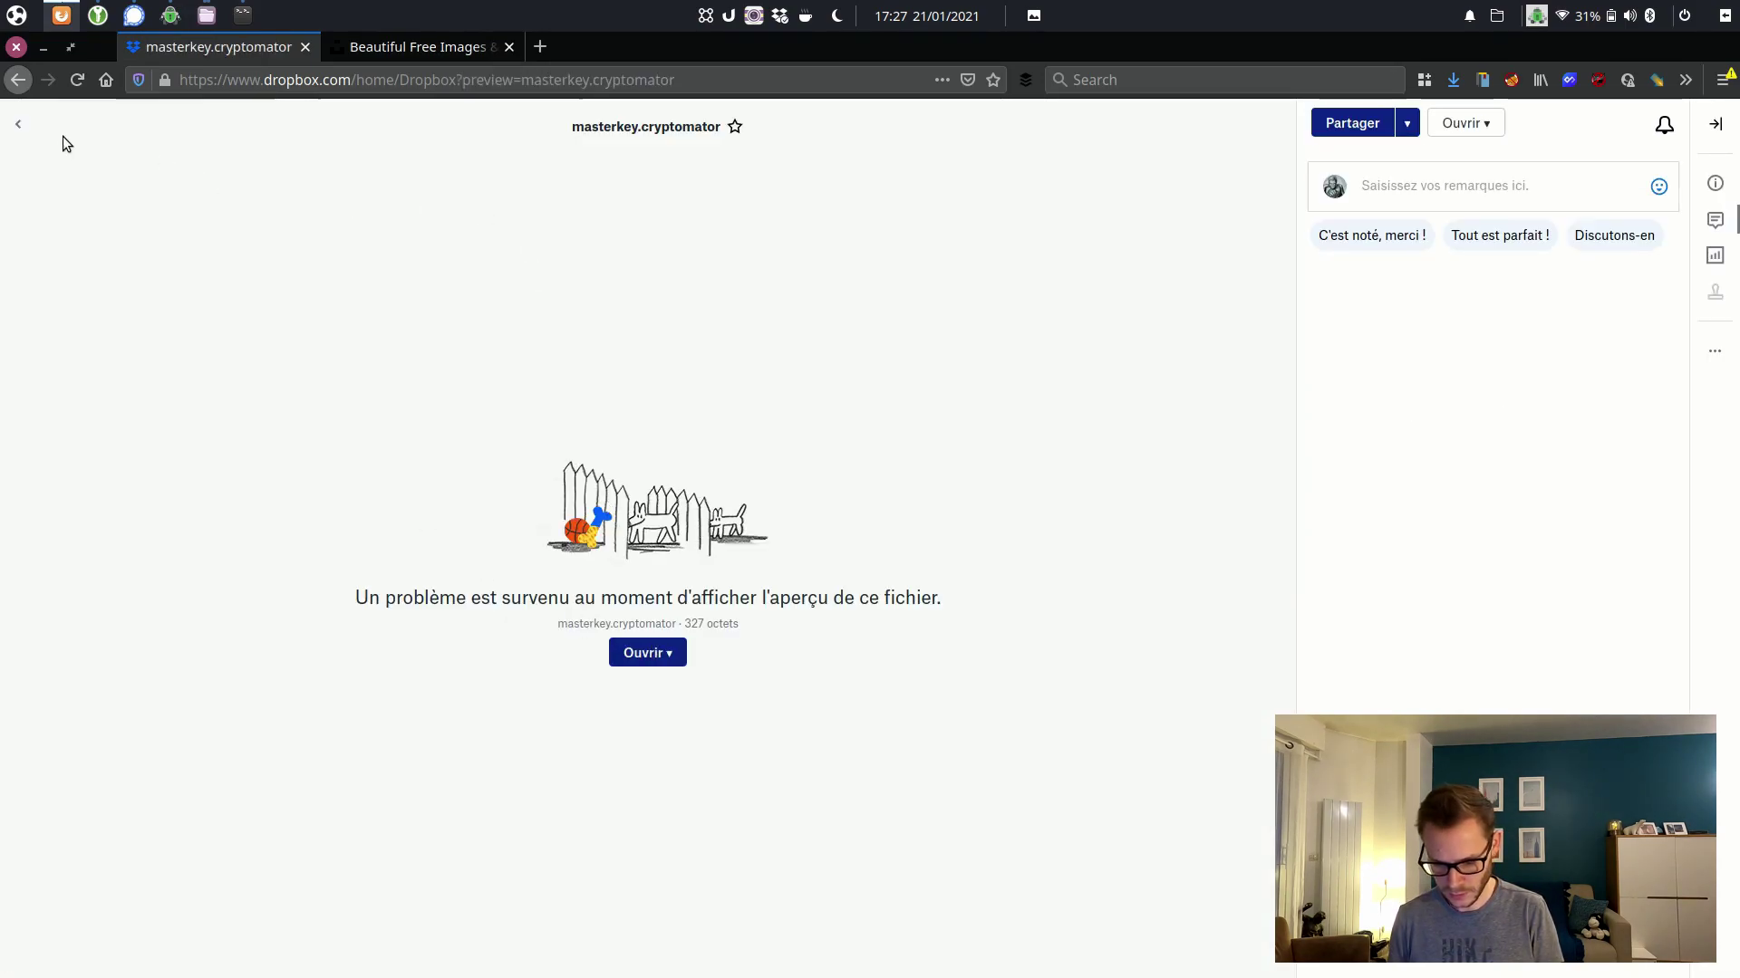
pyautogui.click(18, 125)
pyautogui.click(418, 519)
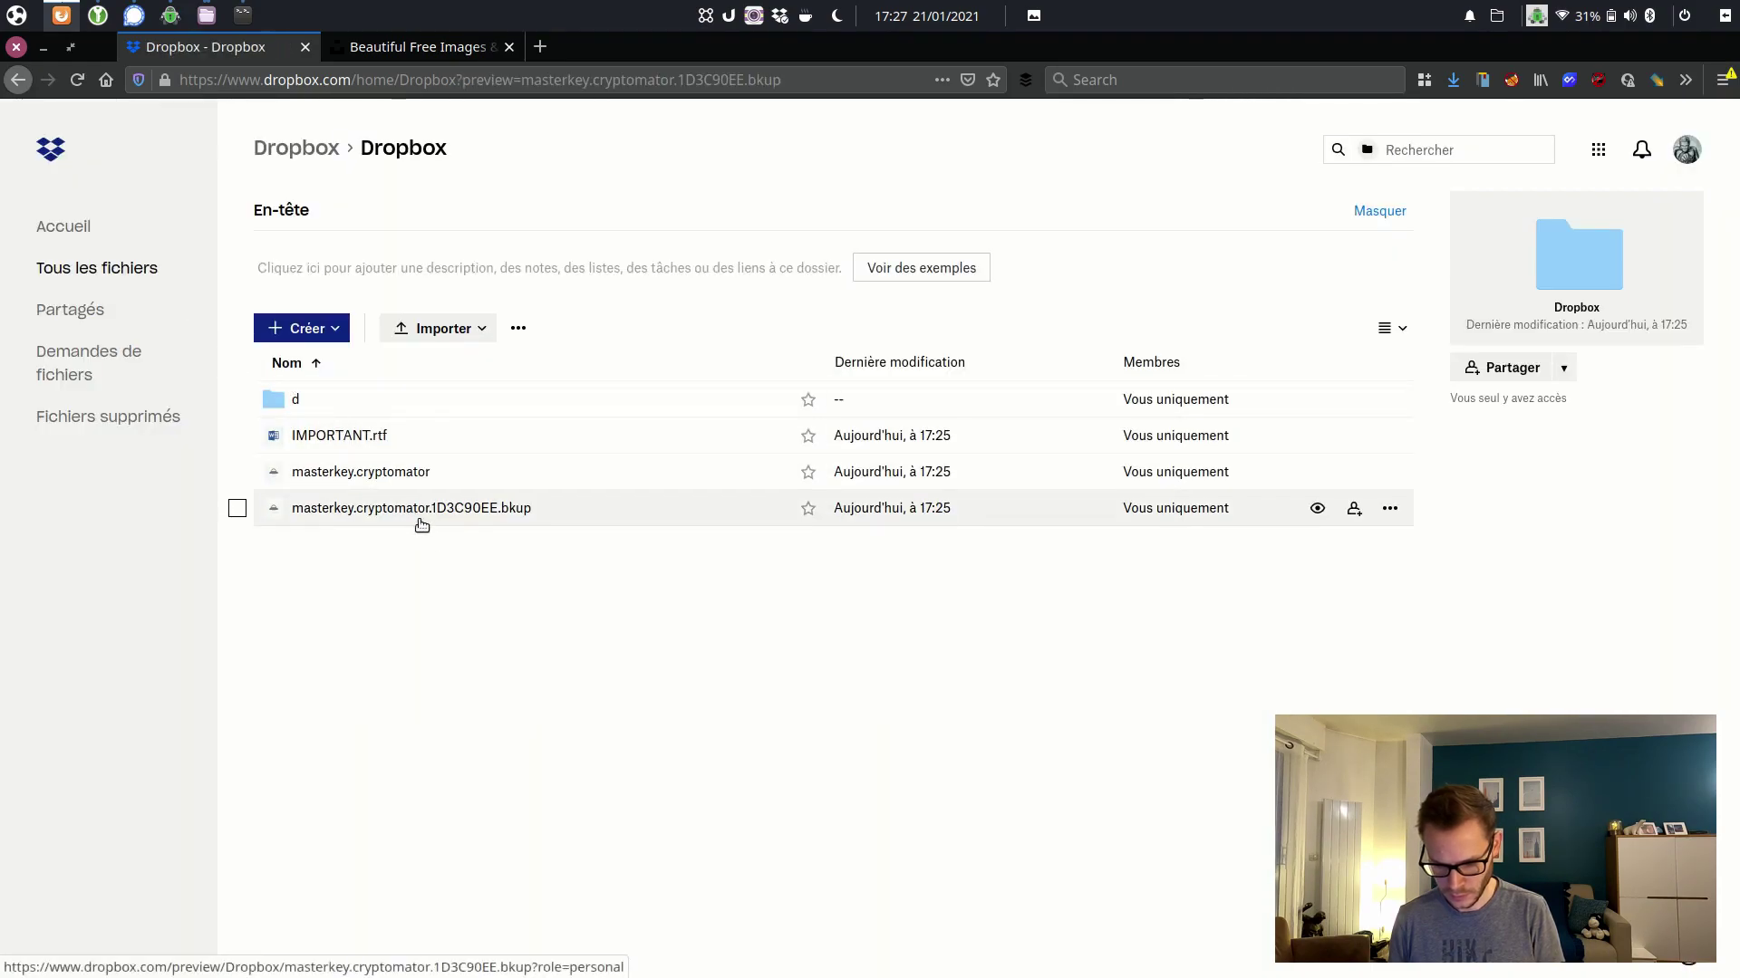
pyautogui.click(18, 124)
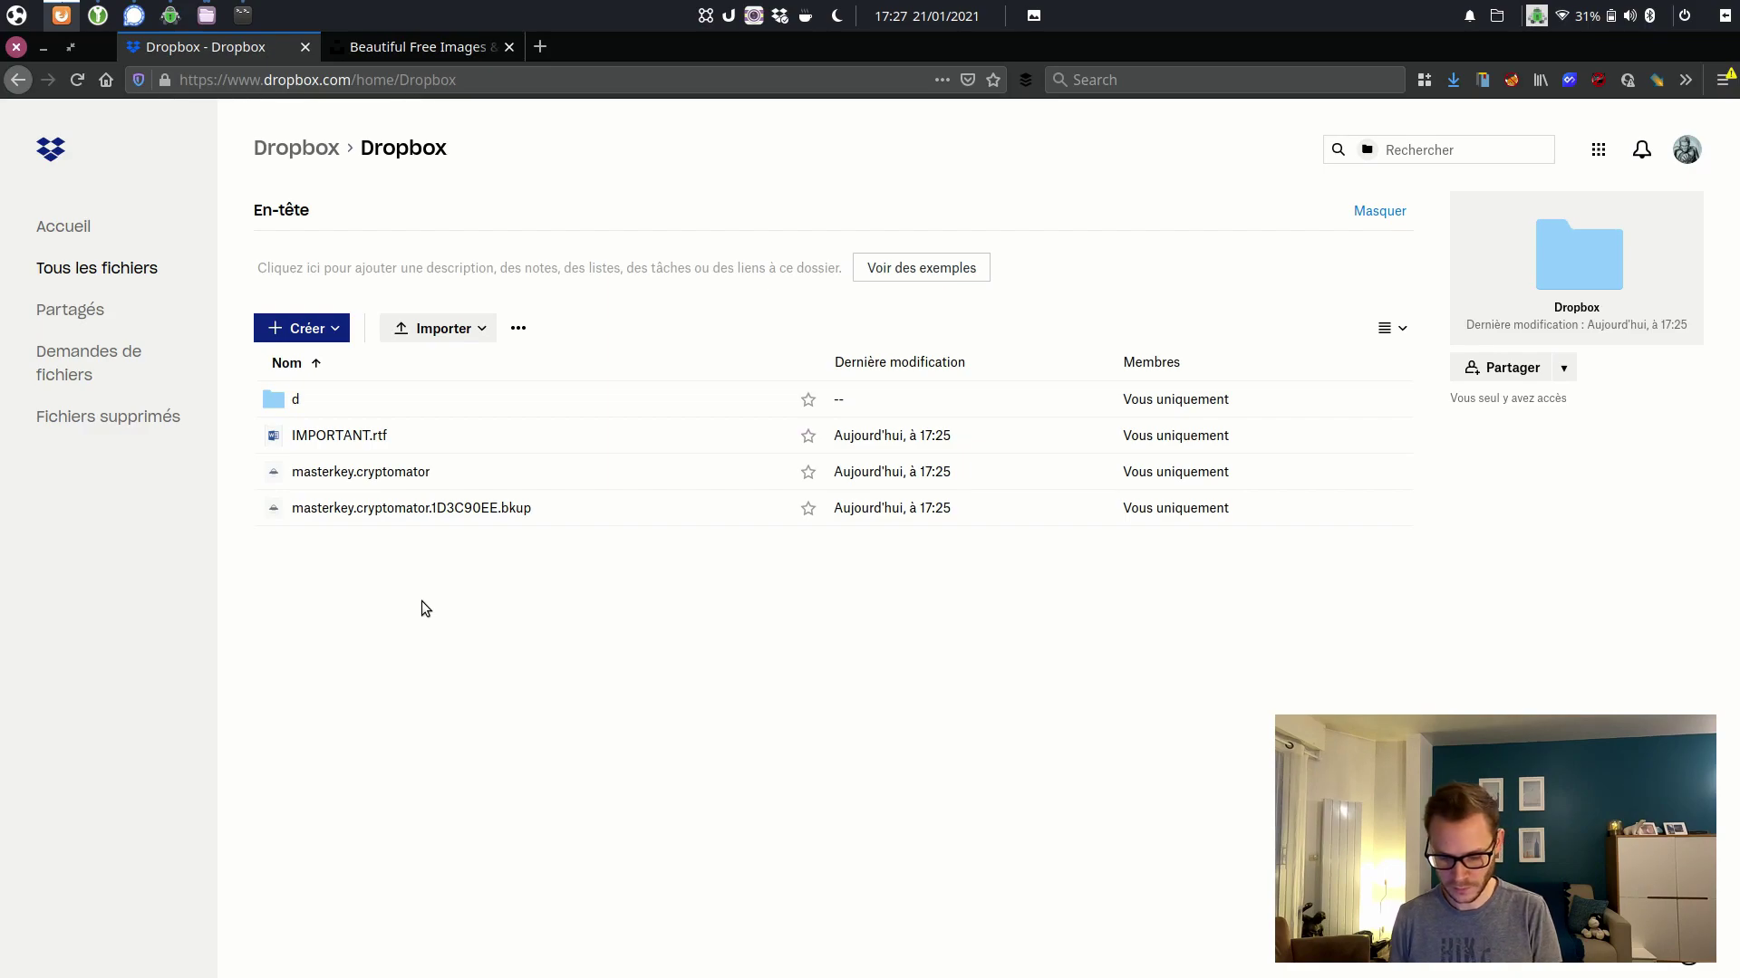
# Revisit the decrypted files in the vault folder, and lock the Dropbox vault in Cryptomator.
pyautogui.hotkey('alt', 'Tab')
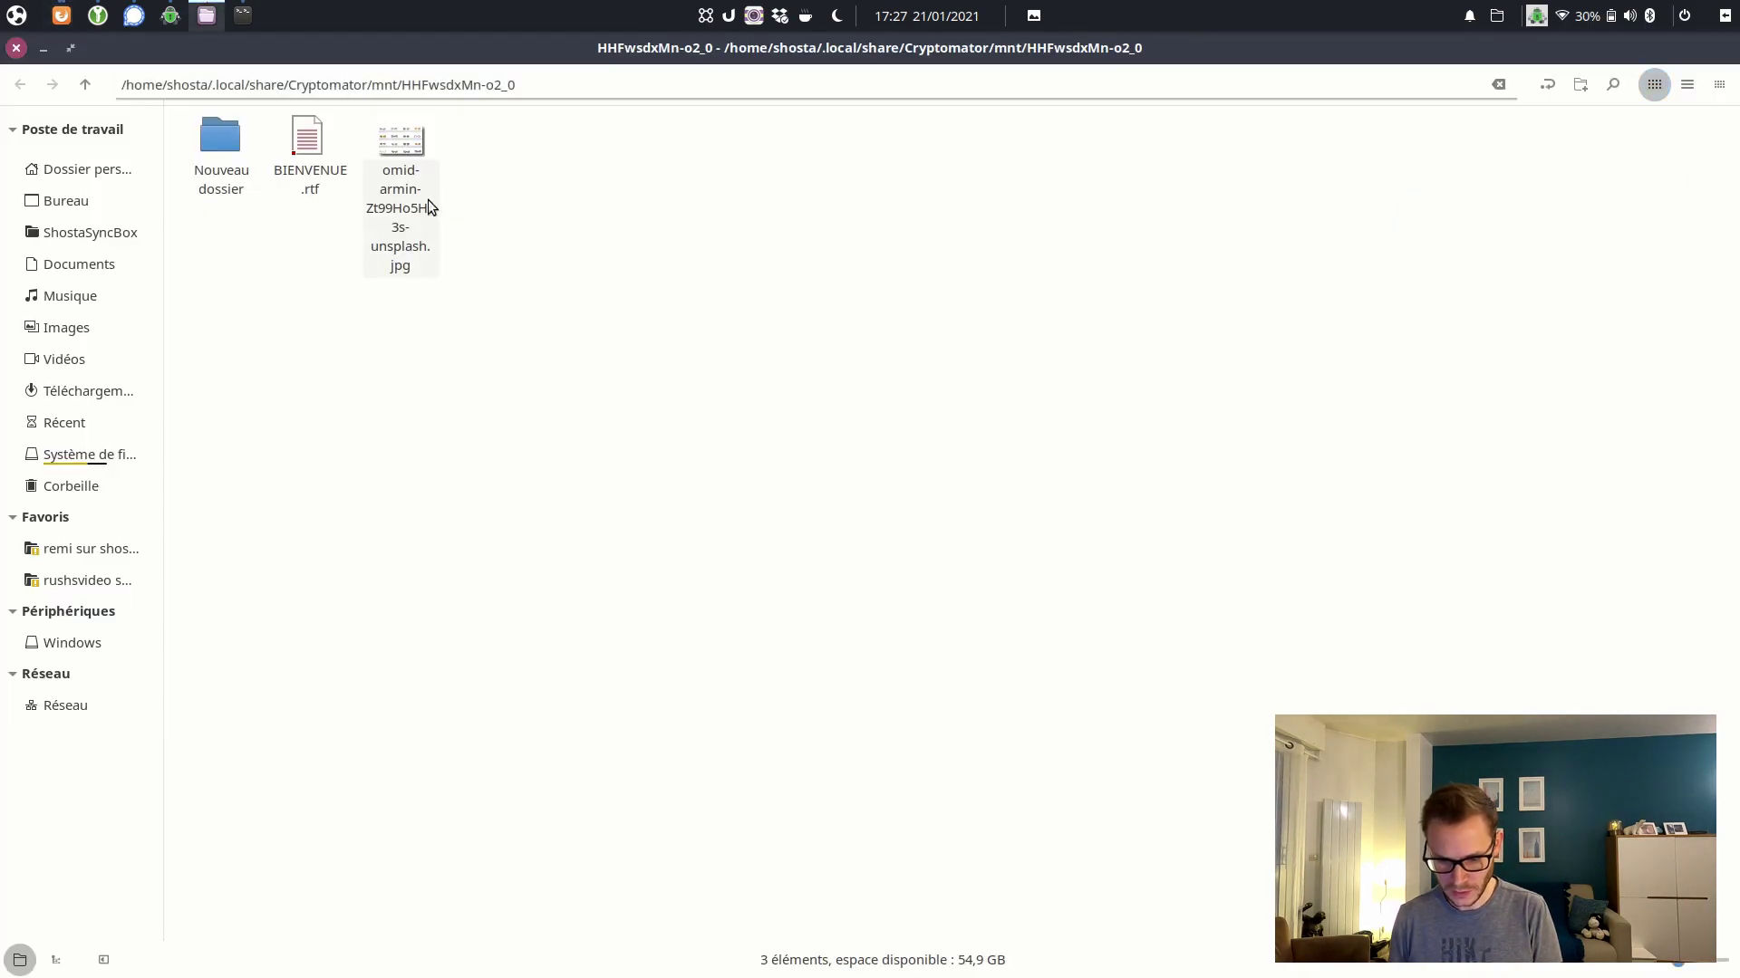
pyautogui.moveTo(421, 176)
pyautogui.mouseDown()
pyautogui.moveTo(410, 152)
pyautogui.moveTo(446, 193)
pyautogui.mouseUp()
pyautogui.click(446, 193)
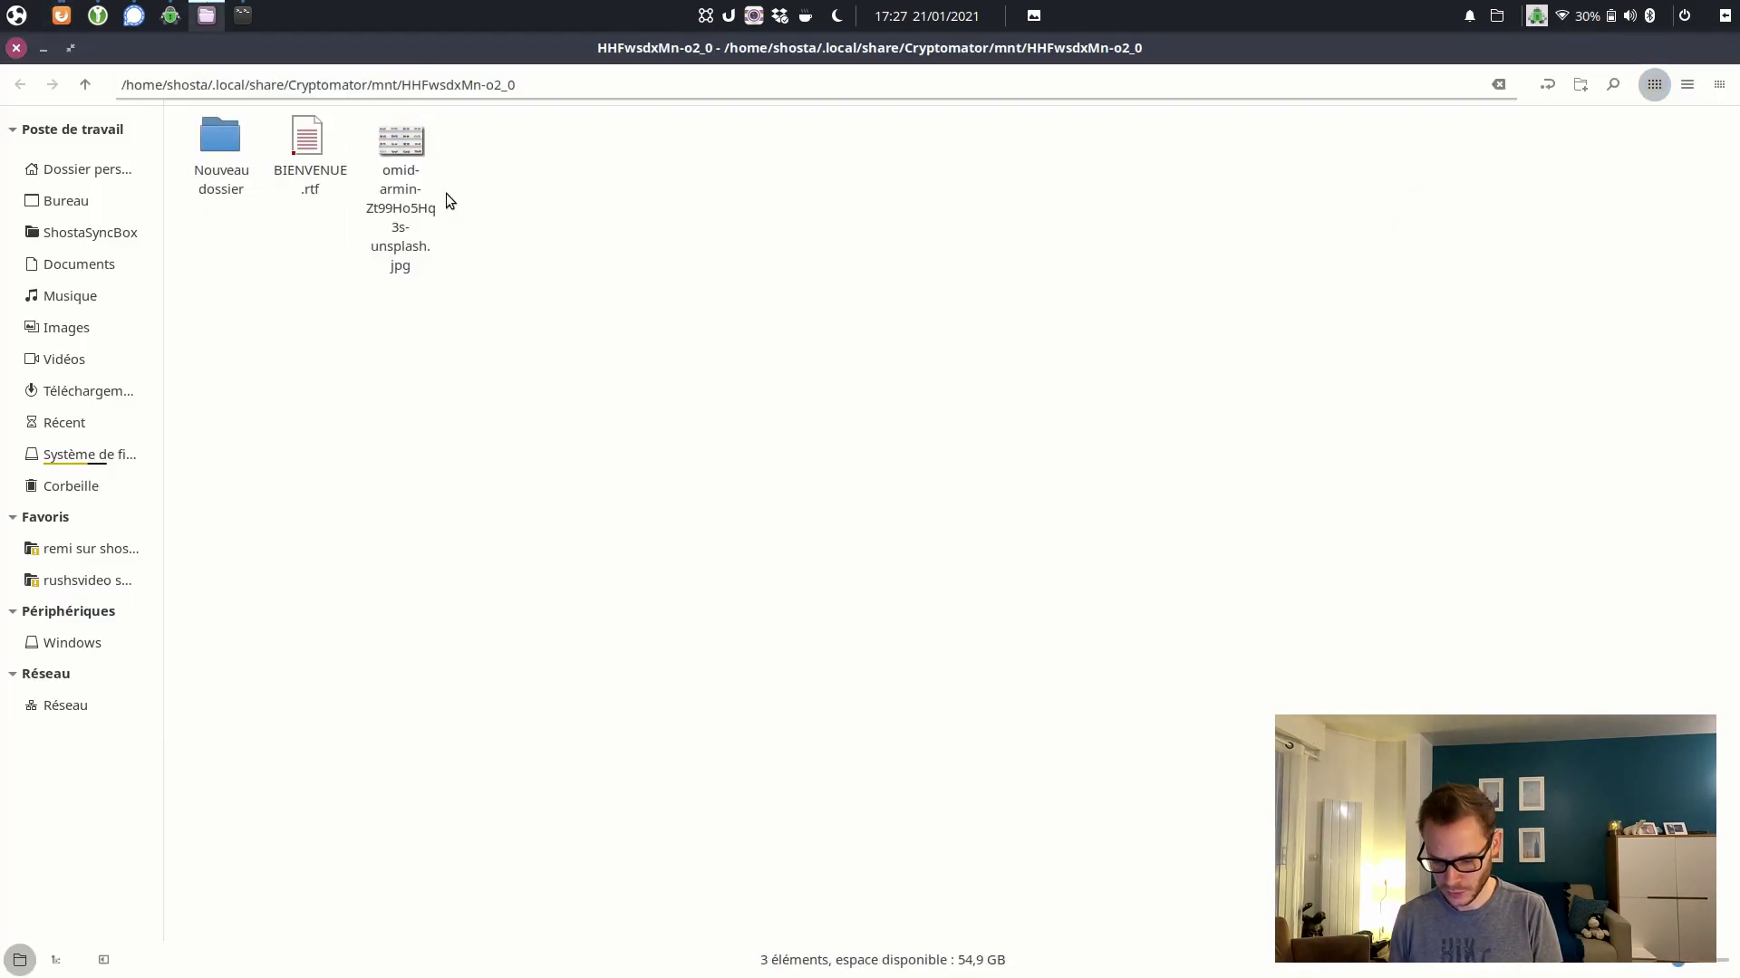
pyautogui.hotkey('alt', 'Tab')
pyautogui.hotkey('alt', 'Tab')
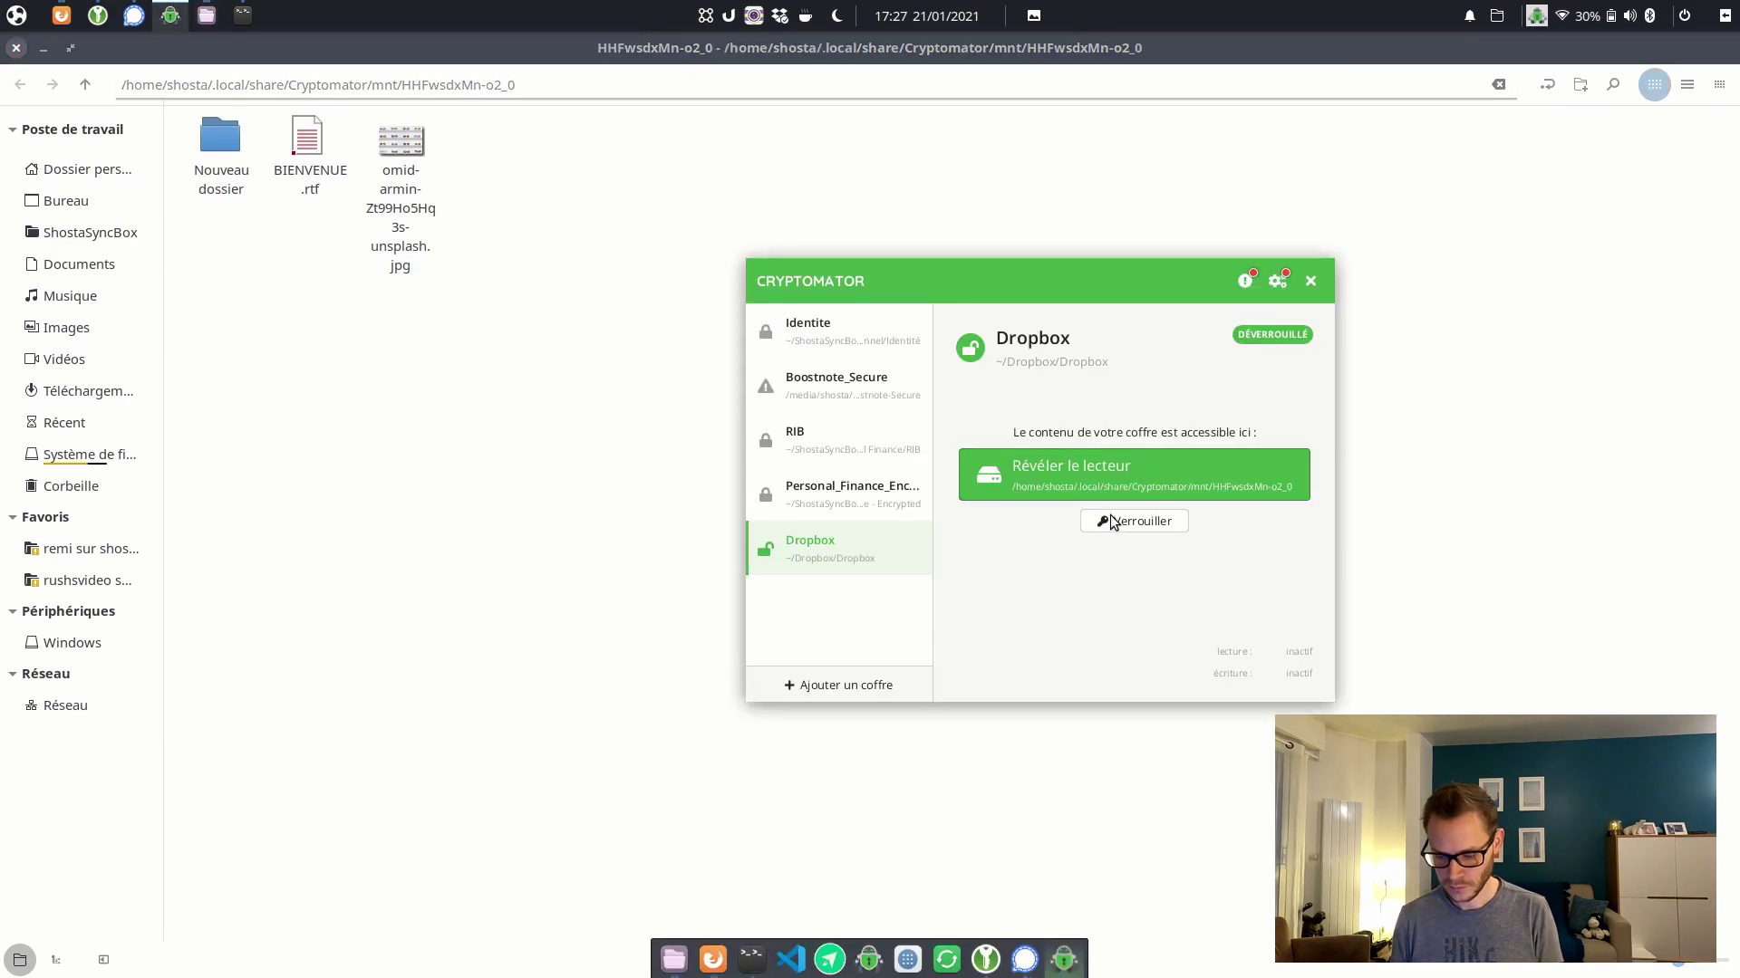
pyautogui.click(1122, 527)
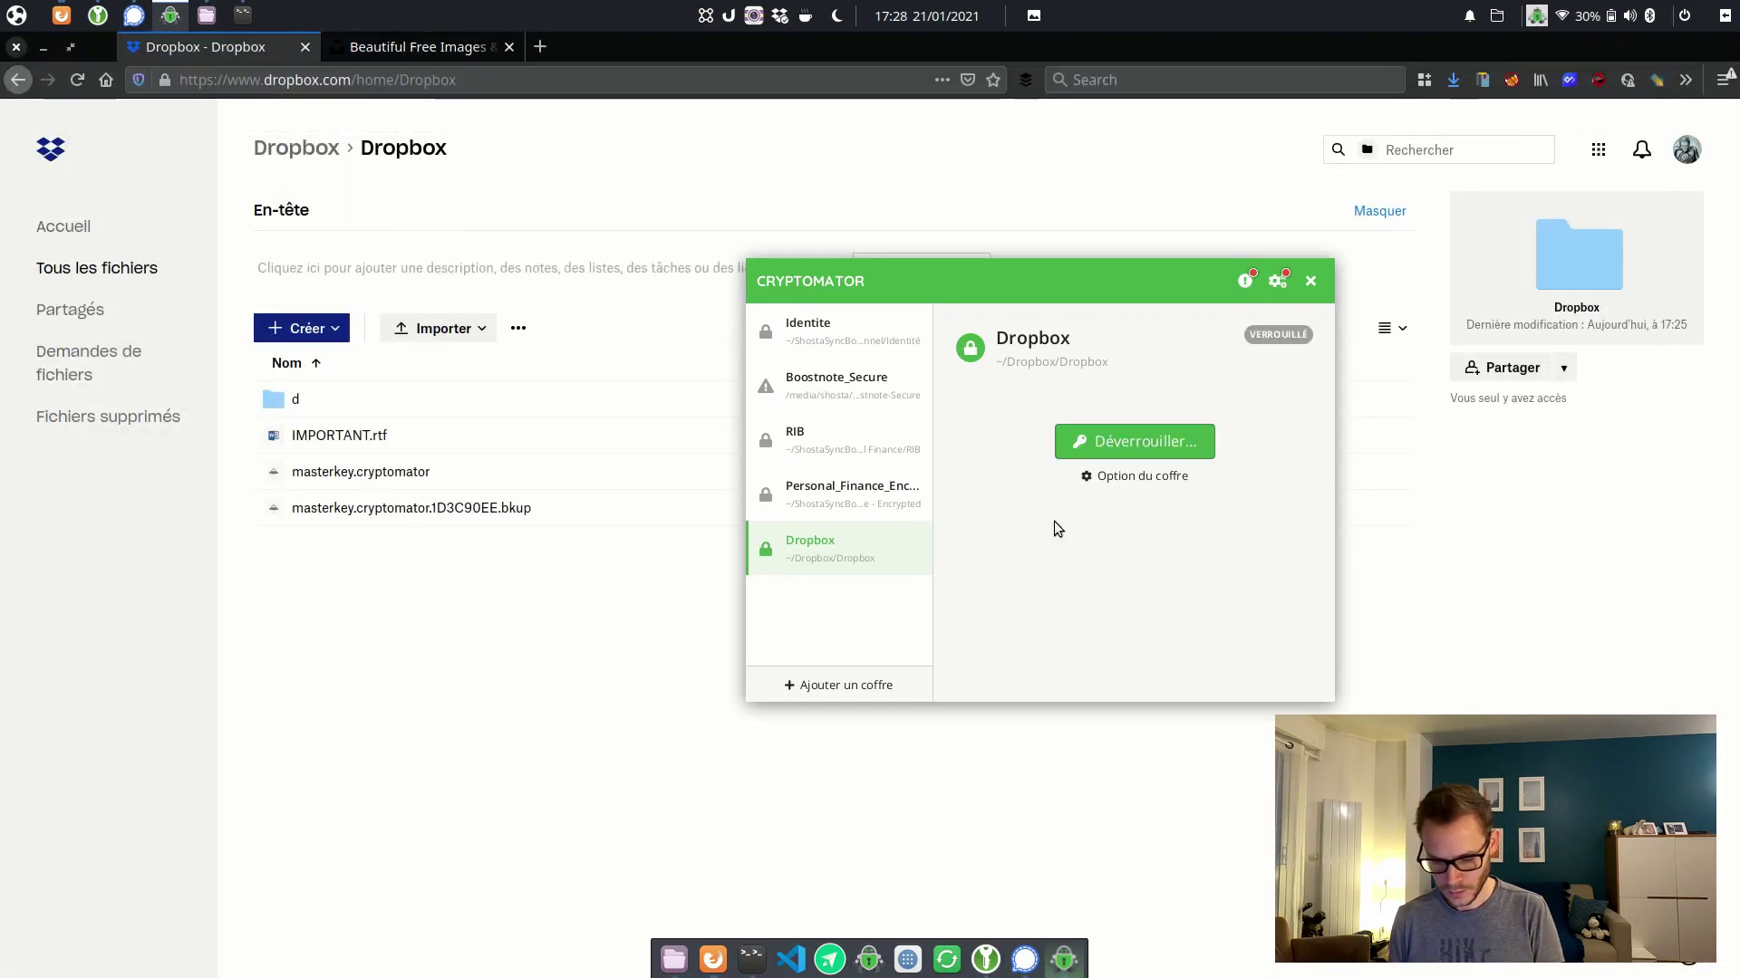
# Switch to the local Dropbox folder and browse the locked vault through d and AQ to examine its encrypted .c9r files.
pyautogui.click(637, 711)
pyautogui.hotkey('alt', 'Tab')
pyautogui.hotkey('alt', 'Tab')
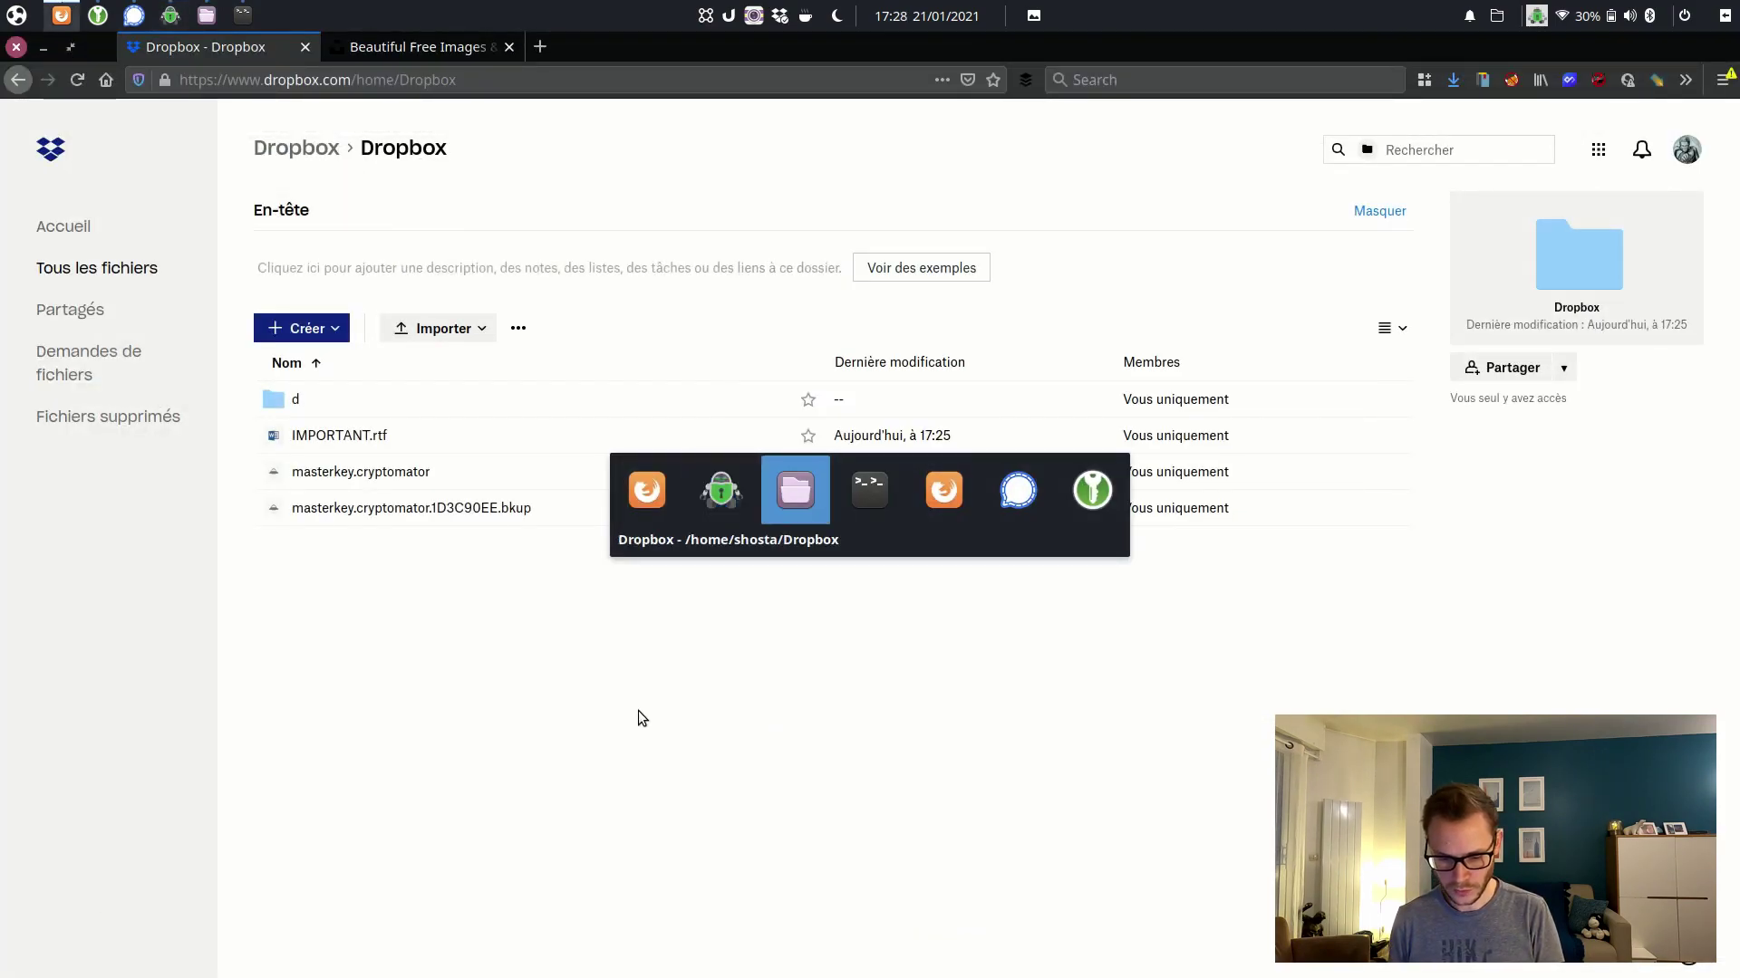
pyautogui.doubleClick(220, 136)
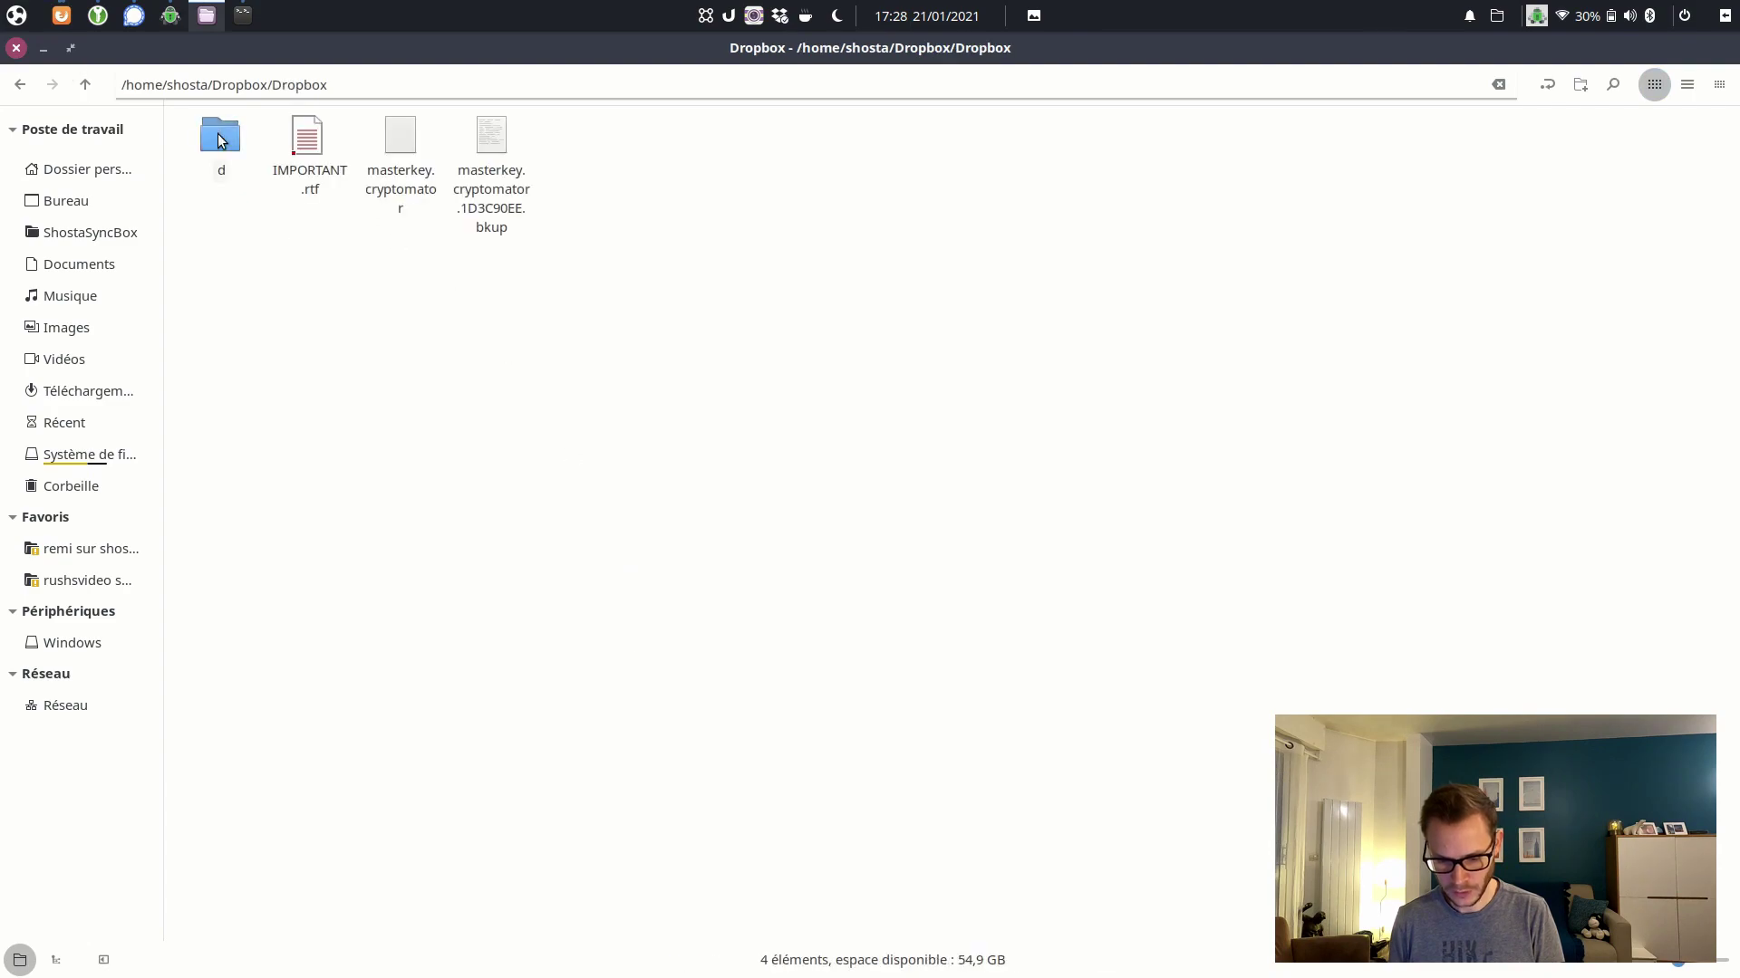
pyautogui.doubleClick(220, 136)
pyautogui.click(317, 143)
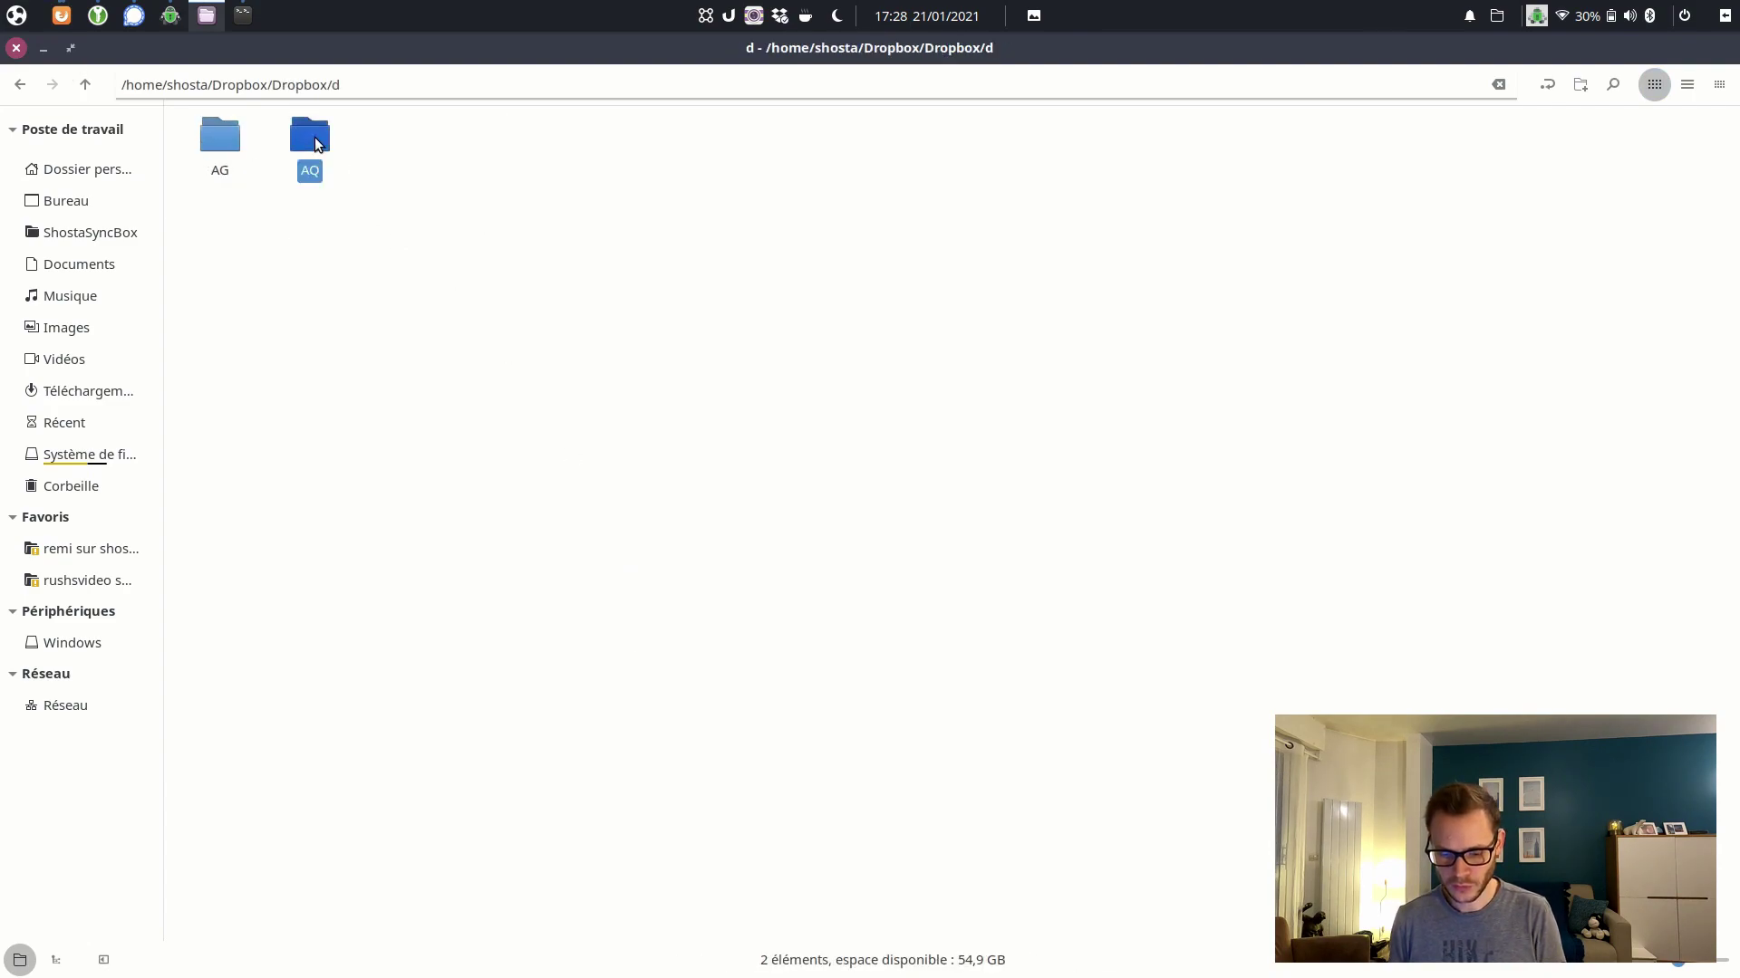
pyautogui.doubleClick(317, 143)
pyautogui.doubleClick(220, 136)
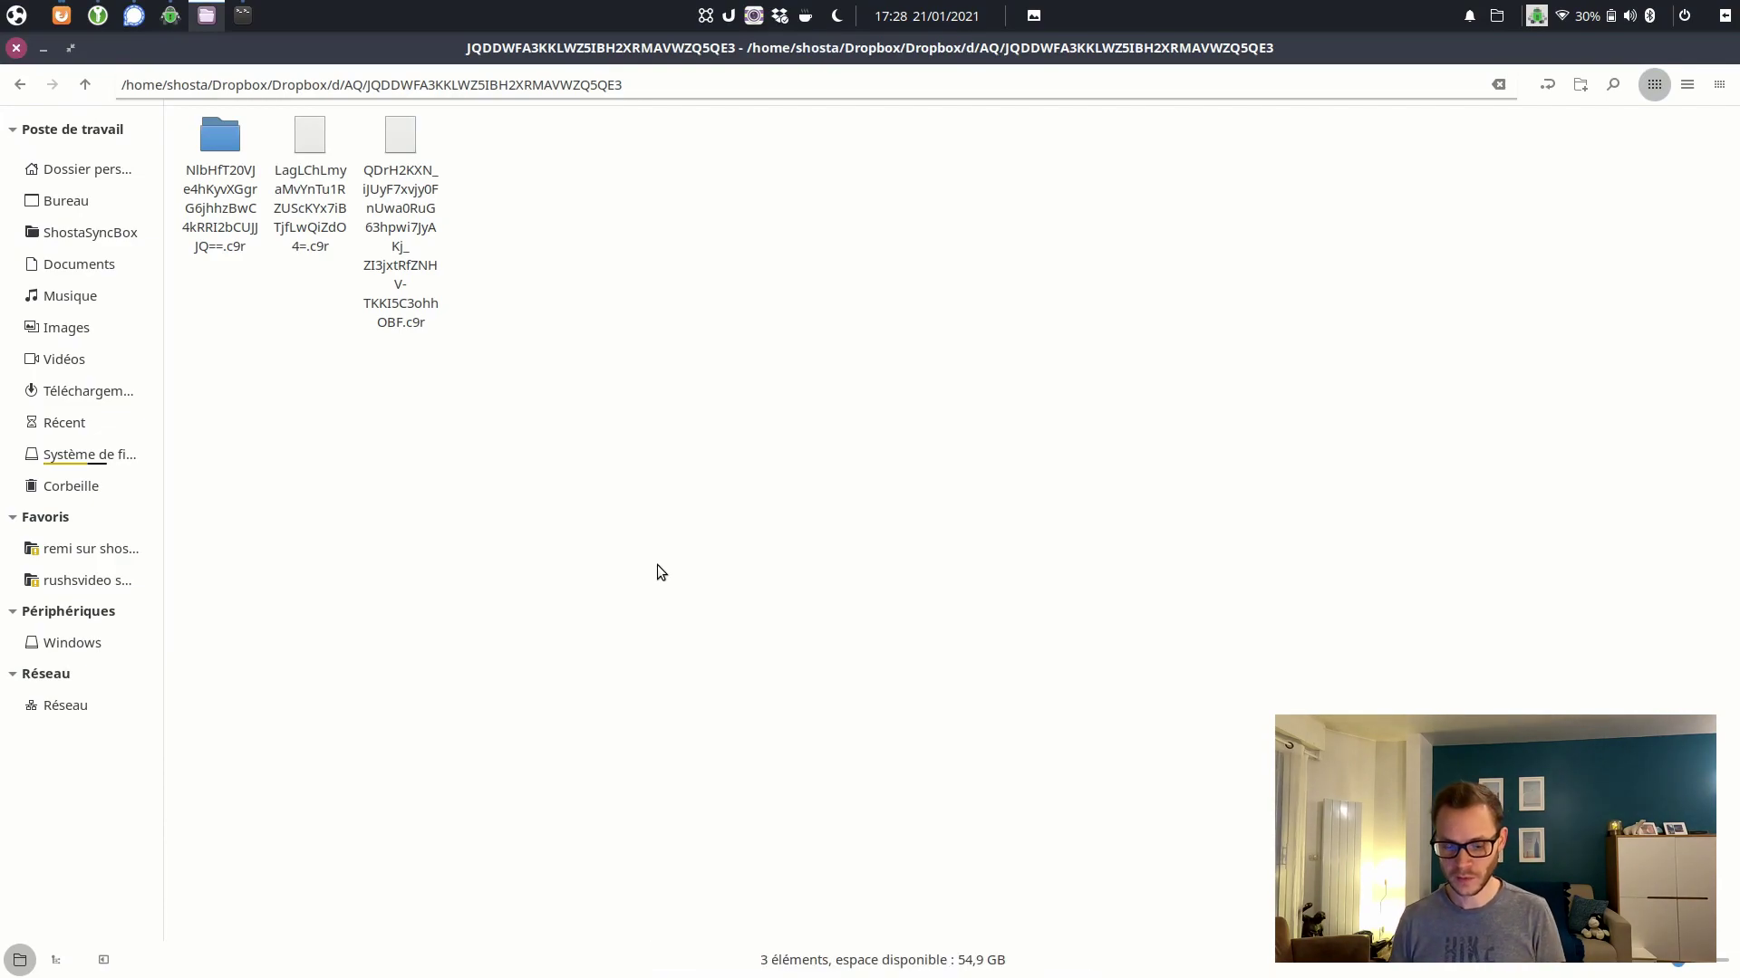
# On the Dropbox website, browse the vault folder through d and AQ into its encrypted .c9r folder, and return to the root folder.
pyautogui.hotkey('alt', 'Tab')
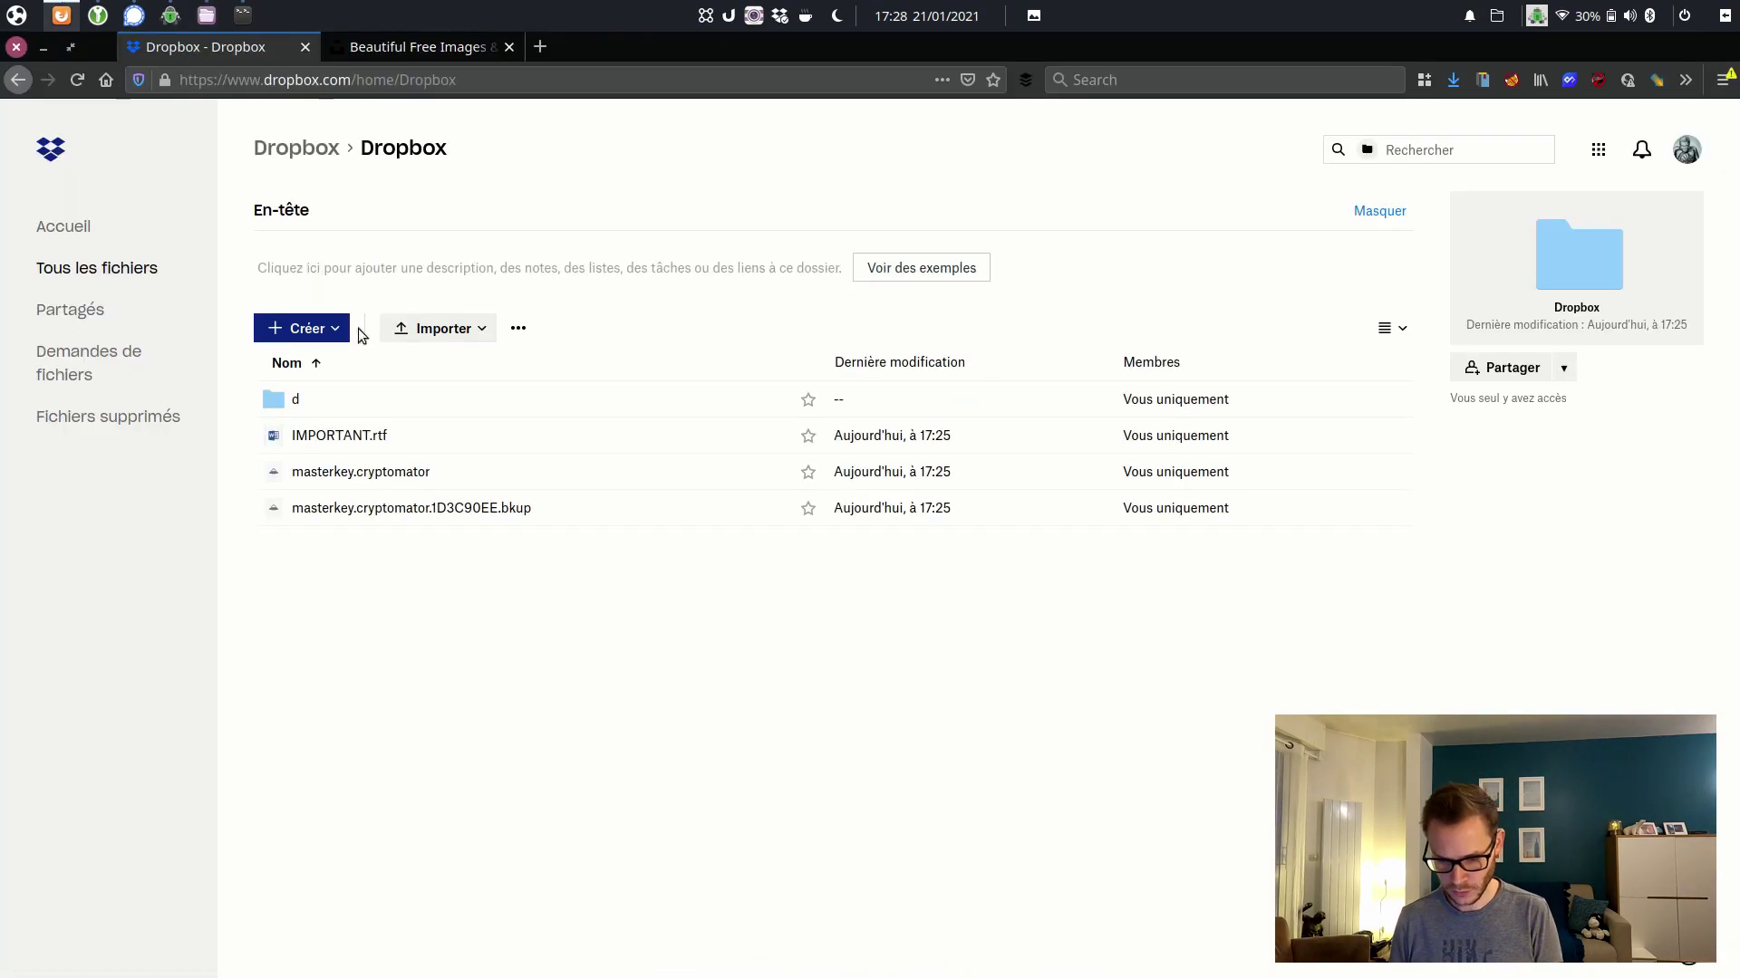
pyautogui.click(94, 270)
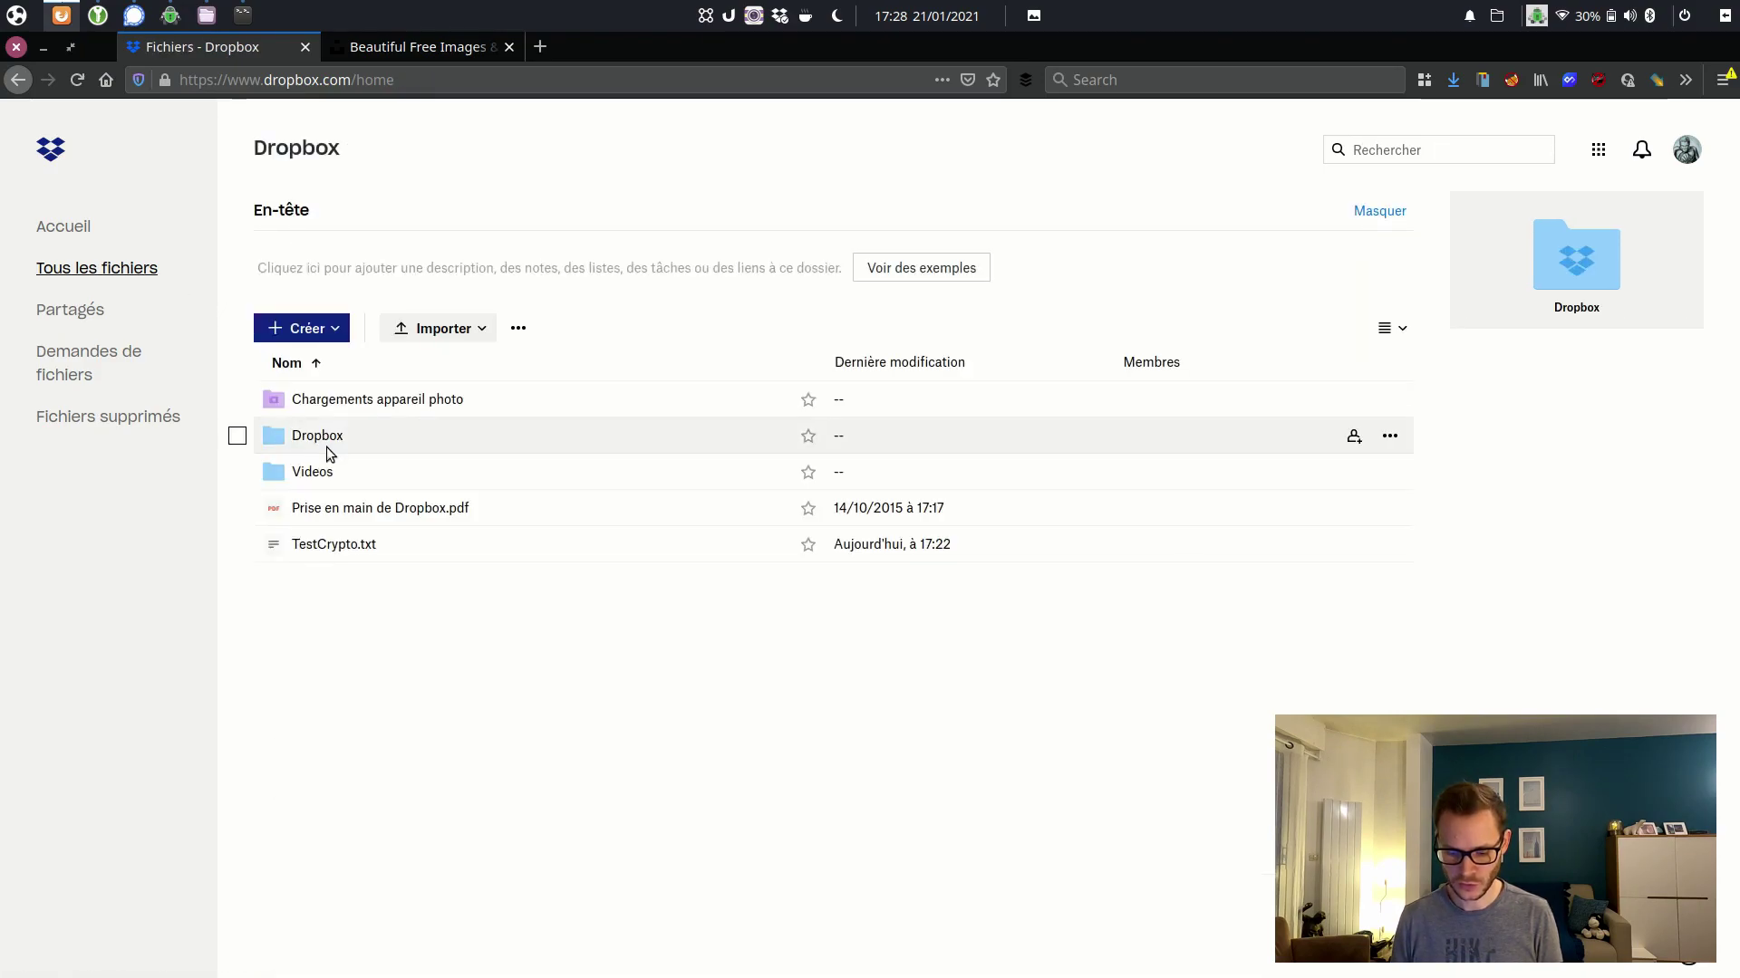
pyautogui.click(325, 439)
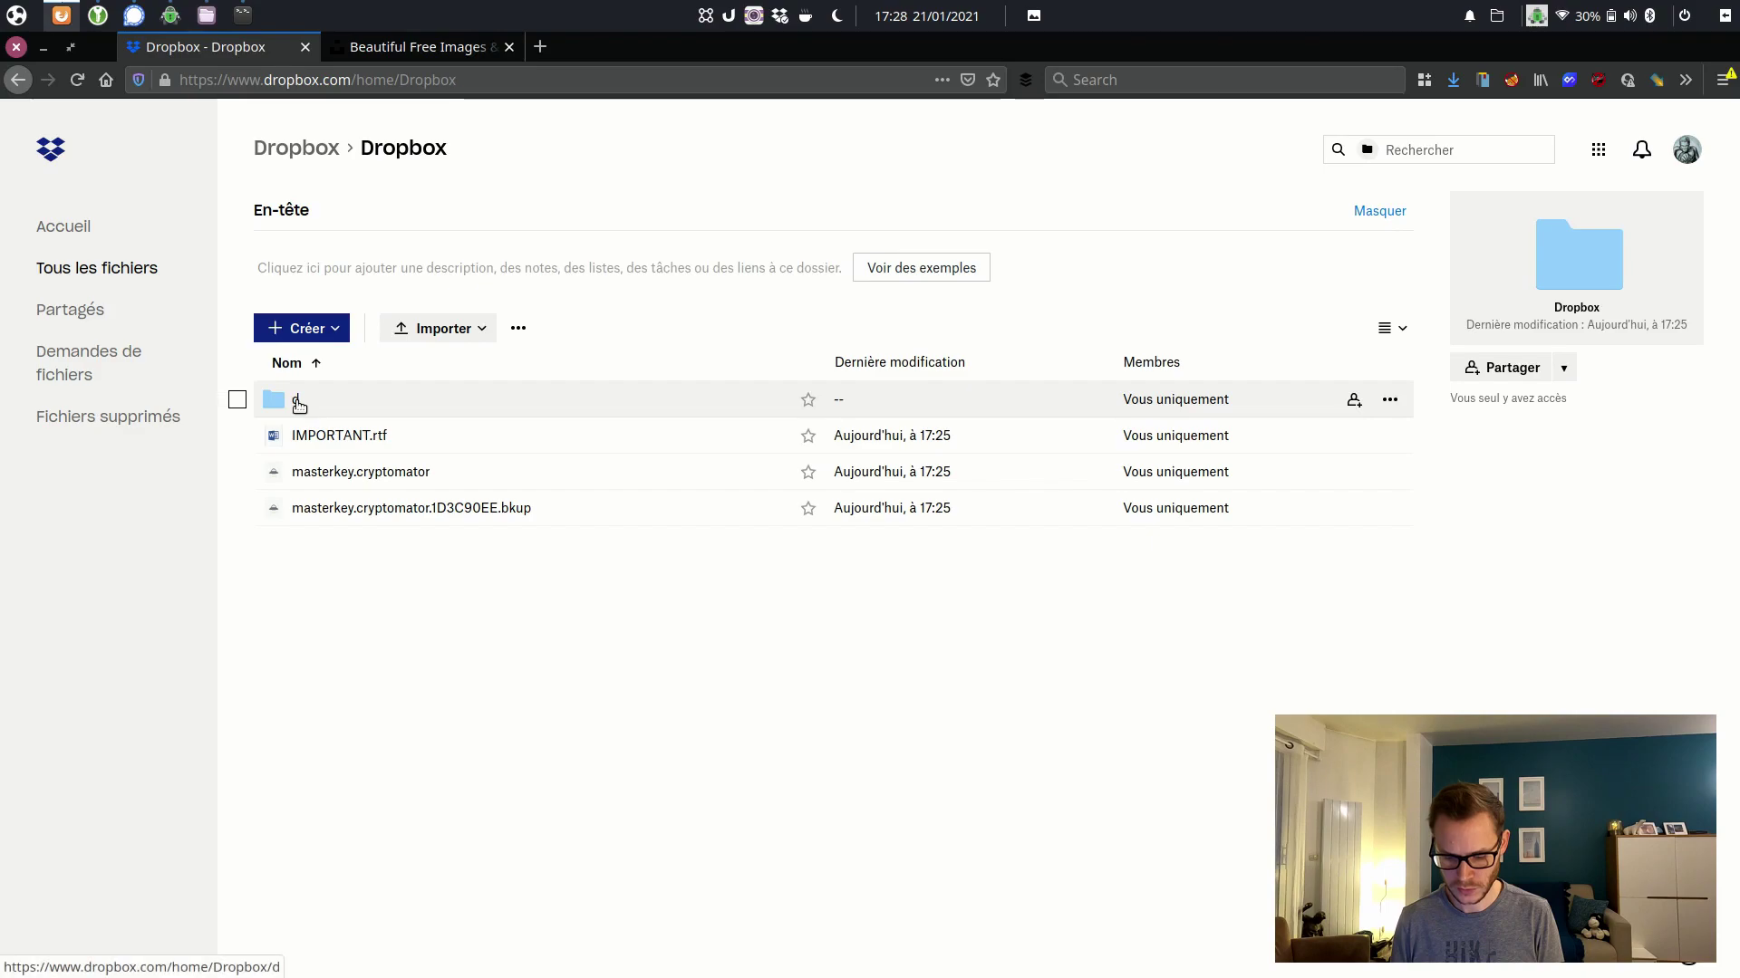
pyautogui.click(298, 400)
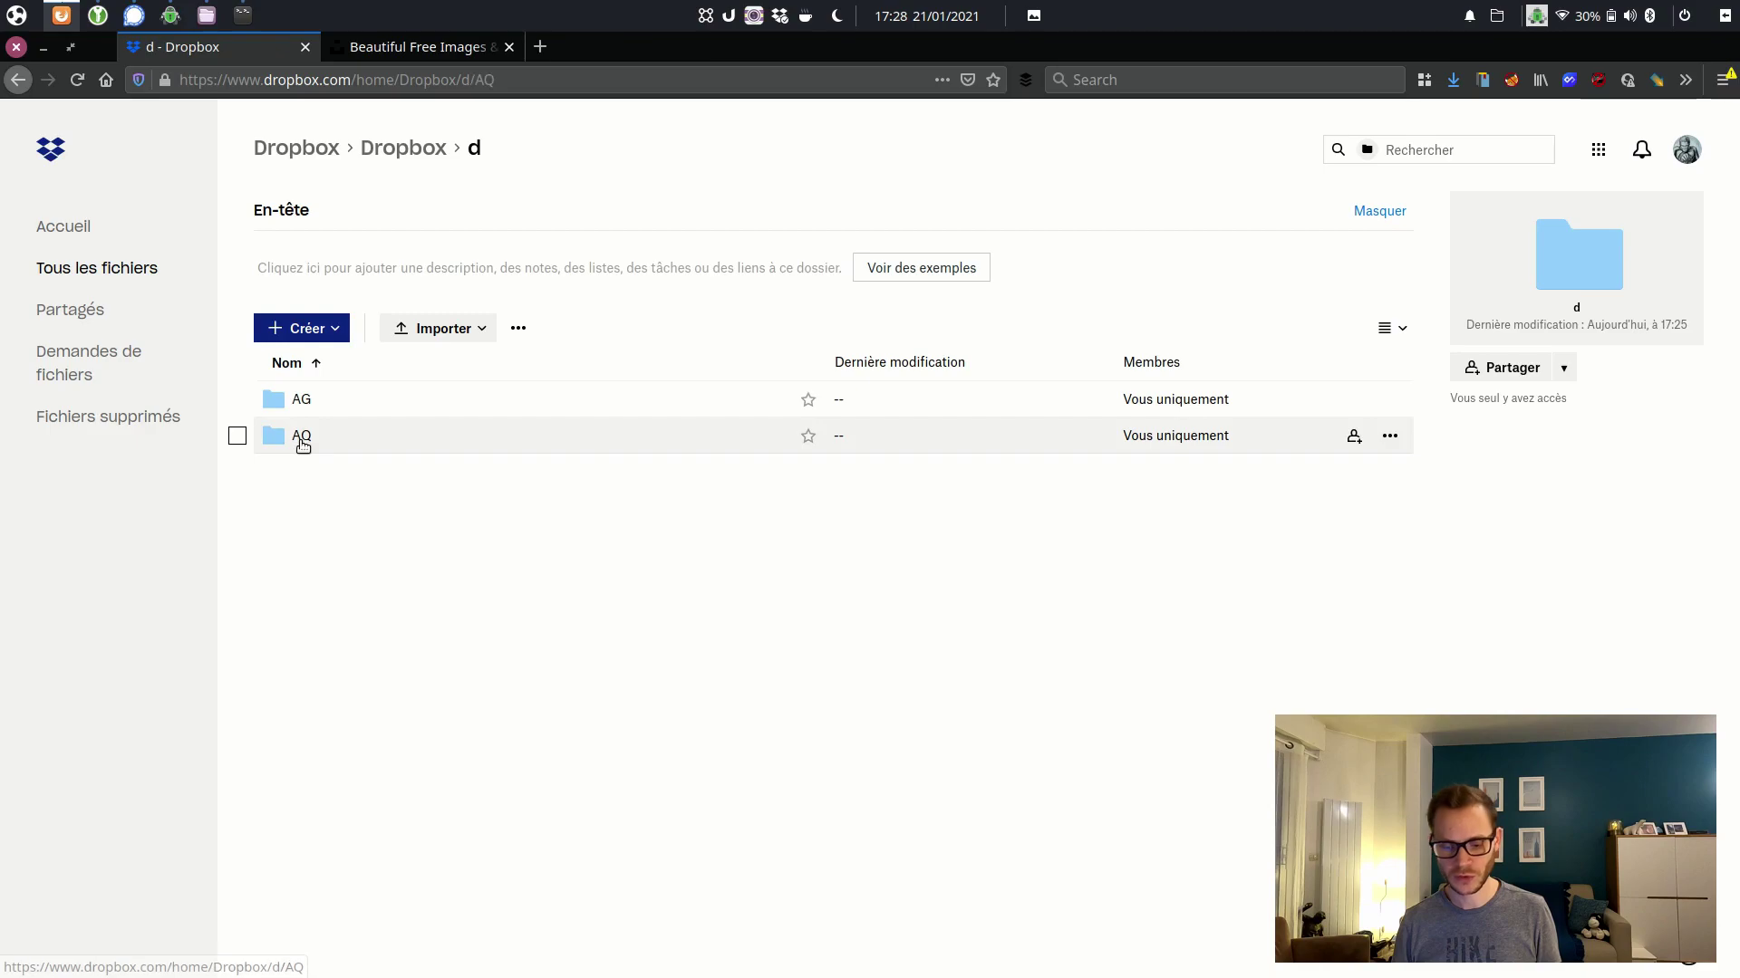
pyautogui.click(300, 438)
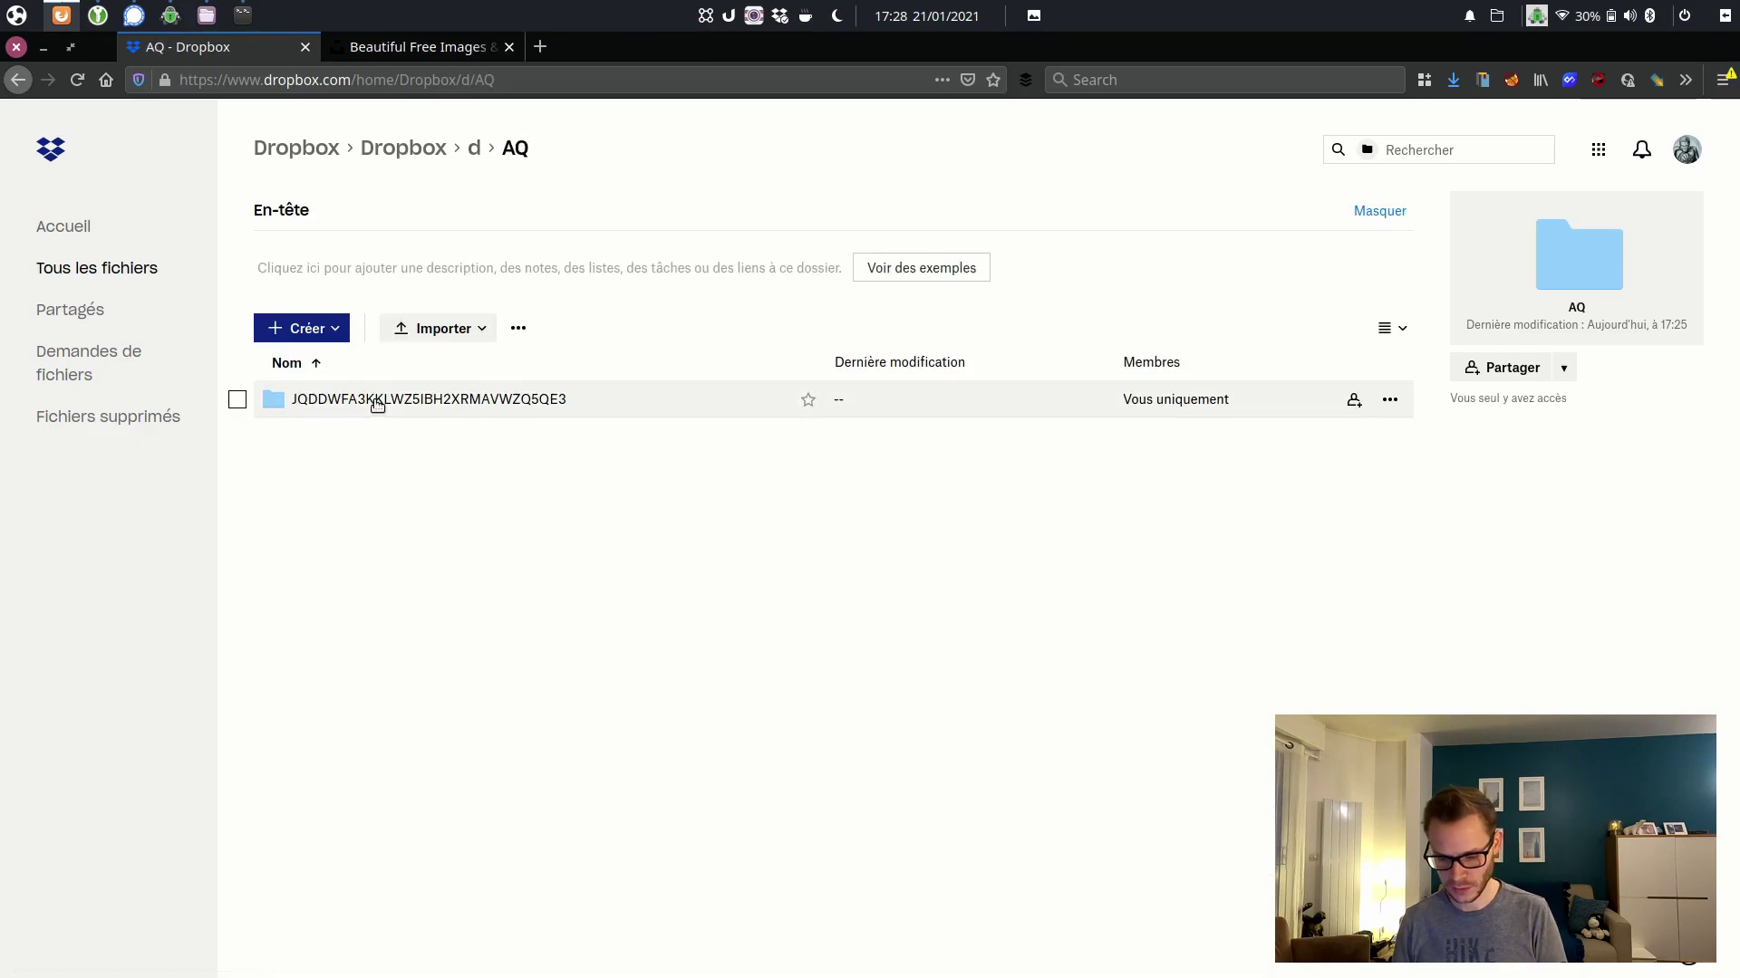
pyautogui.click(381, 405)
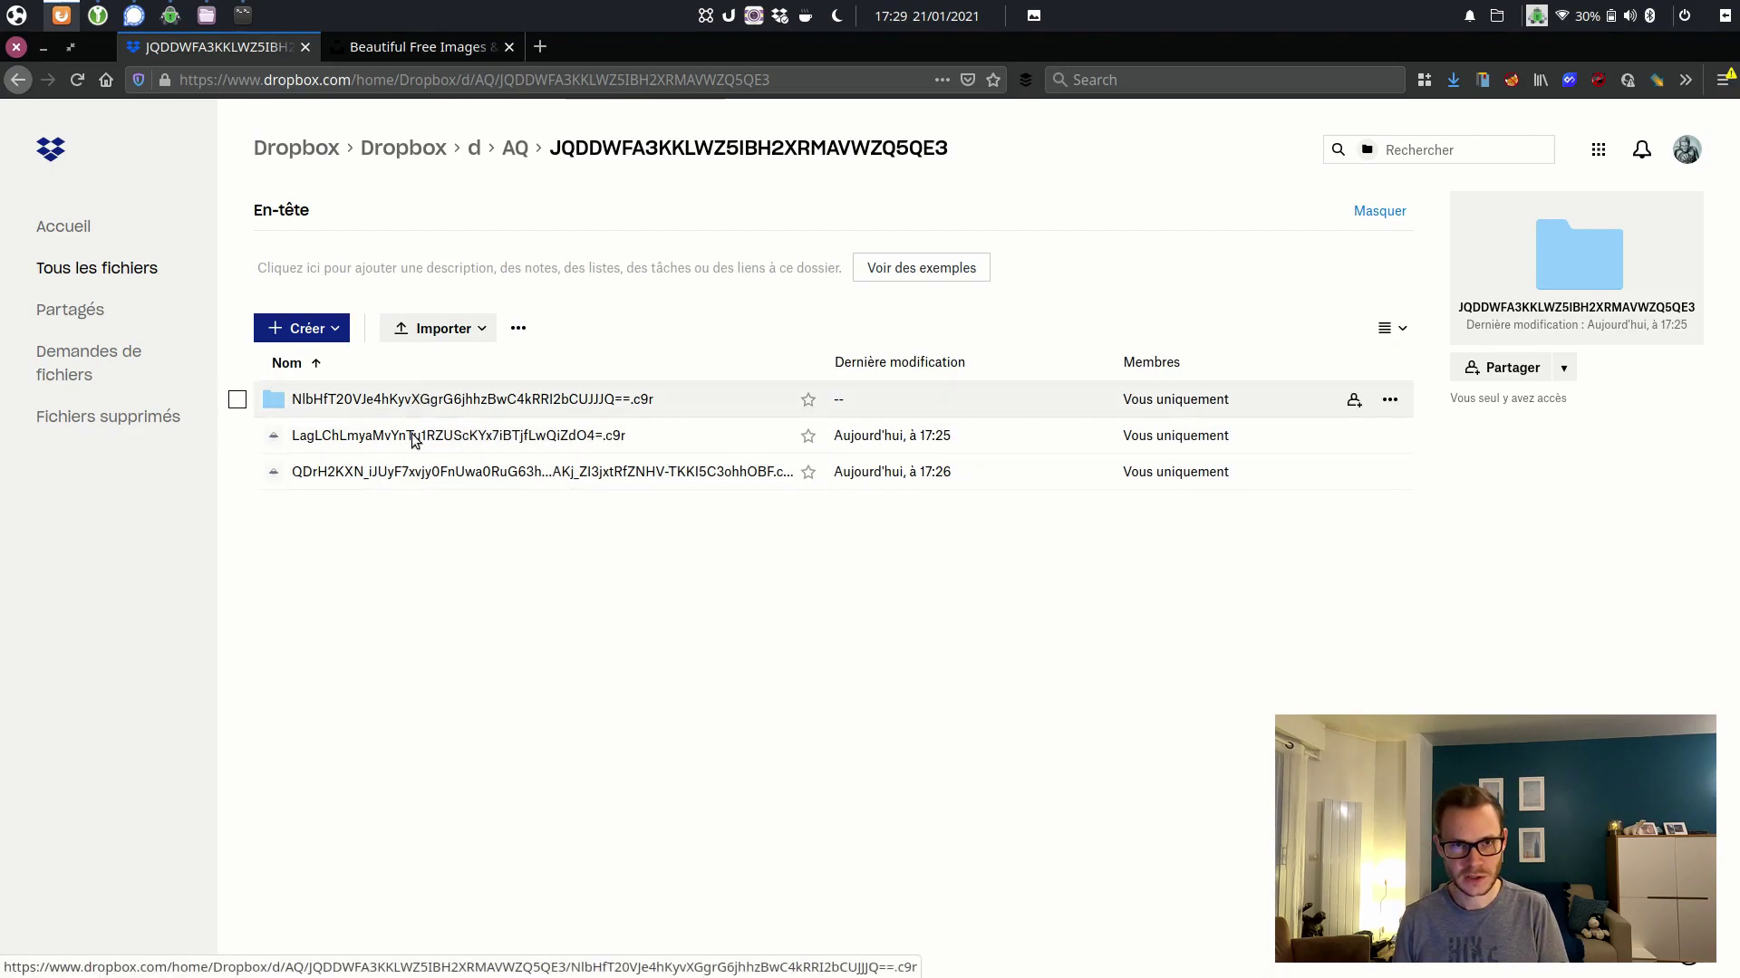
pyautogui.click(439, 403)
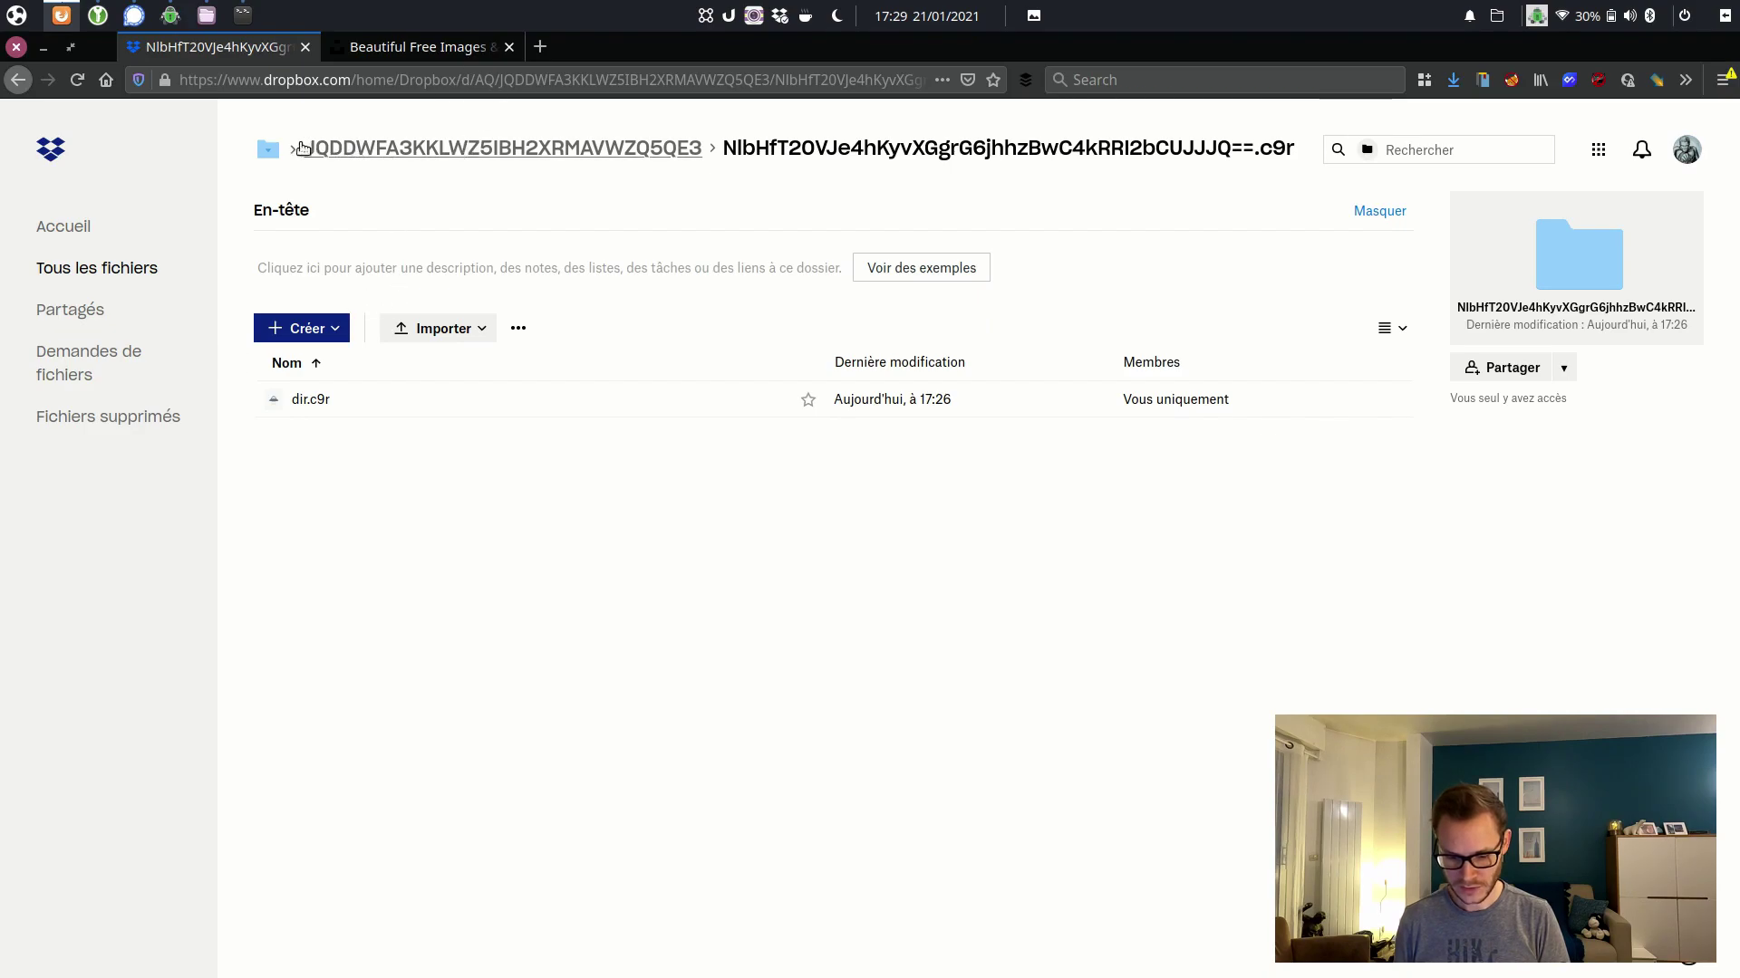
pyautogui.click(264, 160)
pyautogui.click(306, 189)
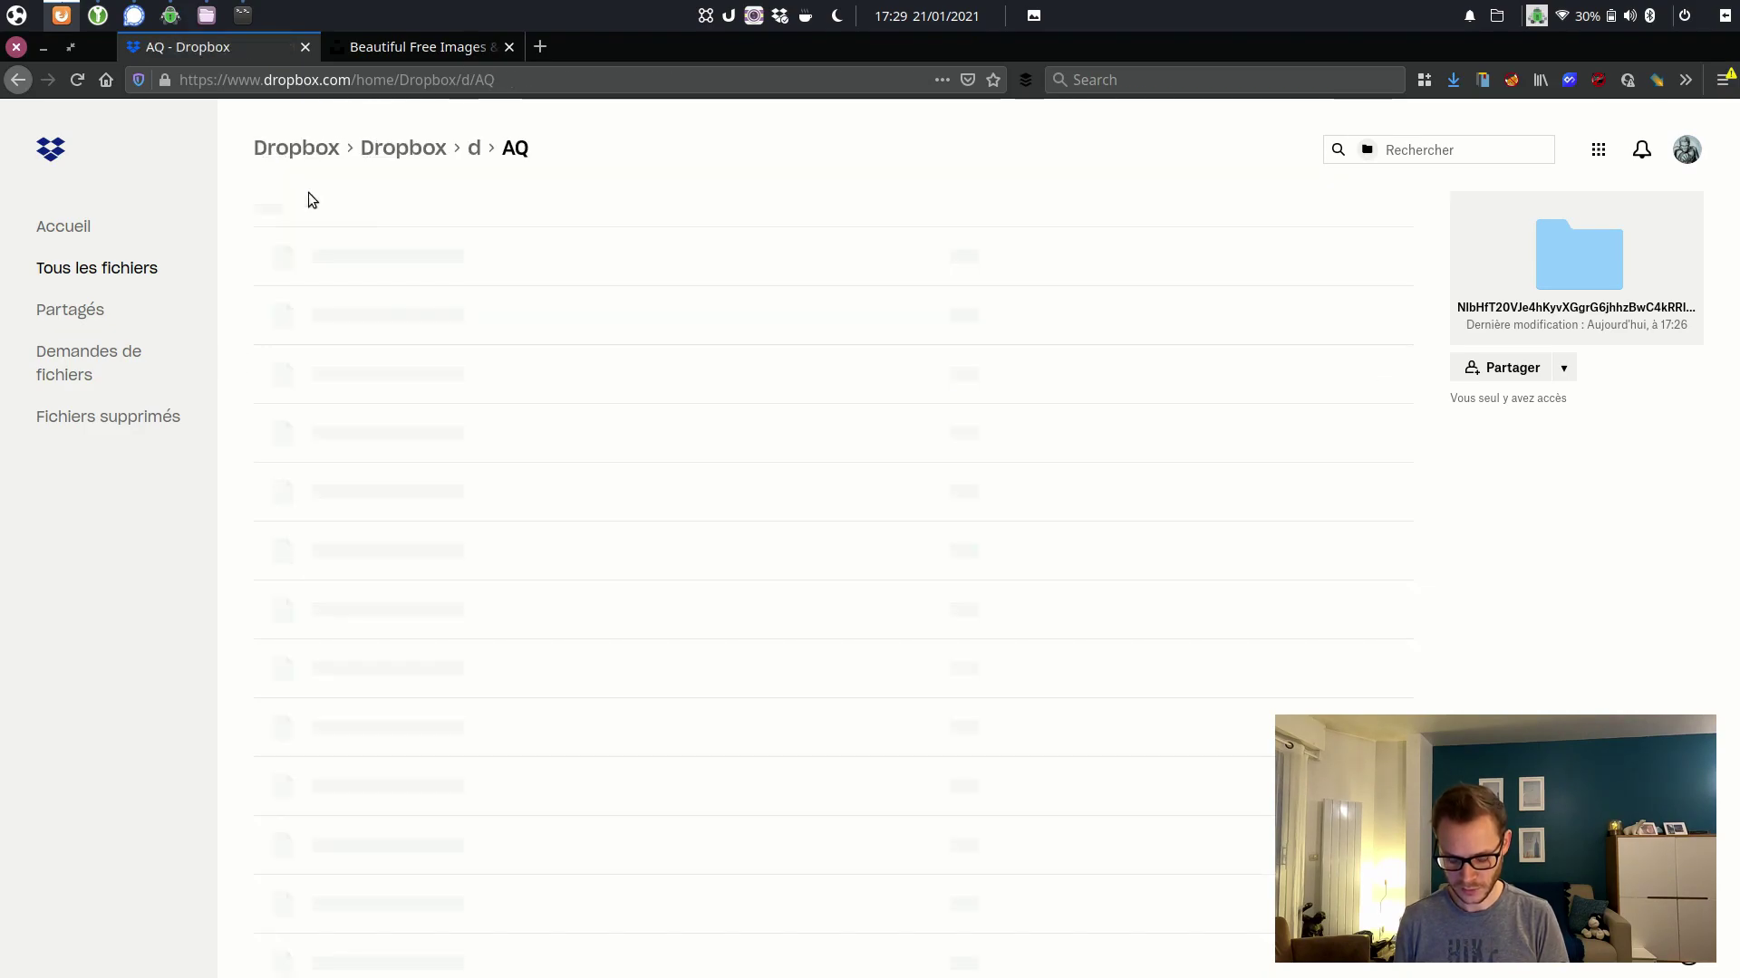
pyautogui.click(287, 152)
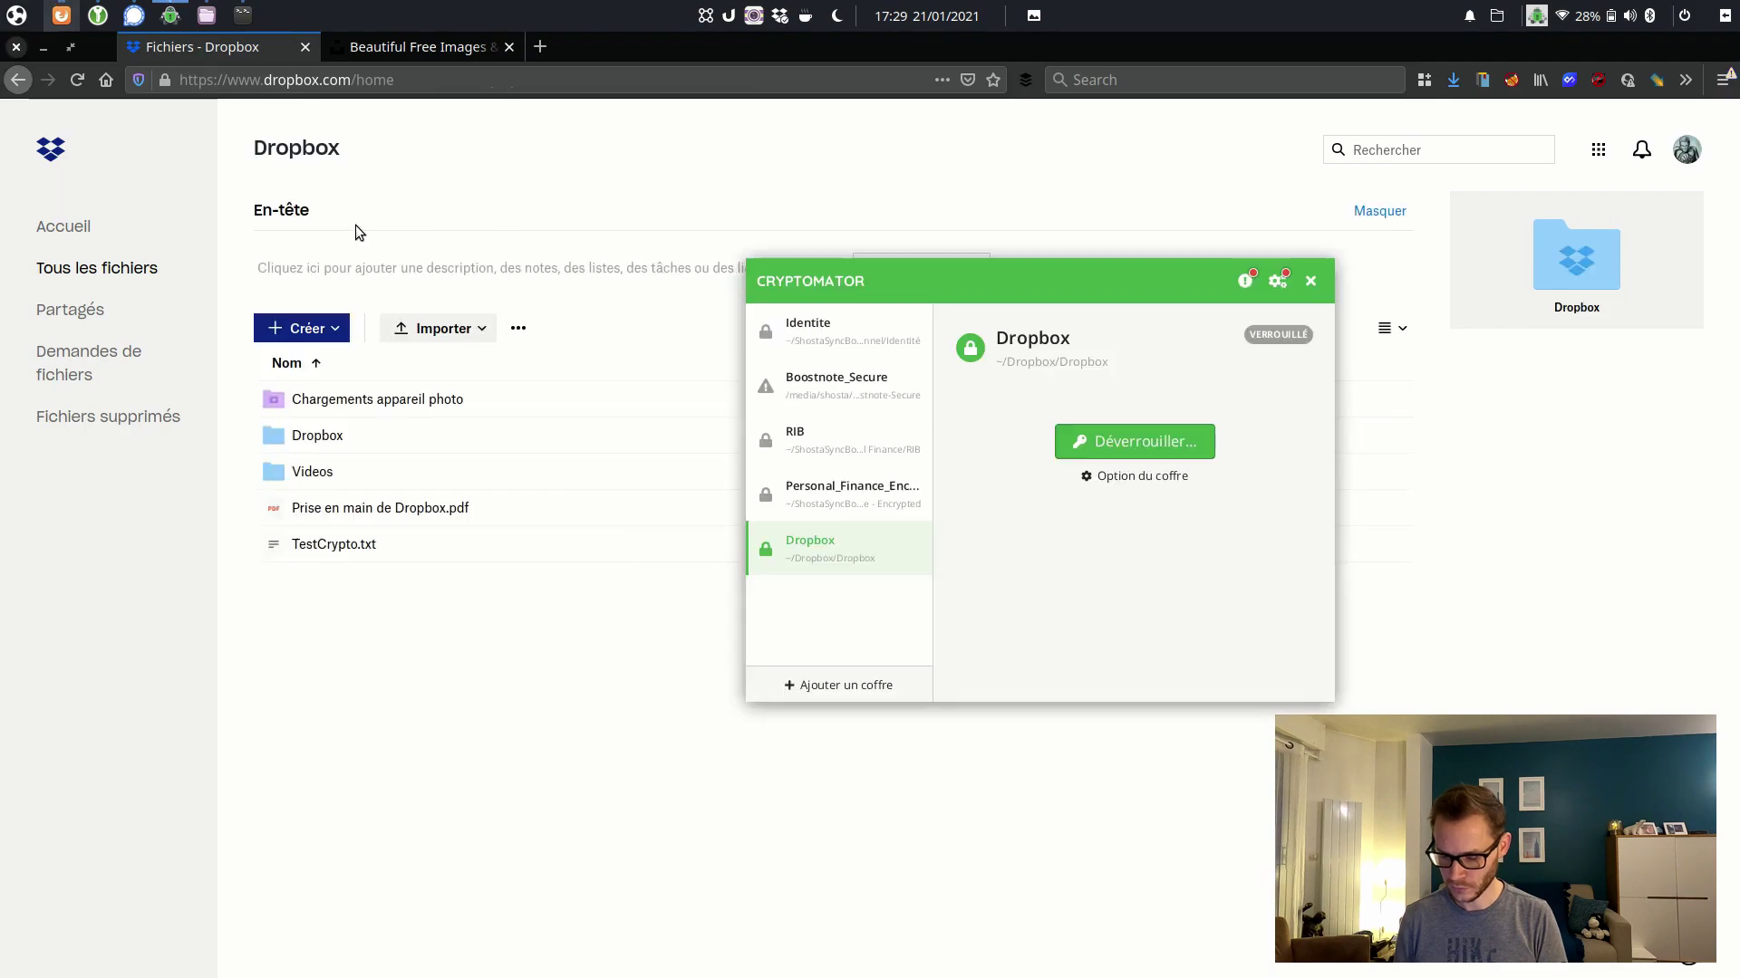
# Unlock the Dropbox vault in Cryptomator with the vault password and reveal its decrypted contents in the file manager.
pyautogui.click(1122, 451)
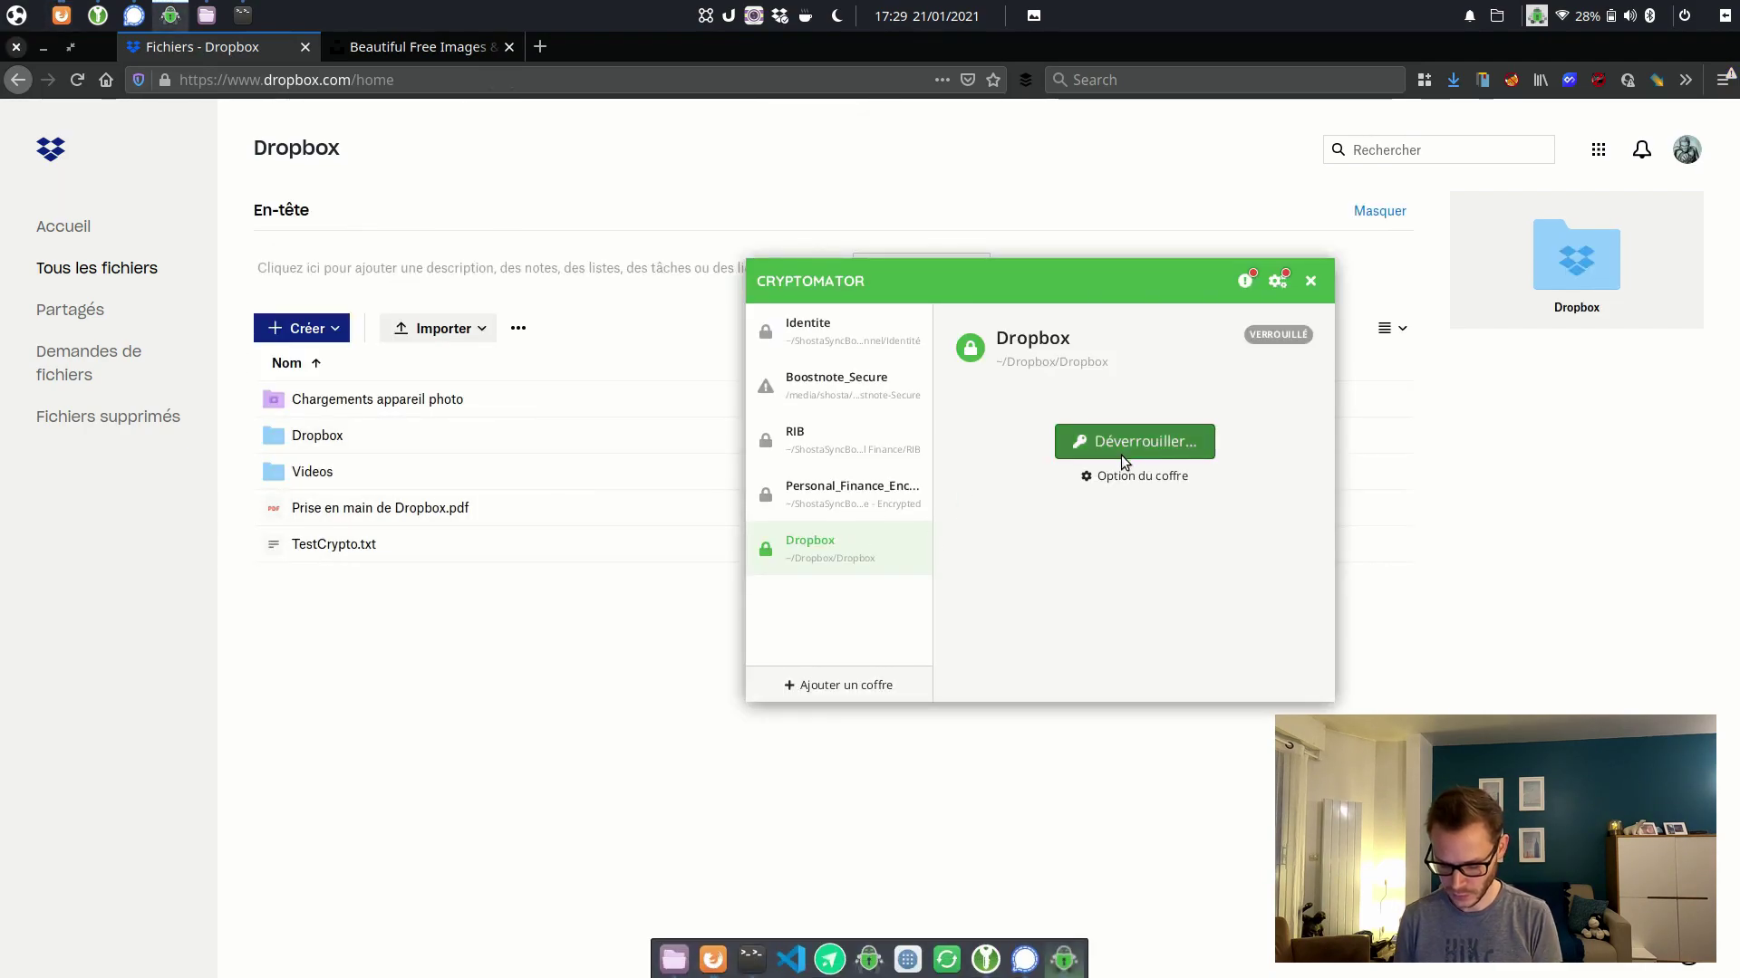
pyautogui.write('****')
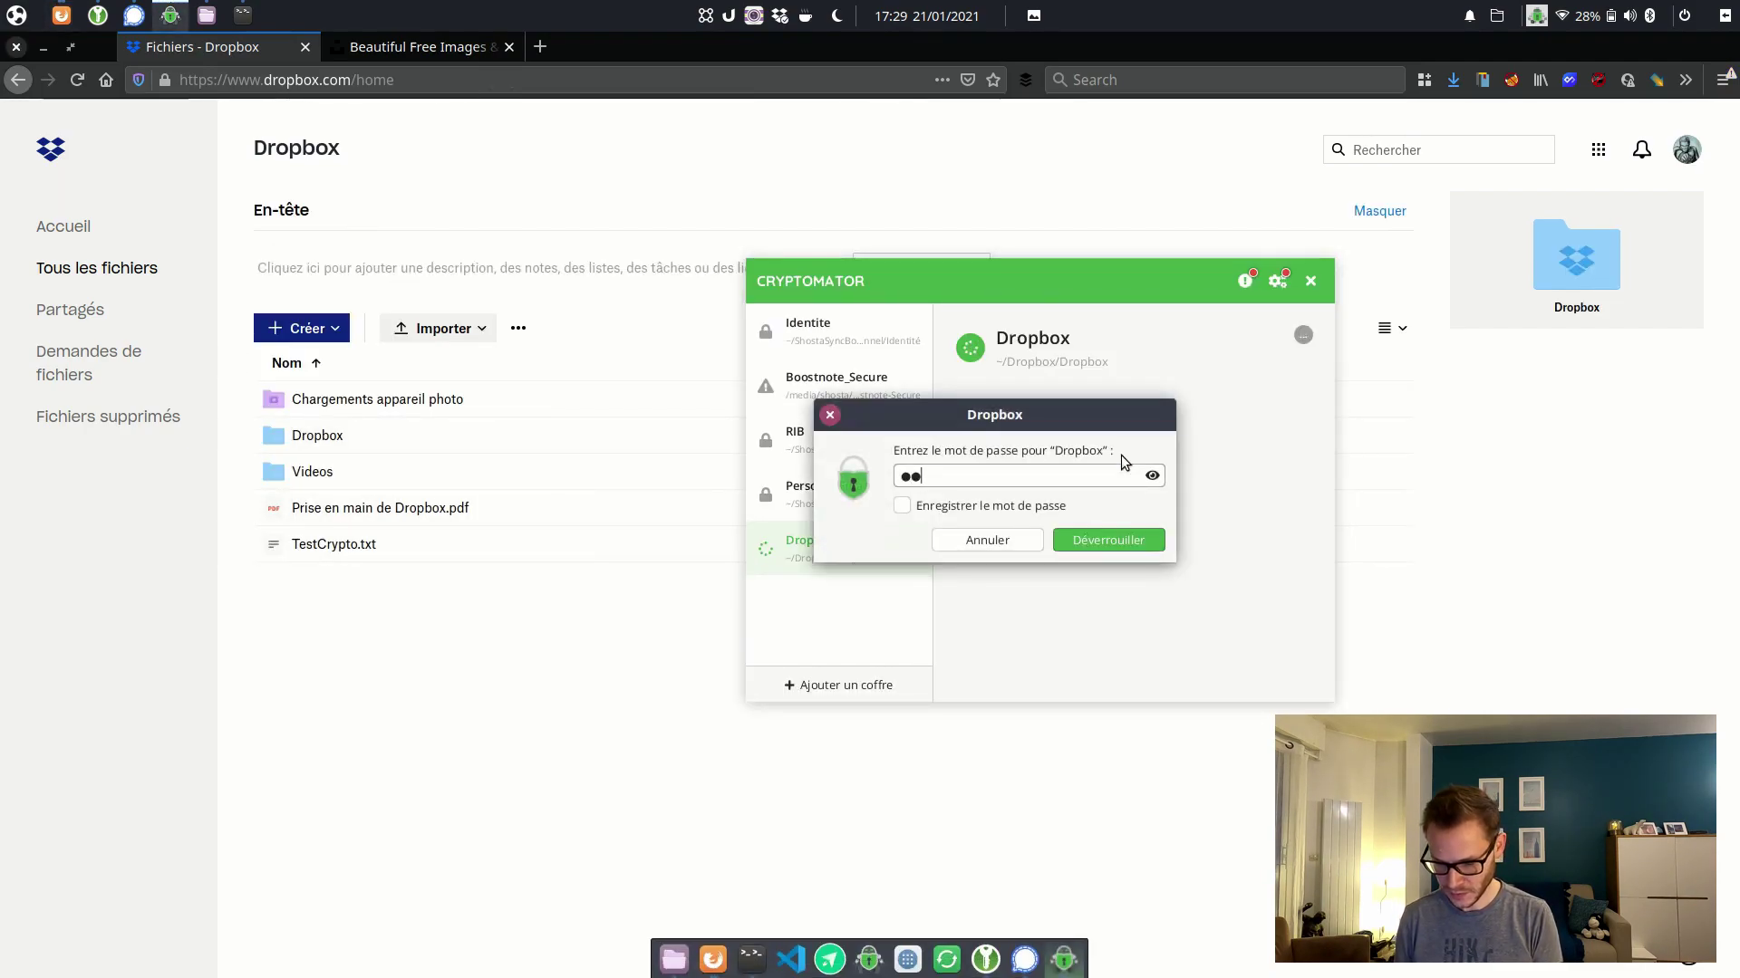
pyautogui.write('****')
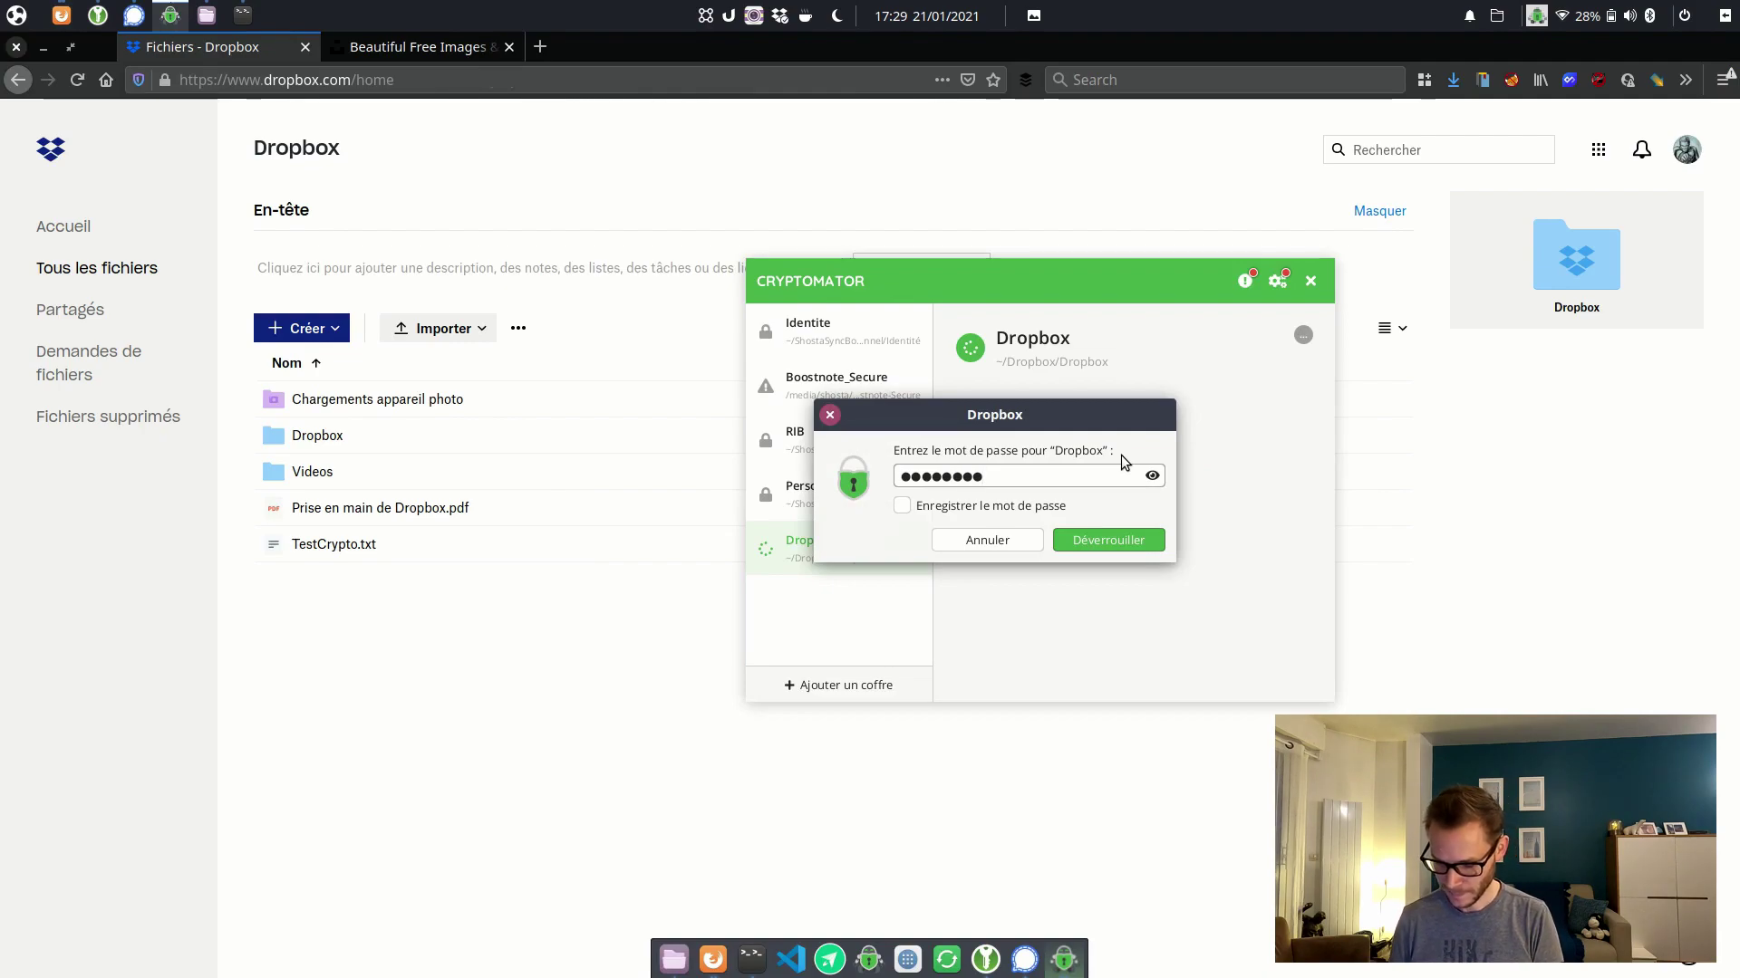
pyautogui.press('Return')
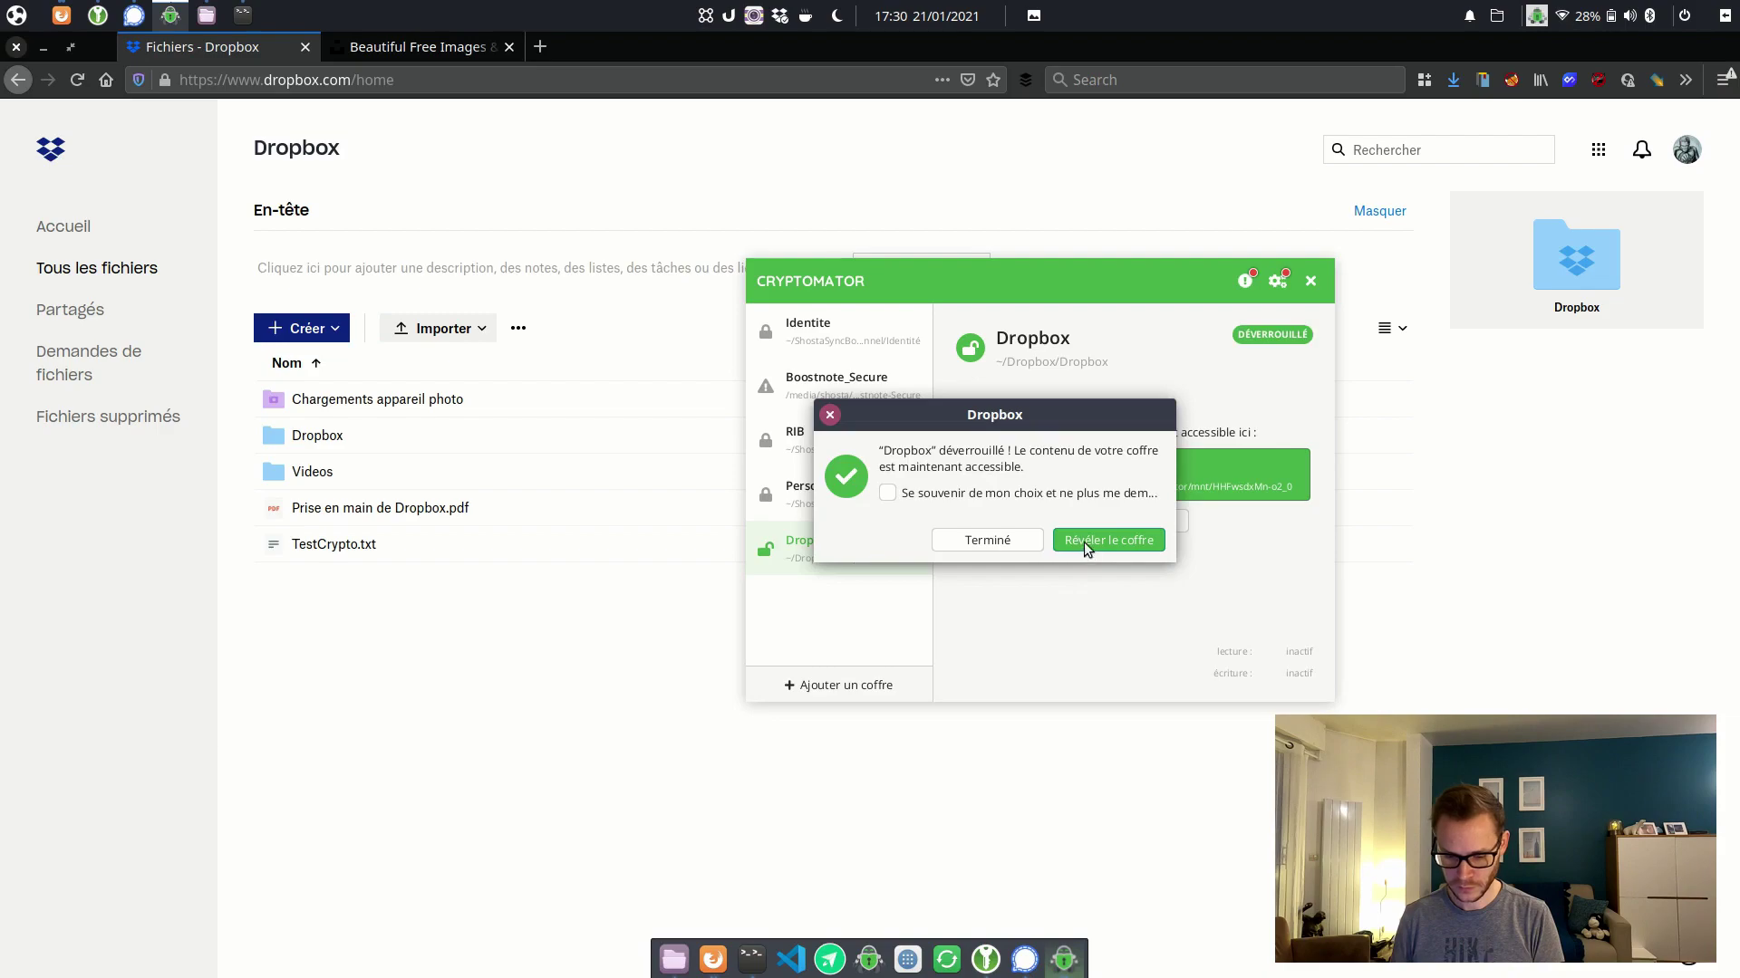
pyautogui.click(1083, 542)
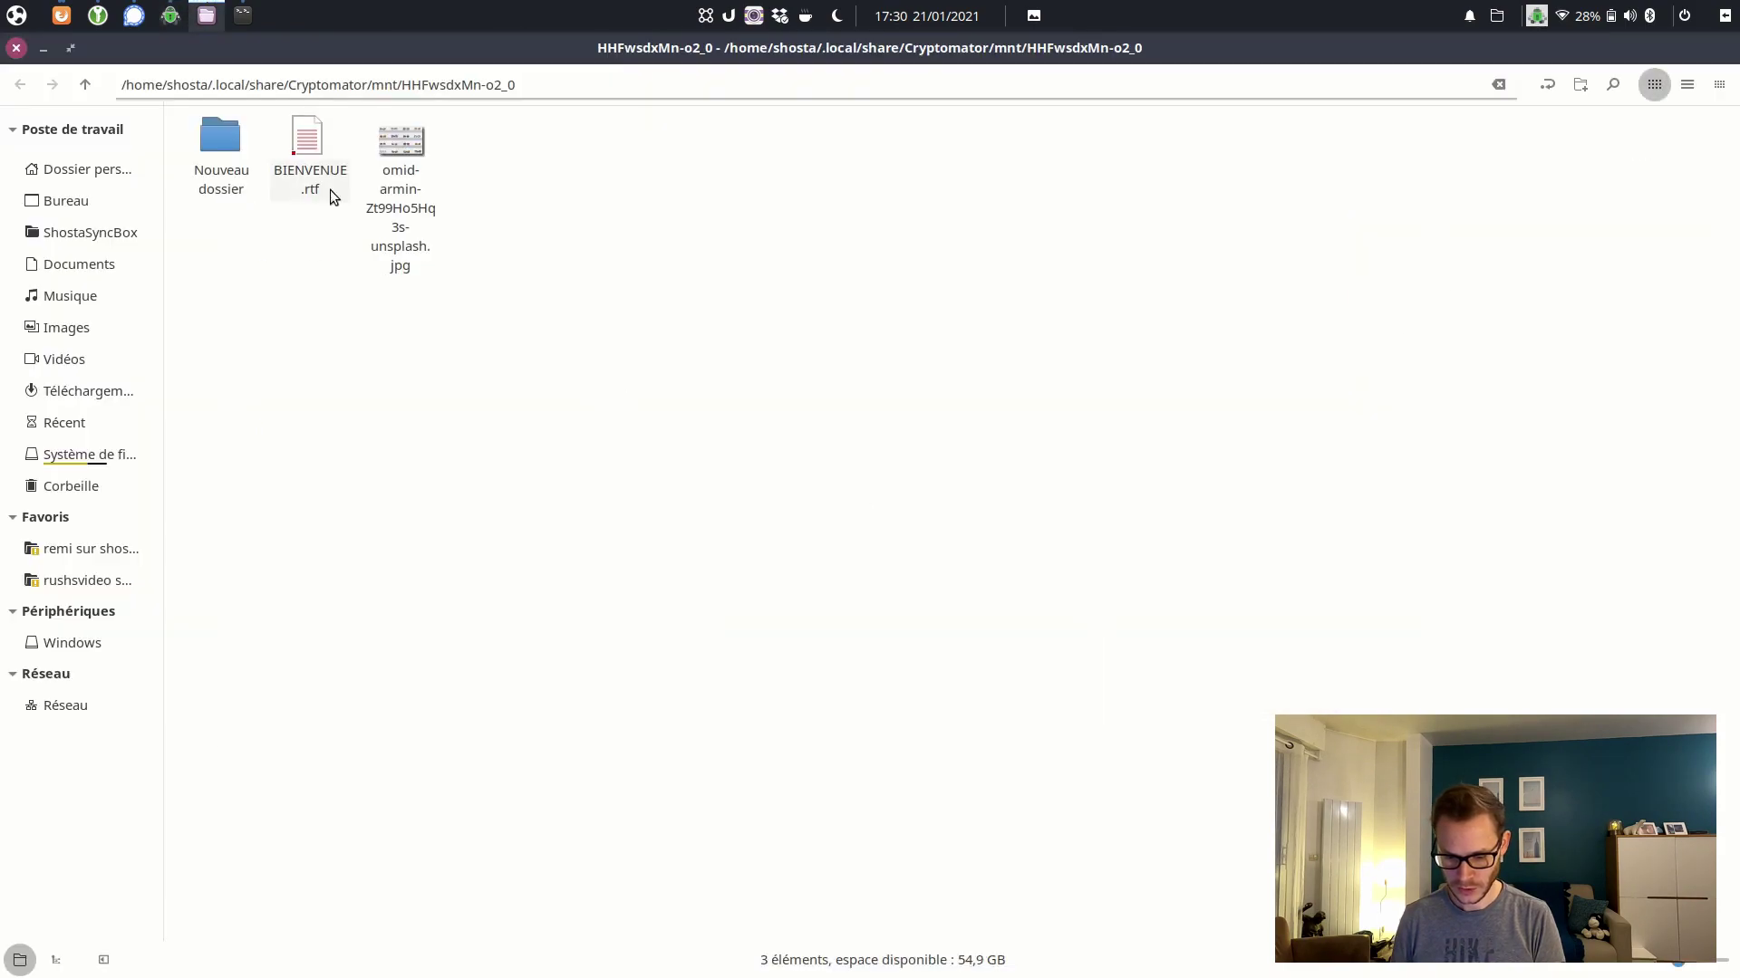
# Check inside the vault's Nouveau dossier folder, view the sunglasses photo in the vault's root, and close the image viewer.
pyautogui.doubleClick(231, 145)
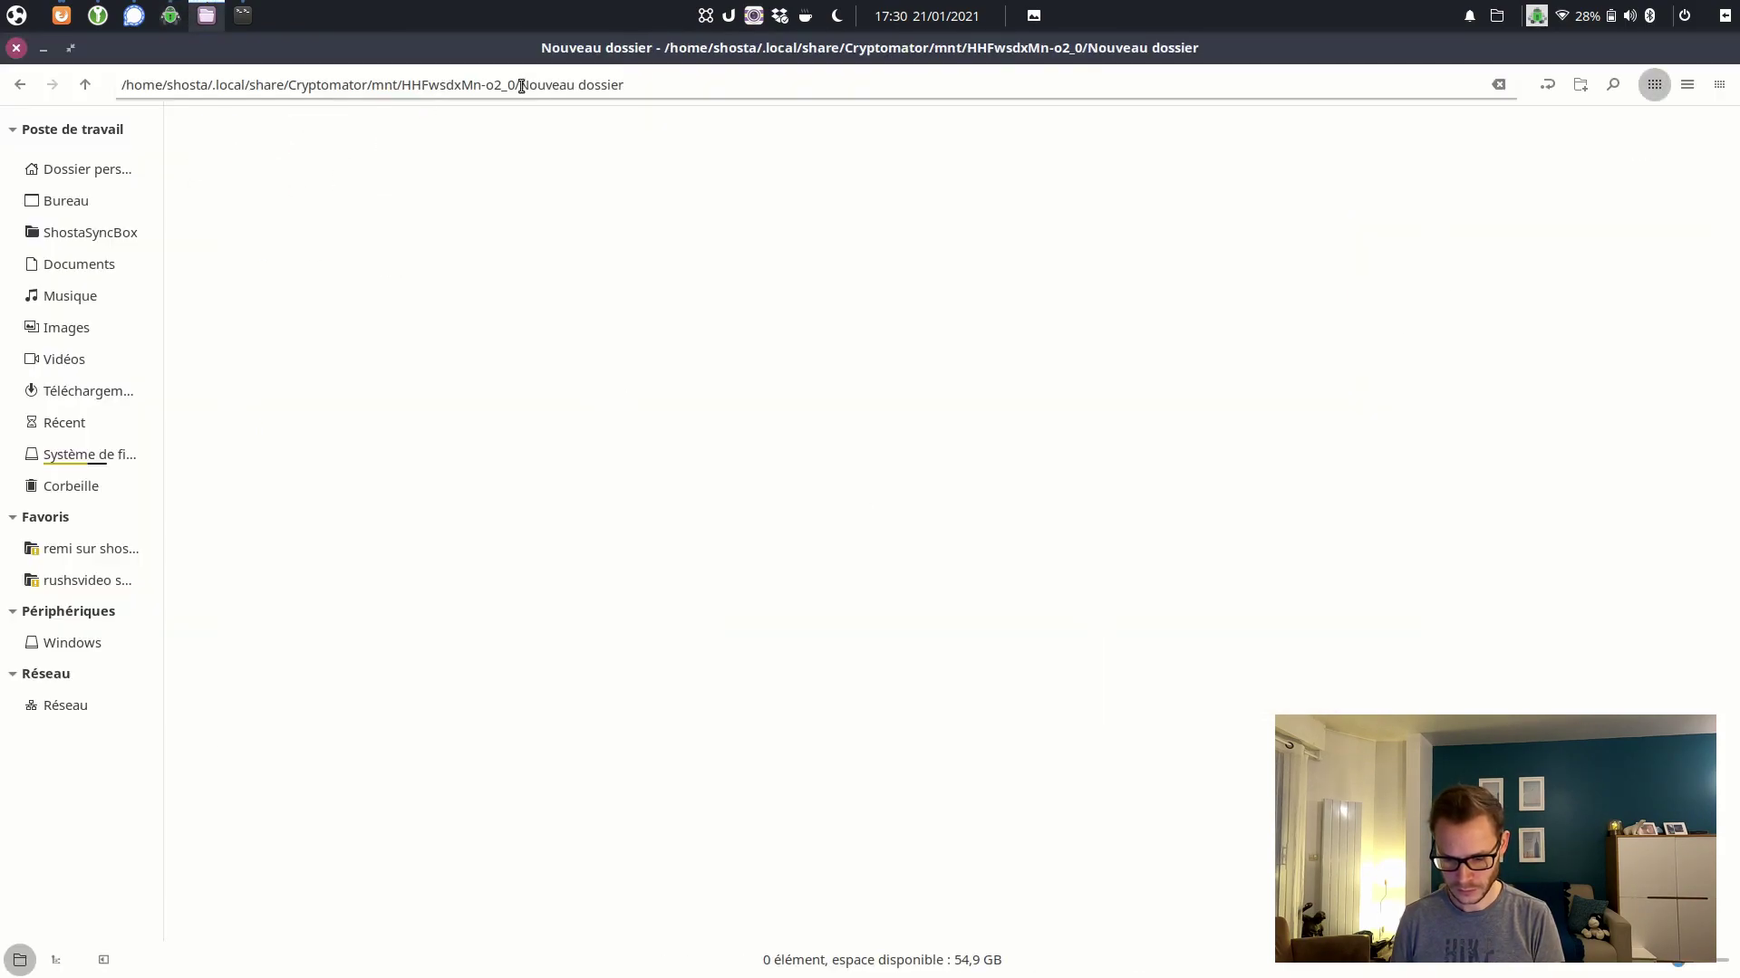
pyautogui.click(85, 83)
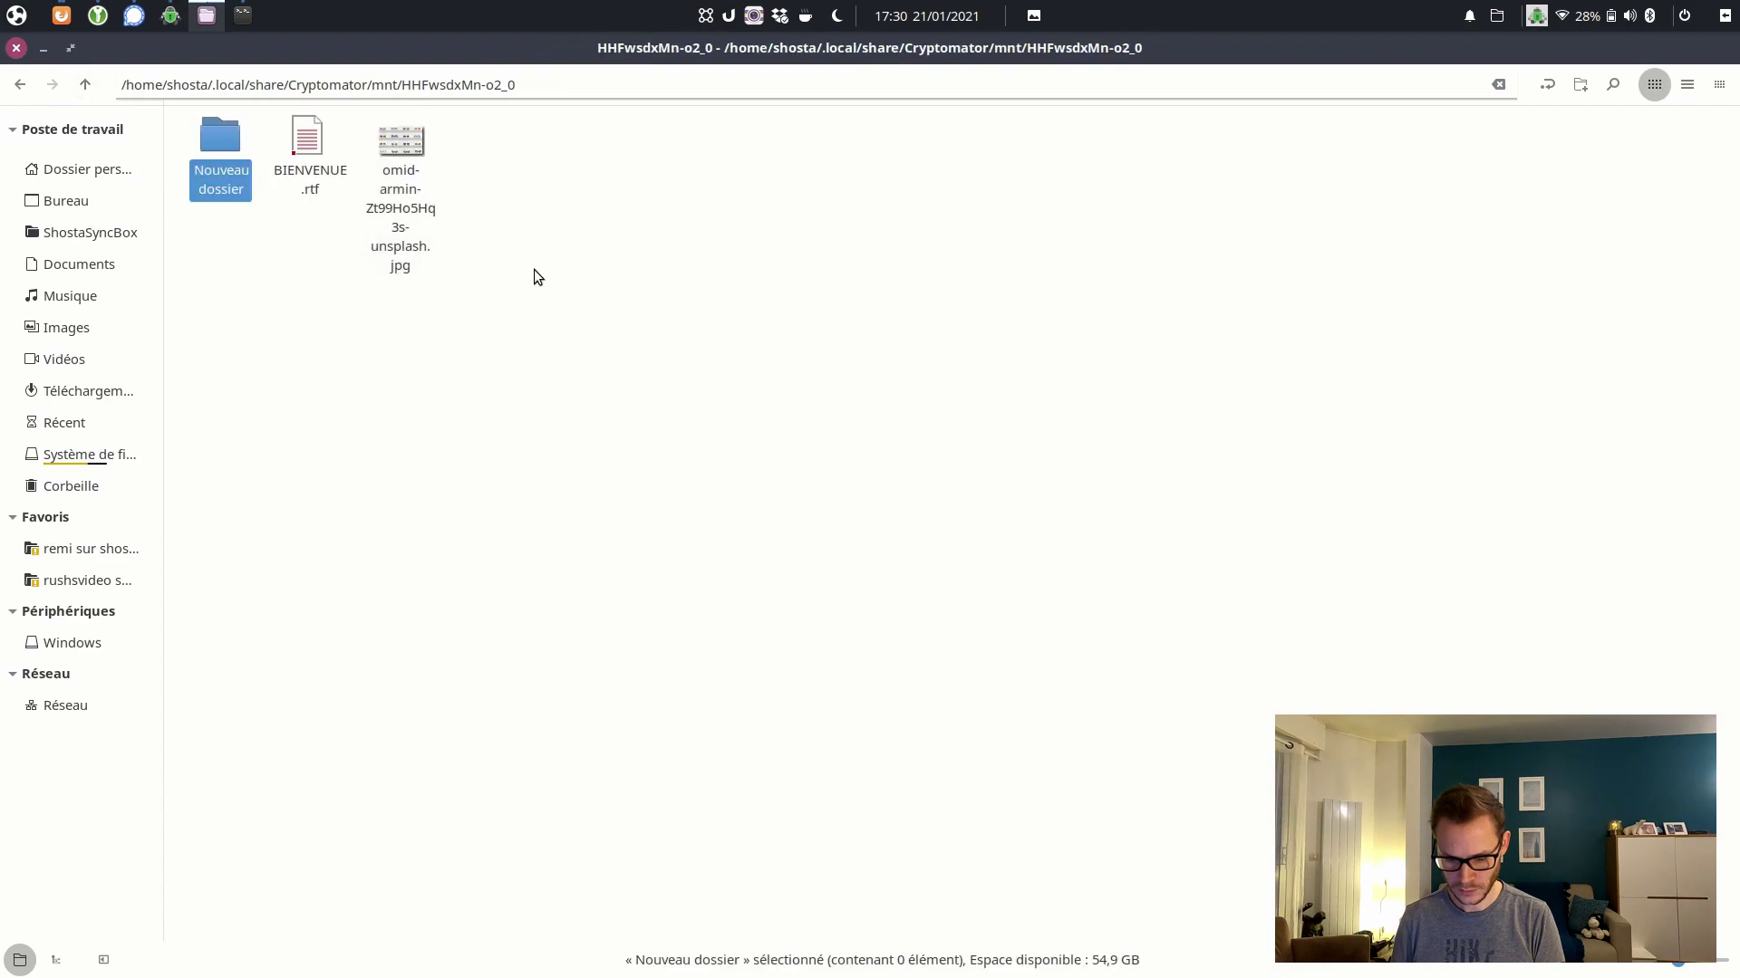
pyautogui.doubleClick(399, 149)
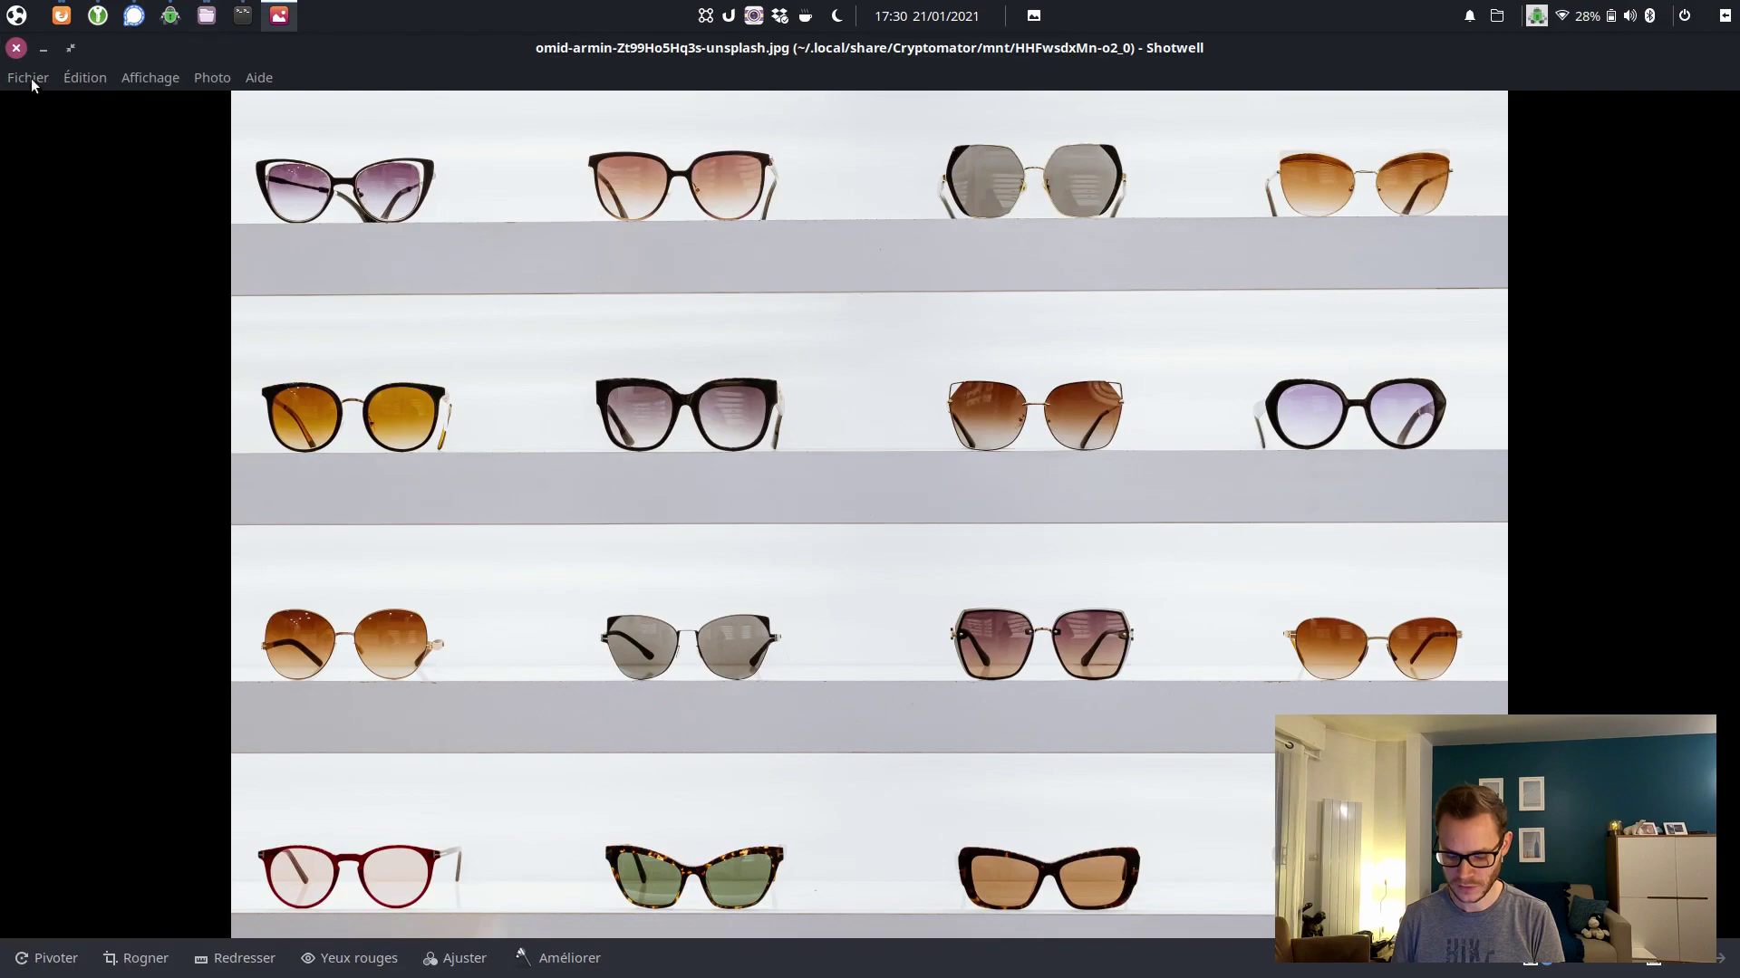
pyautogui.click(17, 49)
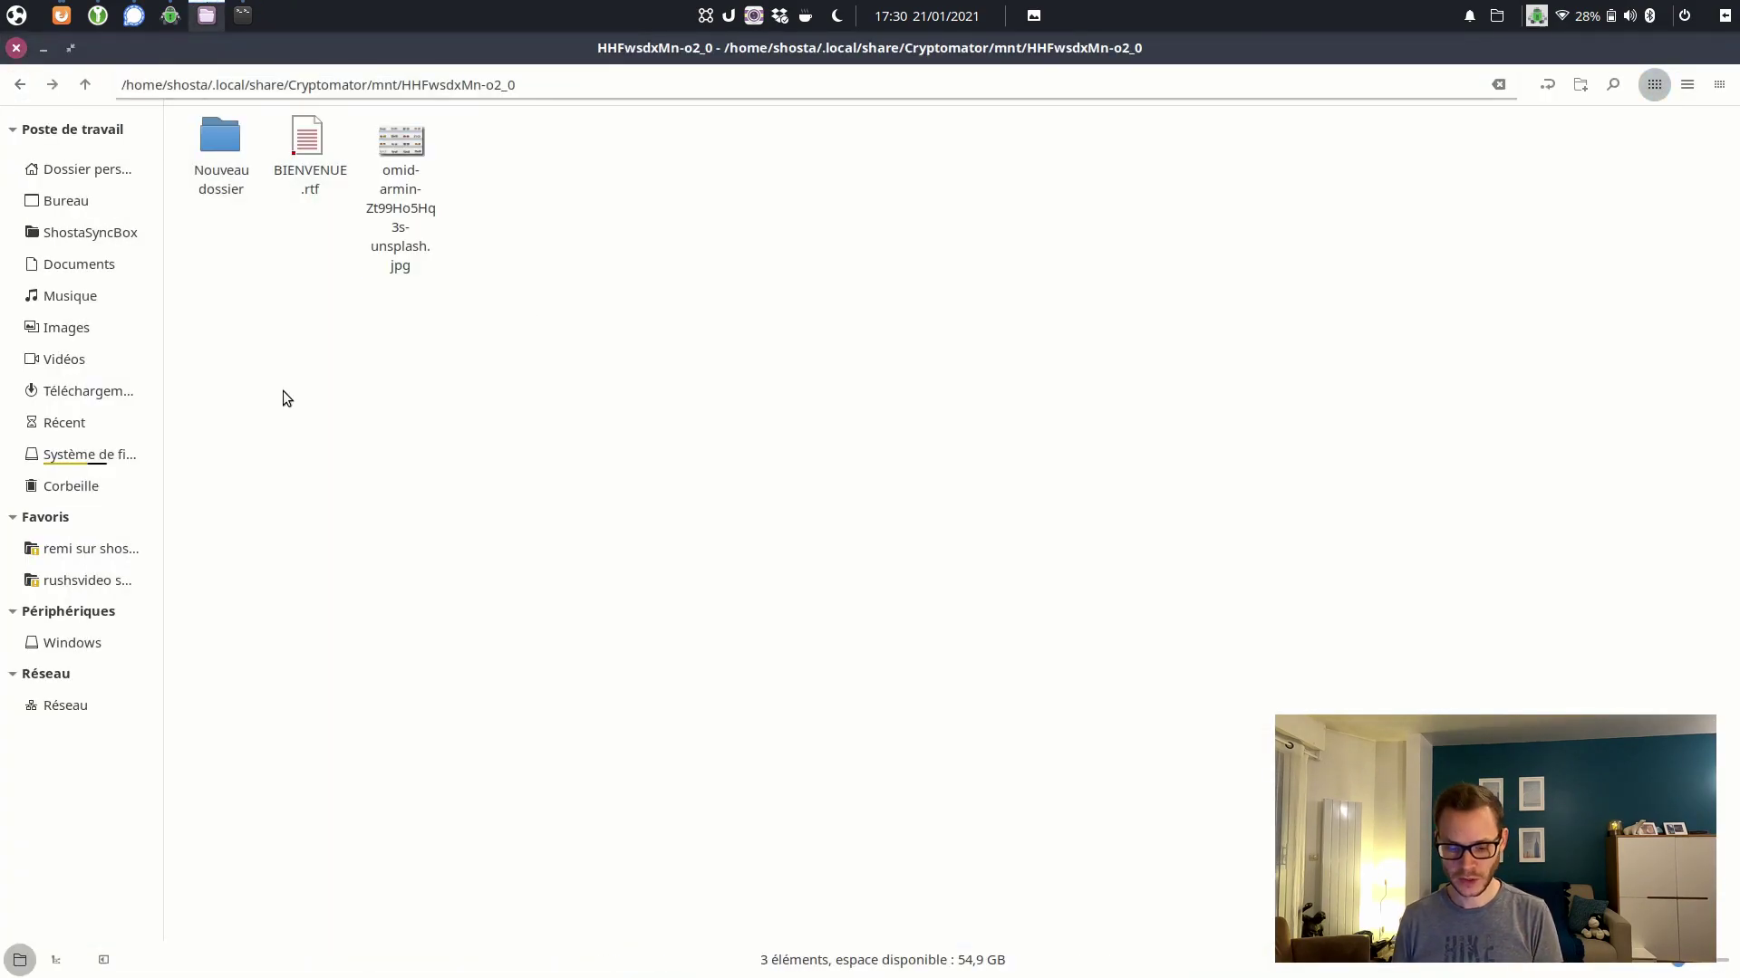
# Paste the copied photo 20190213_092345.jpg into the vault's Nouveau dossier folder, and switch back to Cryptomator.
pyautogui.doubleClick(221, 145)
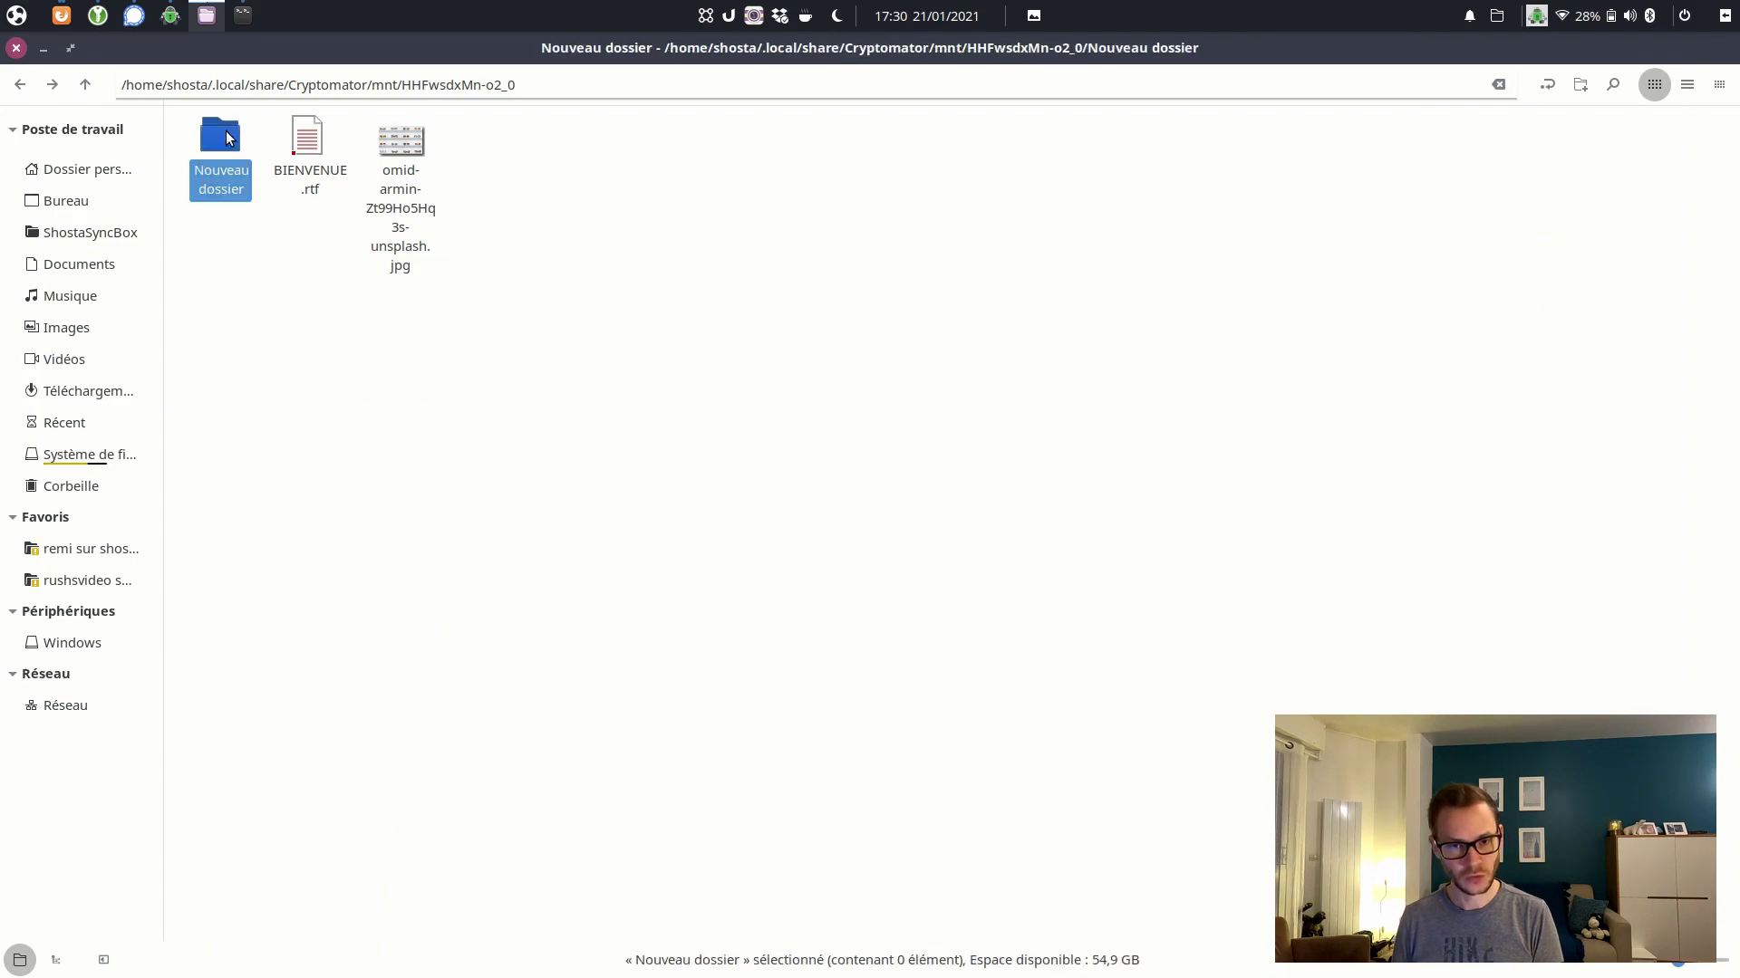
pyautogui.hotkey('ctrl', 'v')
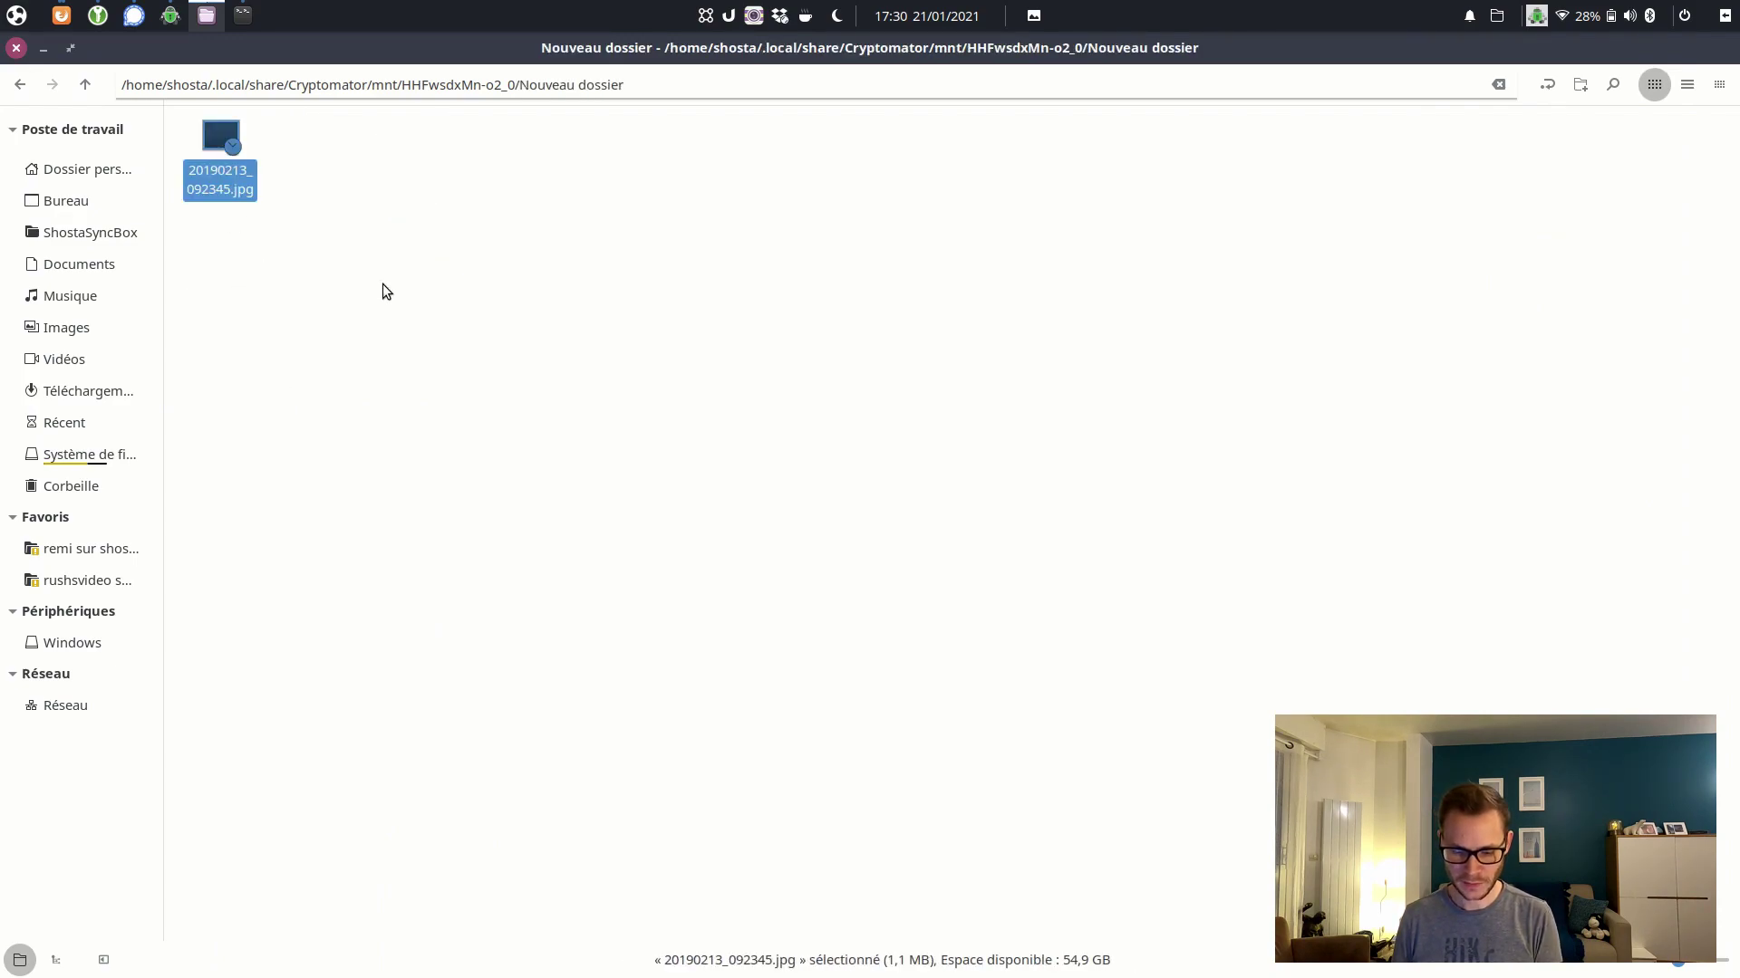
pyautogui.click(337, 204)
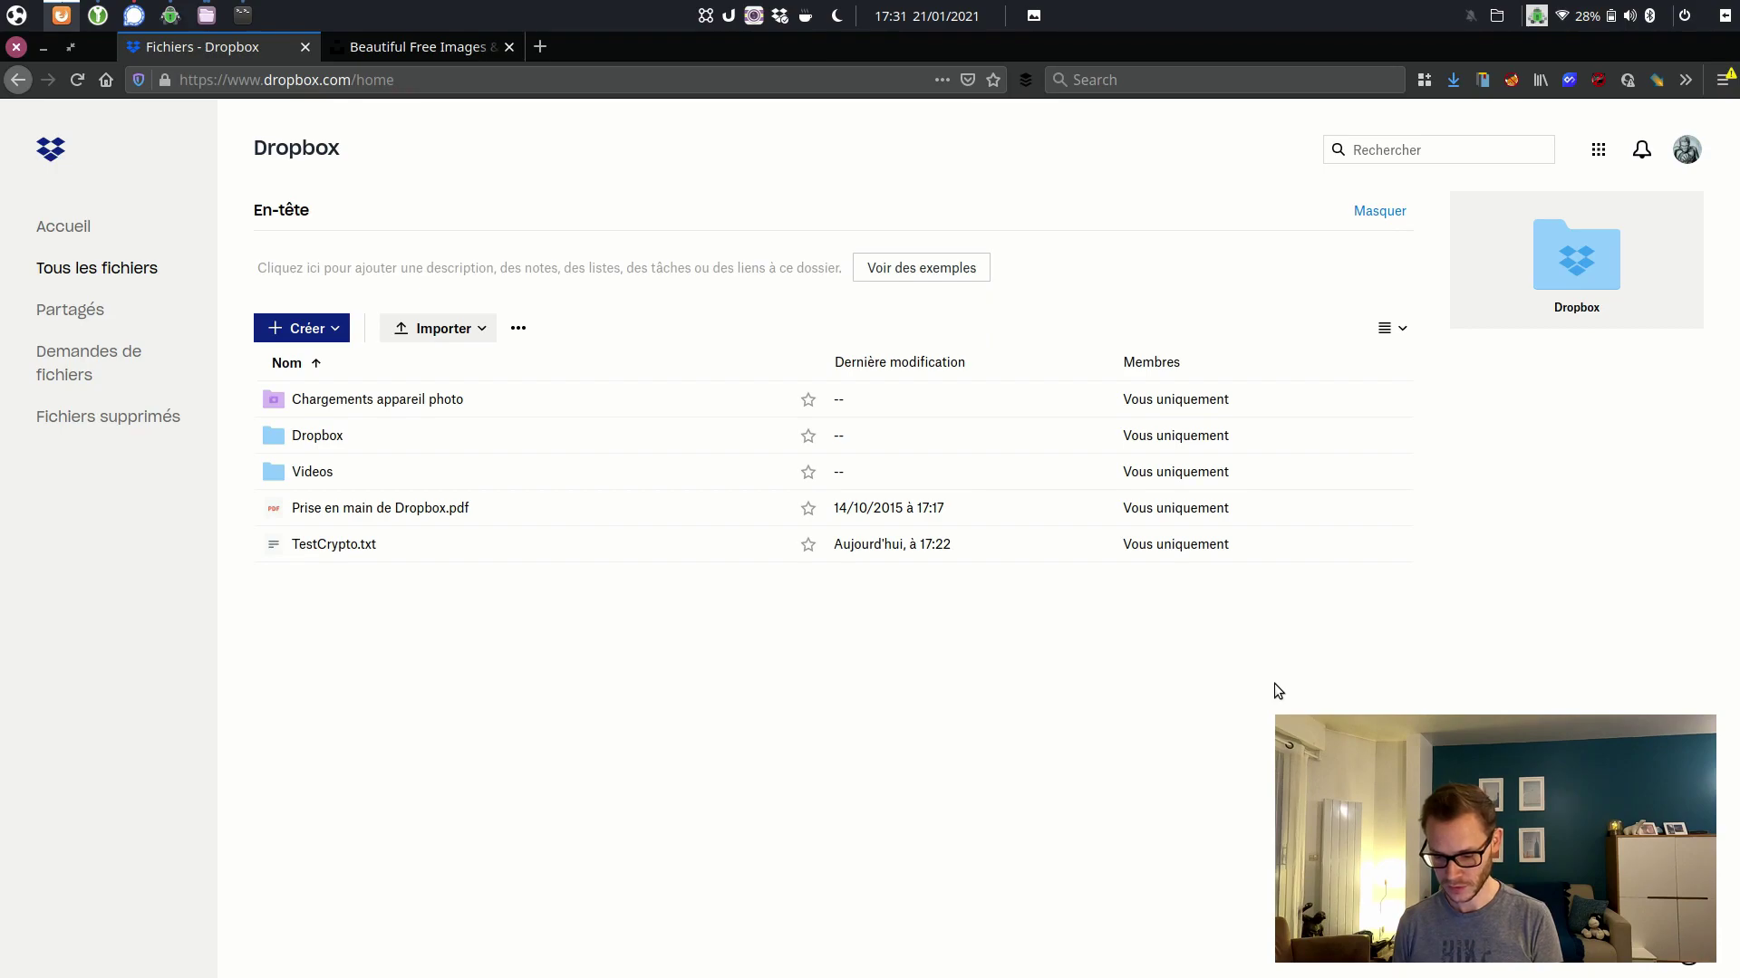
pyautogui.hotkey('alt', 'Tab')
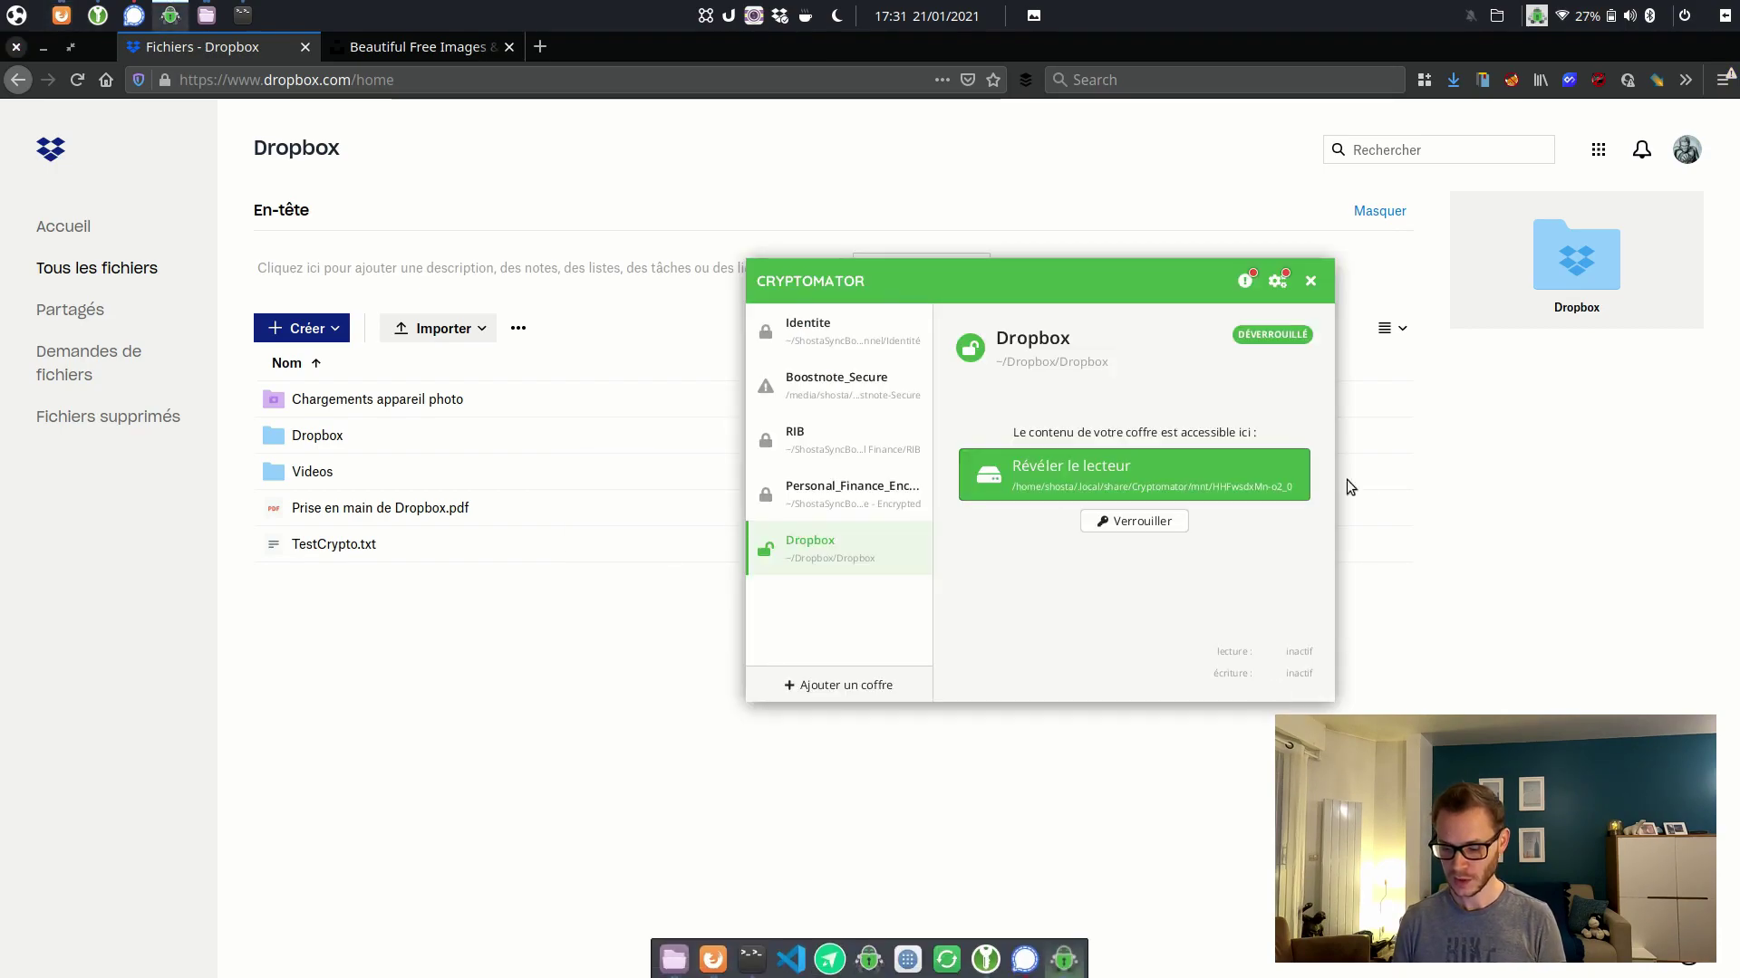